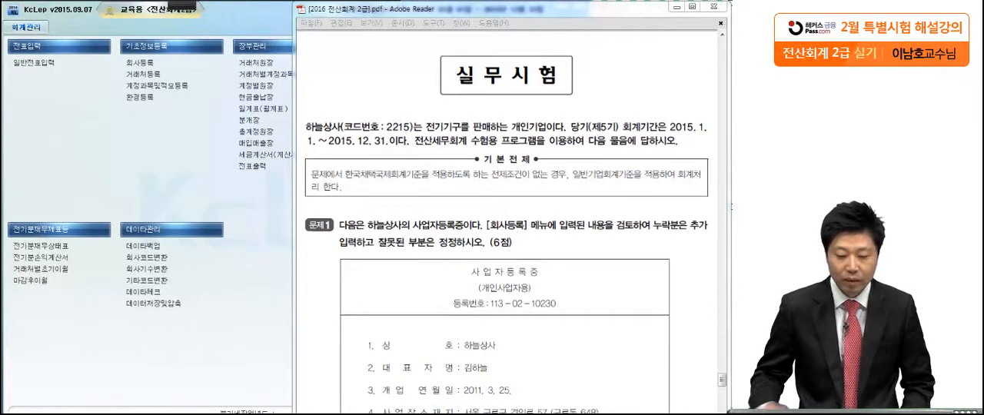
Switch to KcLep, open the company registration screen (회사등록), and select company 2215 하늘상사
{"action": "left_click", "coordinate": [422, 359]}
{"action": "scroll", "coordinate": [447, 391], "scroll_direction": "down", "scroll_amount": 5}
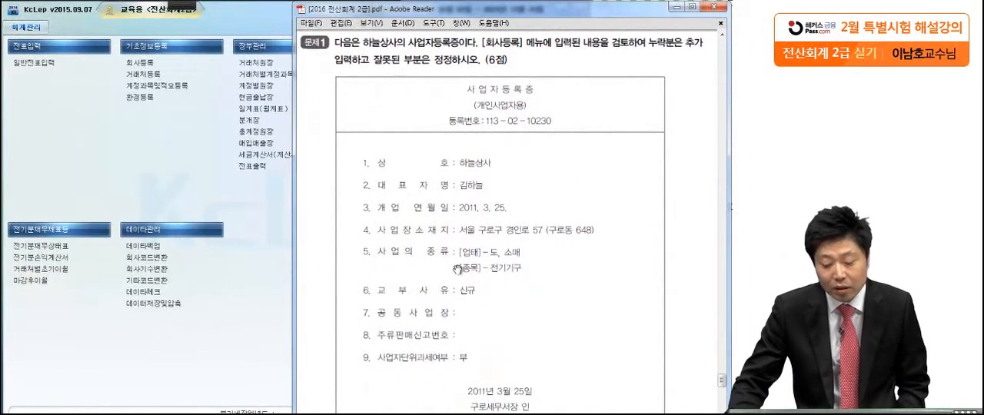
{"action": "scroll", "coordinate": [458, 277], "scroll_direction": "down", "scroll_amount": 1}
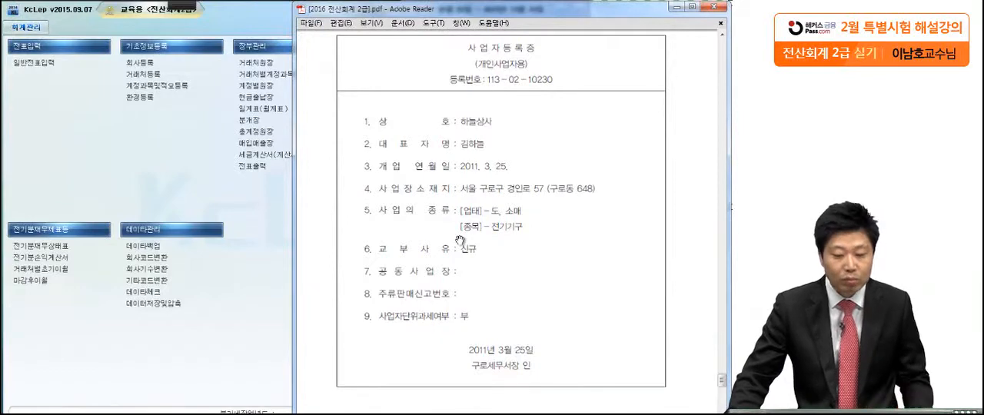
{"action": "left_click", "coordinate": [166, 175]}
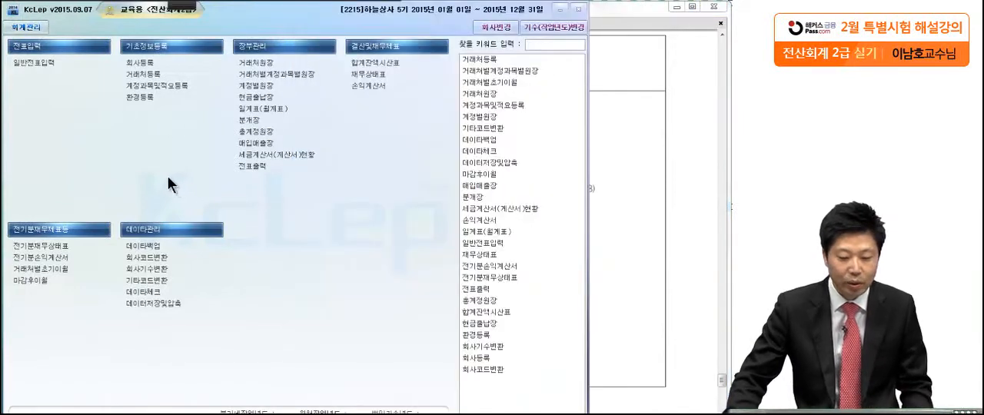
{"action": "left_click", "coordinate": [157, 66]}
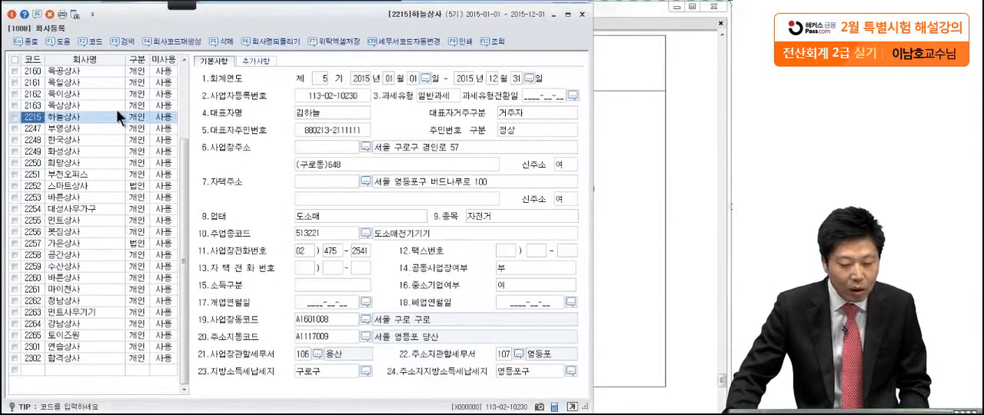
{"action": "left_click", "coordinate": [72, 118]}
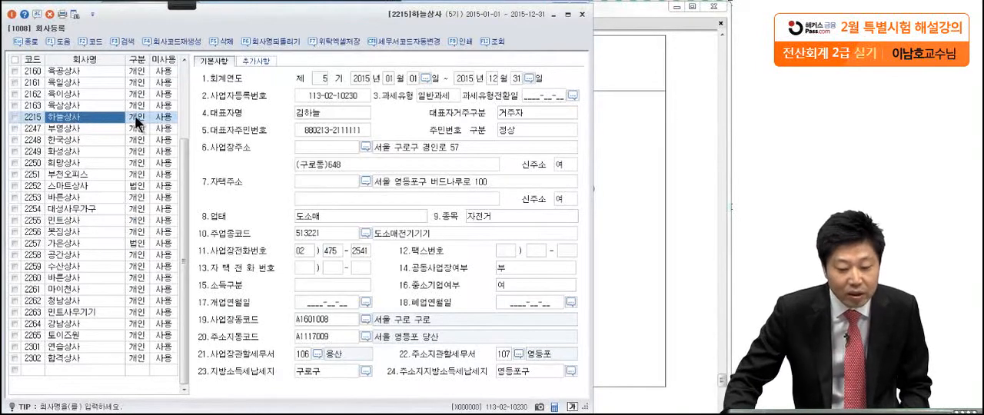
{"action": "left_click", "coordinate": [135, 117]}
{"action": "left_click", "coordinate": [57, 118]}
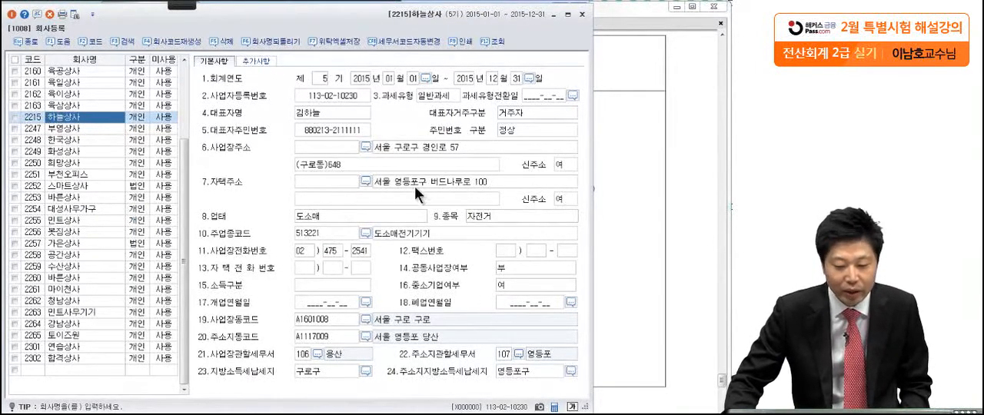
Place the 회사등록 window beside the certificate and compare the business registration number and the representative's name
{"action": "left_click_drag", "start_coordinate": [332, 22], "coordinate": [126, 31]}
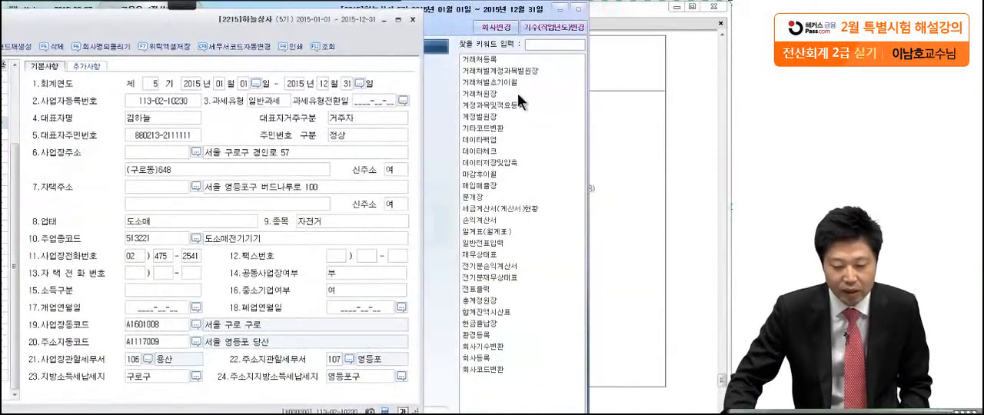
{"action": "left_click", "coordinate": [622, 95]}
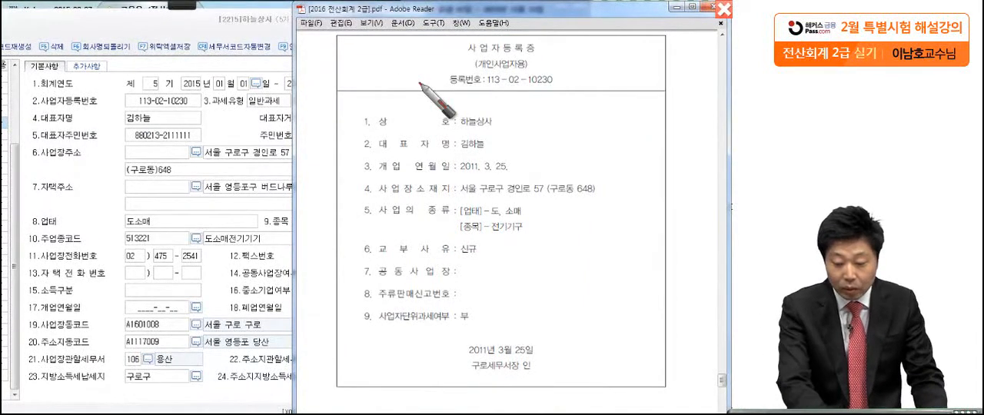
{"action": "left_click_drag", "start_coordinate": [489, 130], "coordinate": [497, 132]}
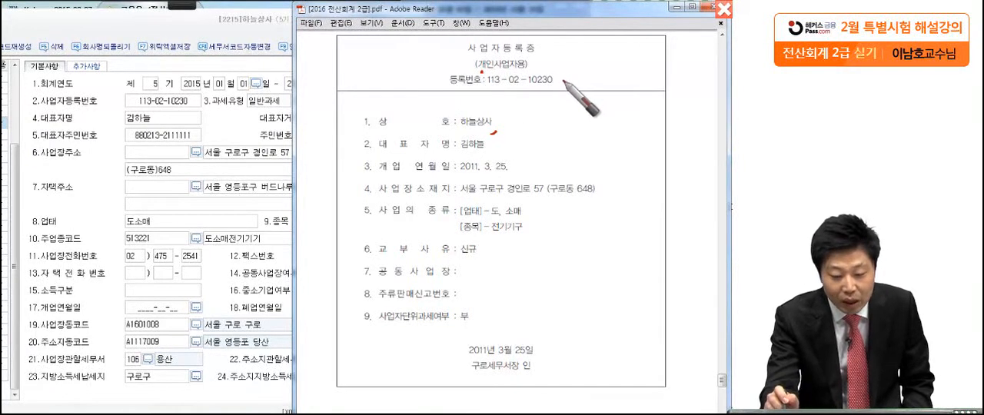
{"action": "left_click_drag", "start_coordinate": [568, 80], "coordinate": [562, 86]}
{"action": "left_click_drag", "start_coordinate": [202, 100], "coordinate": [199, 105]}
{"action": "left_click_drag", "start_coordinate": [501, 153], "coordinate": [499, 158]}
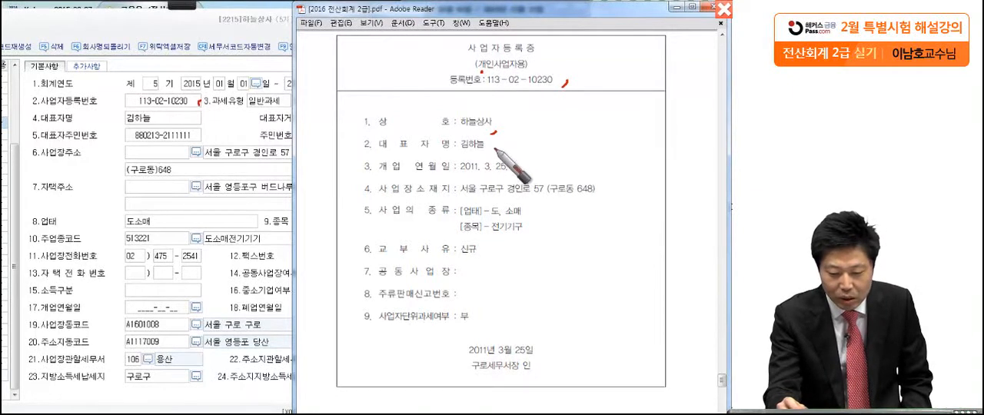
{"action": "left_click_drag", "start_coordinate": [156, 119], "coordinate": [151, 122]}
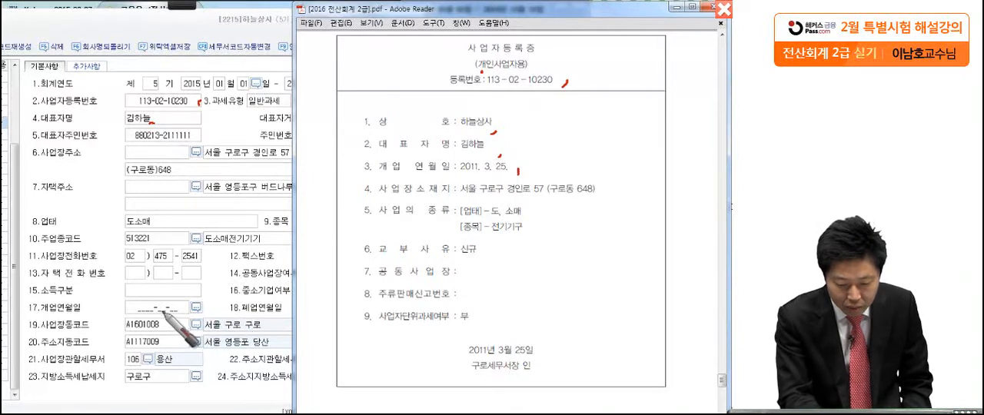
Circle the opening date (개업연월일) in the company record and on the certificate, and number it 1
{"action": "mouse_move", "coordinate": [209, 308]}
{"action": "left_mouse_down"}
{"action": "mouse_move", "coordinate": [221, 306]}
{"action": "mouse_move", "coordinate": [223, 319]}
{"action": "left_mouse_up"}
{"action": "mouse_move", "coordinate": [539, 169]}
{"action": "left_mouse_down"}
{"action": "mouse_move", "coordinate": [423, 186]}
{"action": "mouse_move", "coordinate": [436, 169]}
{"action": "left_mouse_up"}
{"action": "left_click_drag", "start_coordinate": [318, 143], "coordinate": [324, 182]}
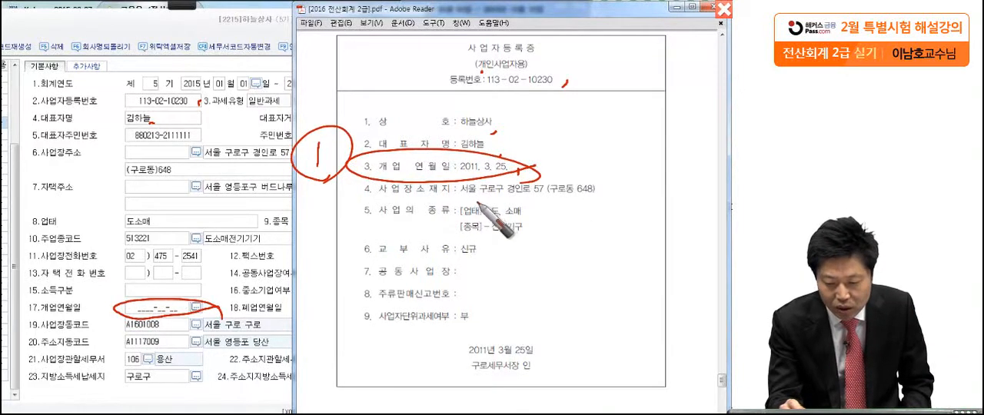
Compare the business address, 업태 and 종목 on the certificate with the company record, marking each entry
{"action": "left_click_drag", "start_coordinate": [491, 200], "coordinate": [597, 205]}
{"action": "left_click", "coordinate": [537, 195]}
{"action": "left_click_drag", "start_coordinate": [207, 165], "coordinate": [286, 165]}
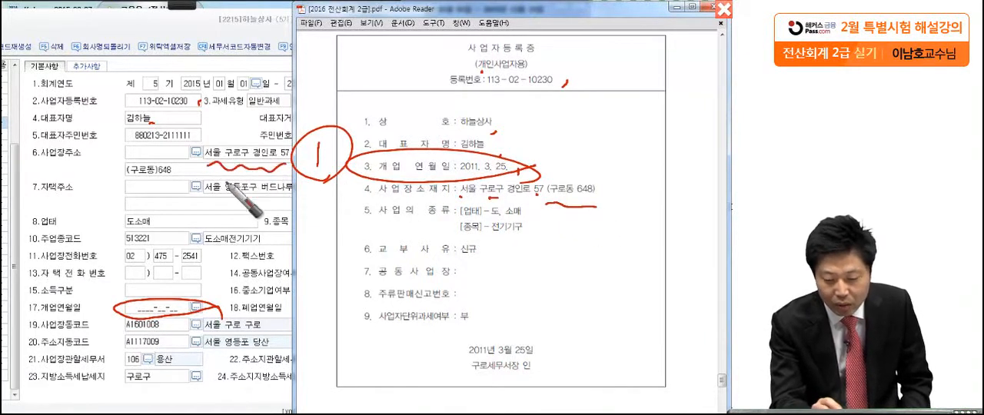
{"action": "left_click_drag", "start_coordinate": [120, 176], "coordinate": [169, 176]}
{"action": "left_click_drag", "start_coordinate": [600, 199], "coordinate": [597, 206]}
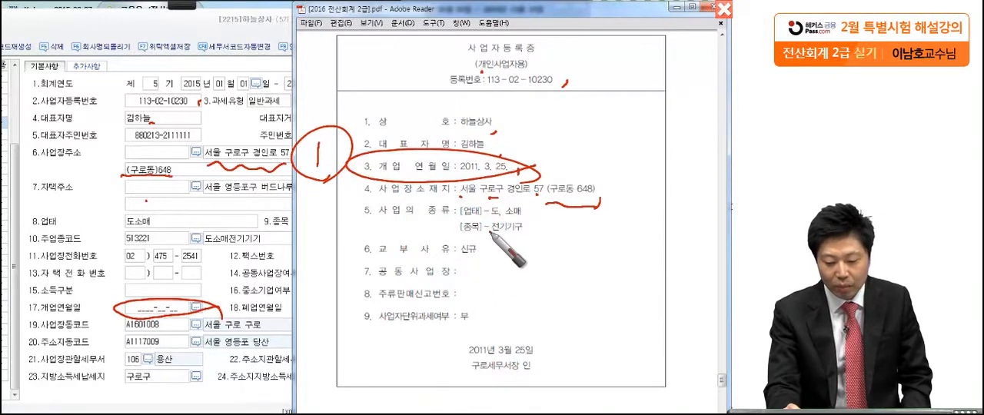
{"action": "left_click", "coordinate": [161, 226]}
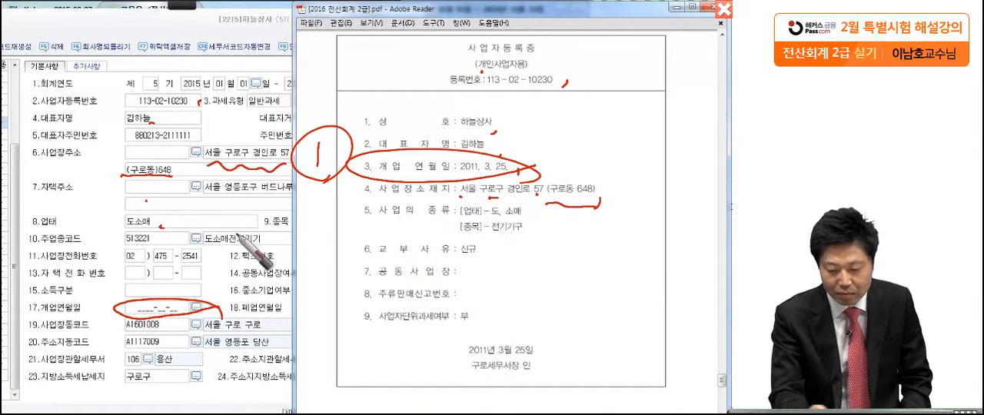
{"action": "left_click_drag", "start_coordinate": [442, 230], "coordinate": [538, 233]}
{"action": "left_click", "coordinate": [283, 227]}
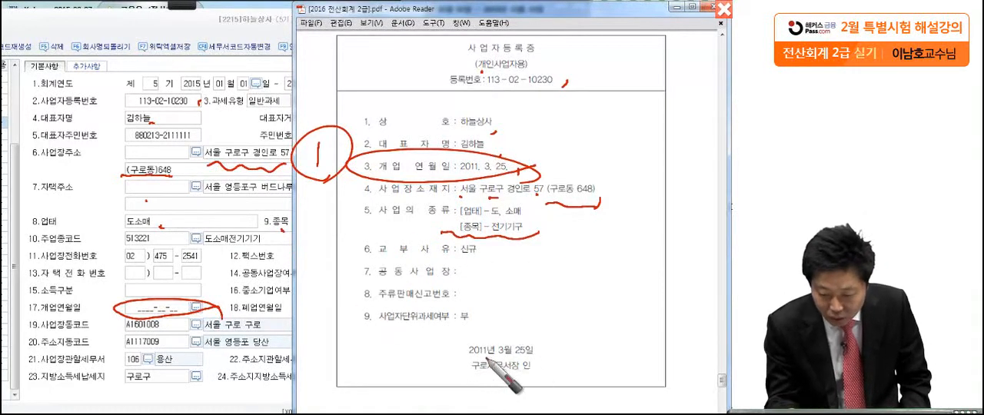
Circle the tax office on the certificate and the 사업장관할세무서 entry in the record, and number them 2
{"action": "left_click_drag", "start_coordinate": [489, 371], "coordinate": [486, 355]}
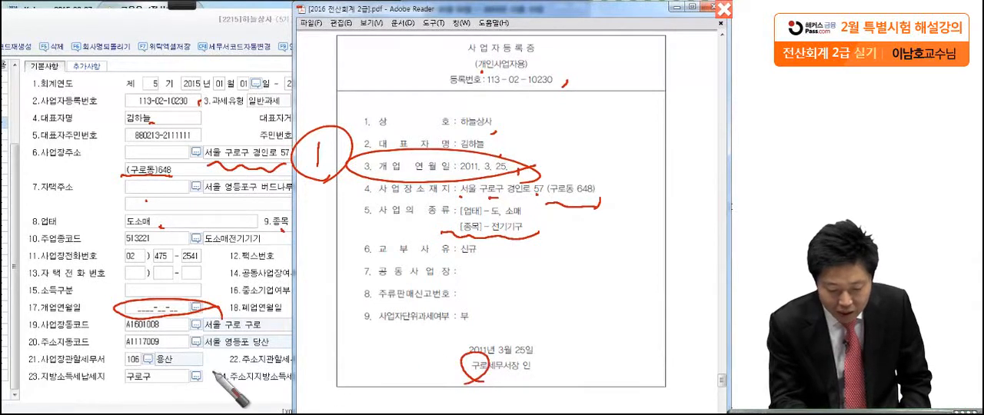
{"action": "mouse_move", "coordinate": [188, 358]}
{"action": "left_mouse_down"}
{"action": "mouse_move", "coordinate": [105, 353]}
{"action": "mouse_move", "coordinate": [184, 356]}
{"action": "left_mouse_up"}
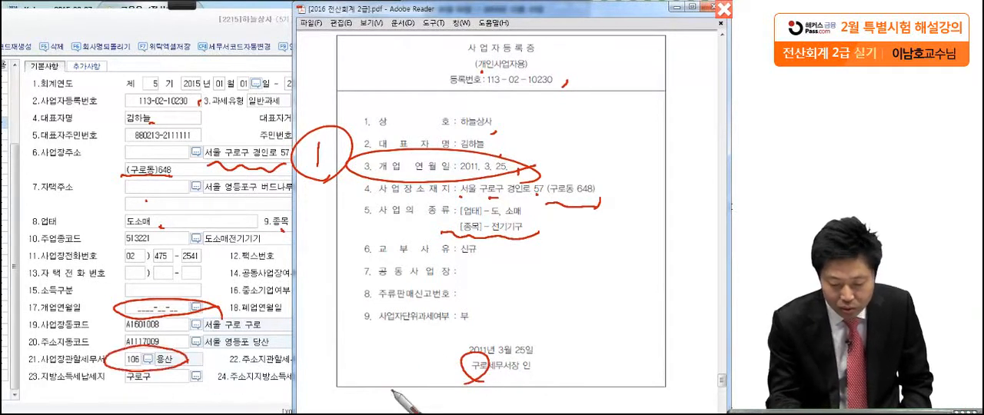
{"action": "left_click_drag", "start_coordinate": [408, 339], "coordinate": [406, 386]}
{"action": "left_click_drag", "start_coordinate": [414, 352], "coordinate": [433, 371]}
{"action": "mouse_move", "coordinate": [409, 337]}
{"action": "left_mouse_down"}
{"action": "mouse_move", "coordinate": [428, 334]}
{"action": "mouse_move", "coordinate": [406, 381]}
{"action": "left_mouse_up"}
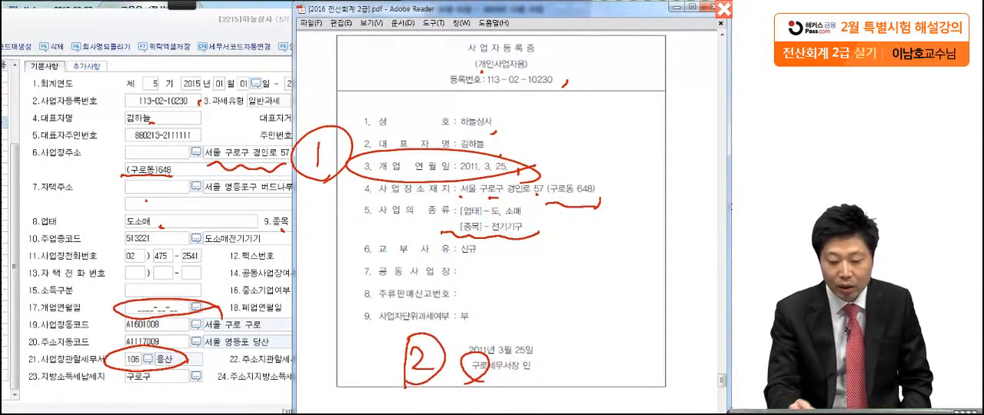
Mark the opening date and tax office again, box the 종목 line on the certificate, and clear all pen marks
{"action": "left_click", "coordinate": [398, 170]}
{"action": "left_click", "coordinate": [460, 375]}
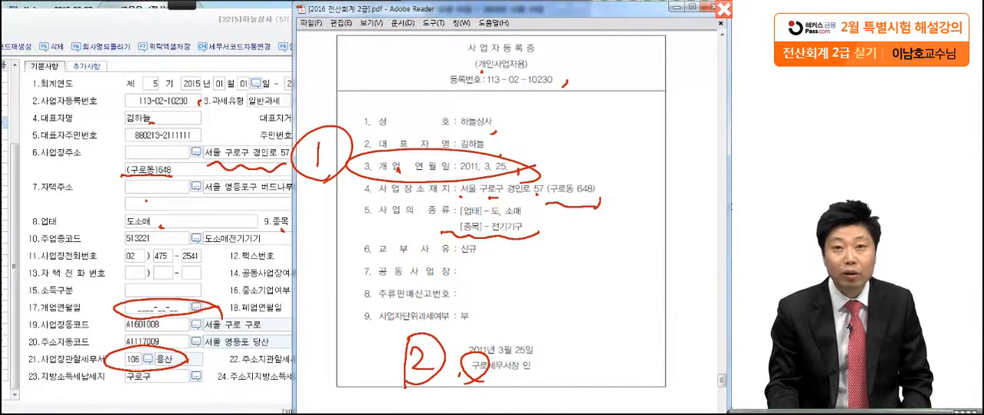
{"action": "left_click_drag", "start_coordinate": [445, 237], "coordinate": [534, 245]}
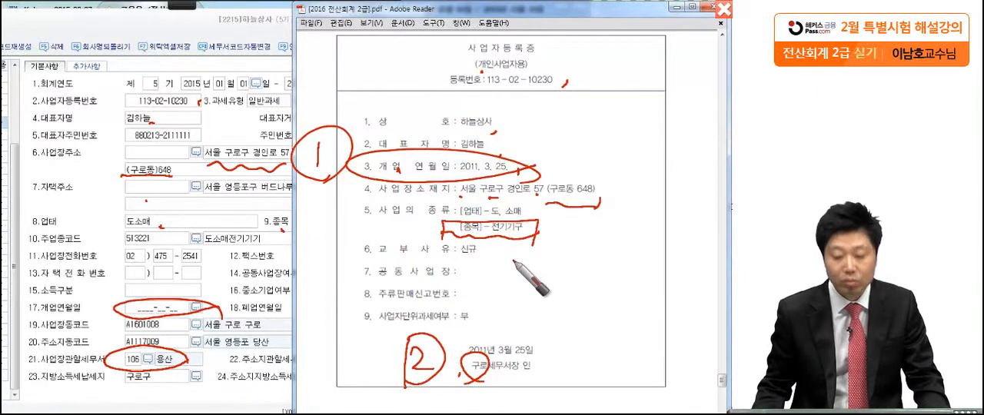
{"action": "key", "text": "Escape"}
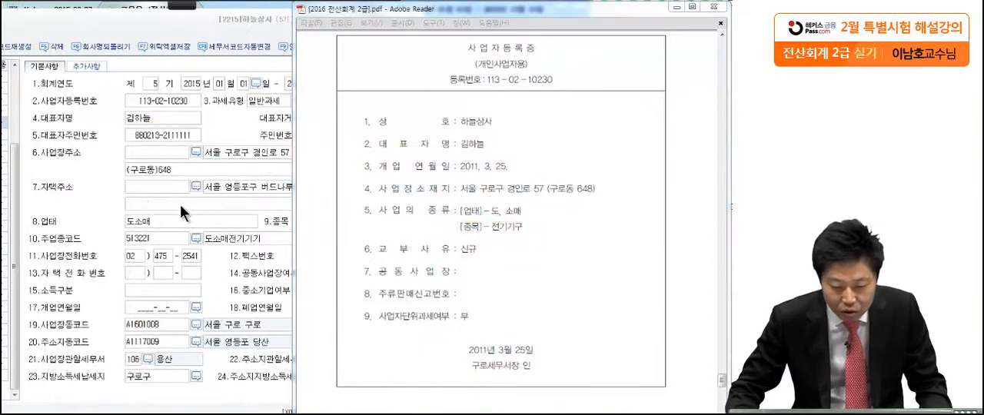
Change the business item (종목) of 하늘상사 to 전기기구
{"action": "left_click", "coordinate": [179, 205]}
{"action": "left_click", "coordinate": [315, 223]}
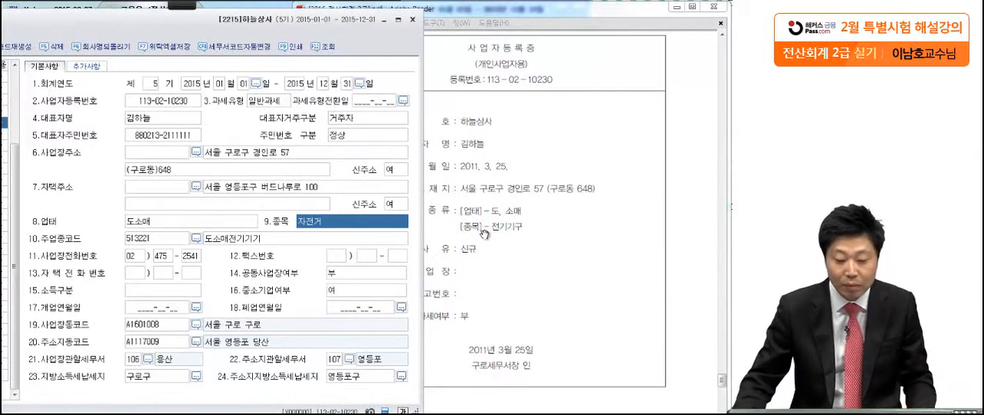
{"action": "left_click", "coordinate": [339, 224]}
{"action": "left_click", "coordinate": [338, 224]}
{"action": "left_click", "coordinate": [326, 222]}
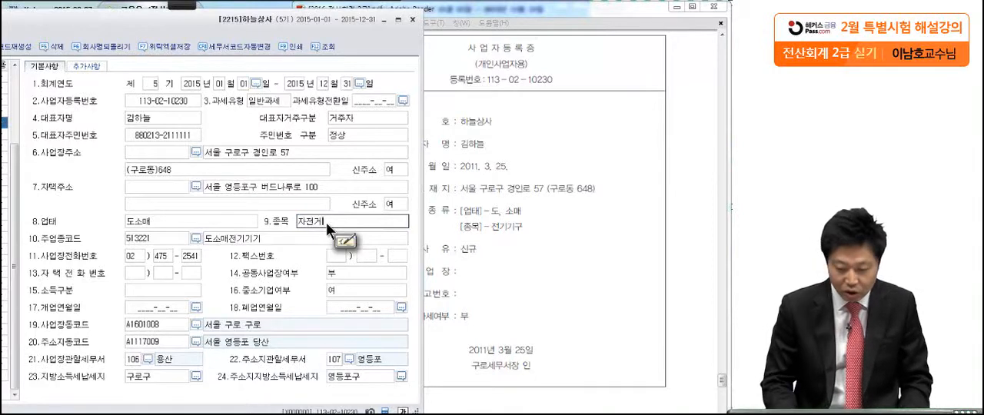
{"action": "key", "text": "BackSpace"}
{"action": "key", "text": "BackSpace"}
{"action": "key", "text": "BackSpace"}
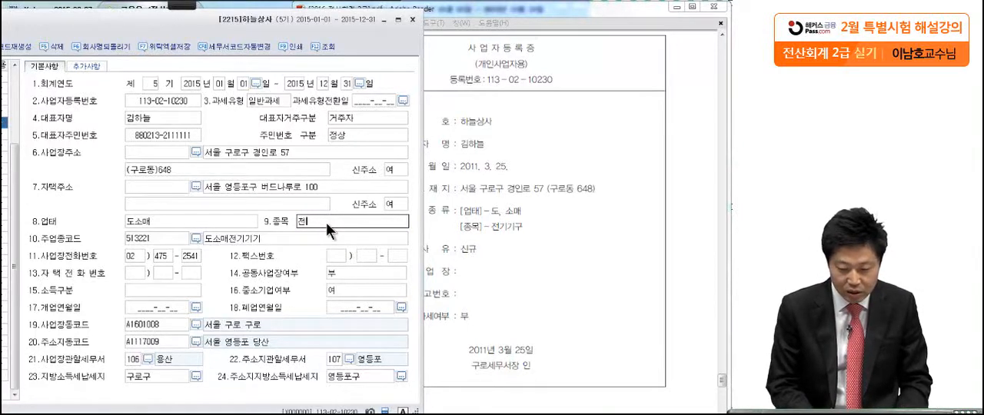
{"action": "type", "text": "전기기구"}
{"action": "key", "text": "Return"}
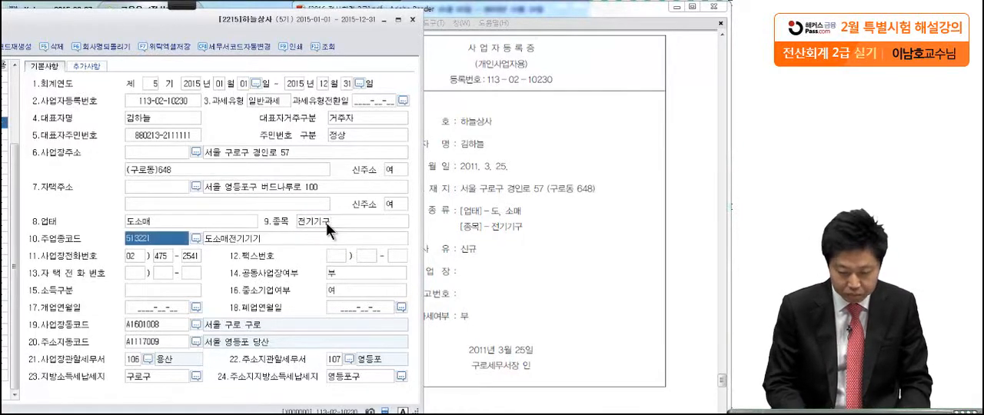
Set the tax office for the business location (사업장관할세무서) to 113 구로
{"action": "left_click", "coordinate": [149, 359]}
{"action": "type", "text": "구로"}
{"action": "key", "text": "Return"}
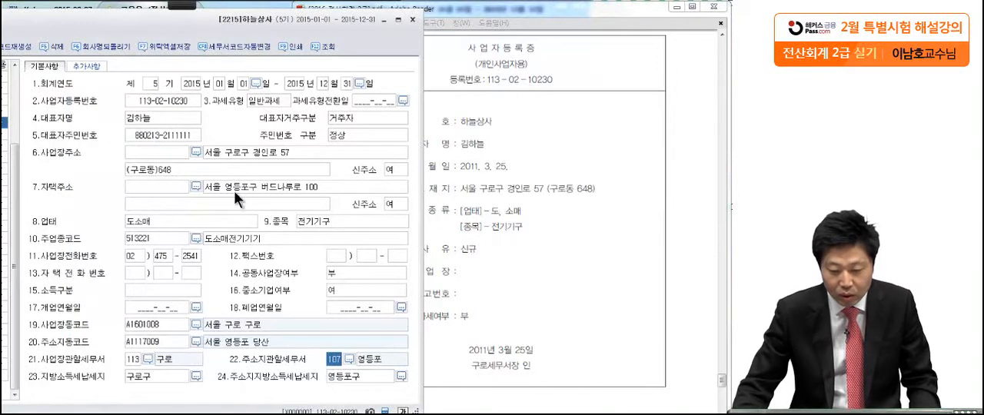
{"action": "left_click", "coordinate": [234, 152]}
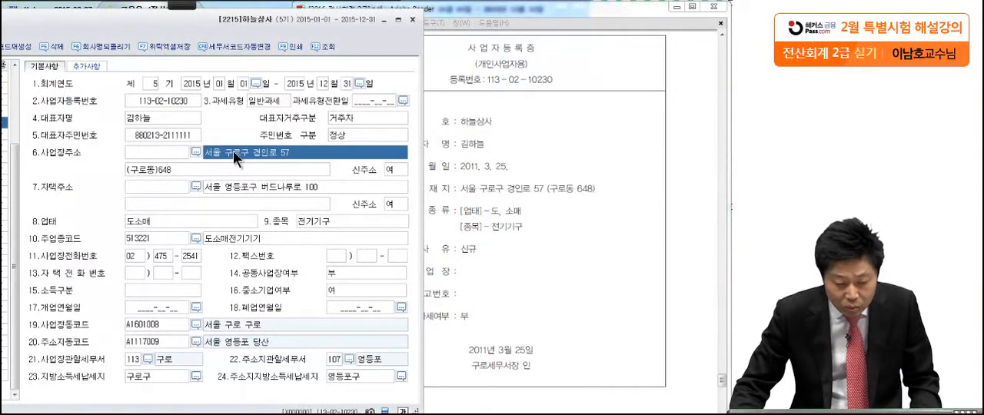
Set the opening date (개업연월일) to 2011-03-25 and close the company registration screen
{"action": "left_click", "coordinate": [196, 307]}
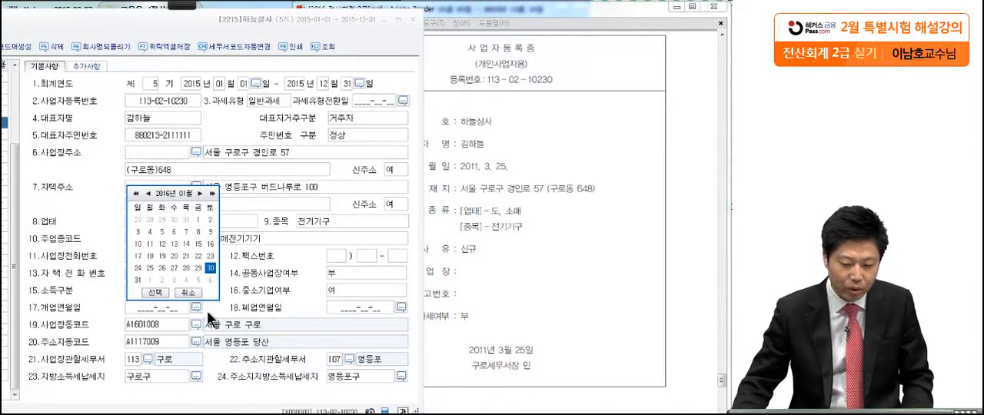
{"action": "left_click", "coordinate": [136, 194]}
{"action": "left_click", "coordinate": [136, 194]}
{"action": "left_click", "coordinate": [136, 194]}
{"action": "left_click", "coordinate": [136, 193]}
{"action": "left_click", "coordinate": [136, 194]}
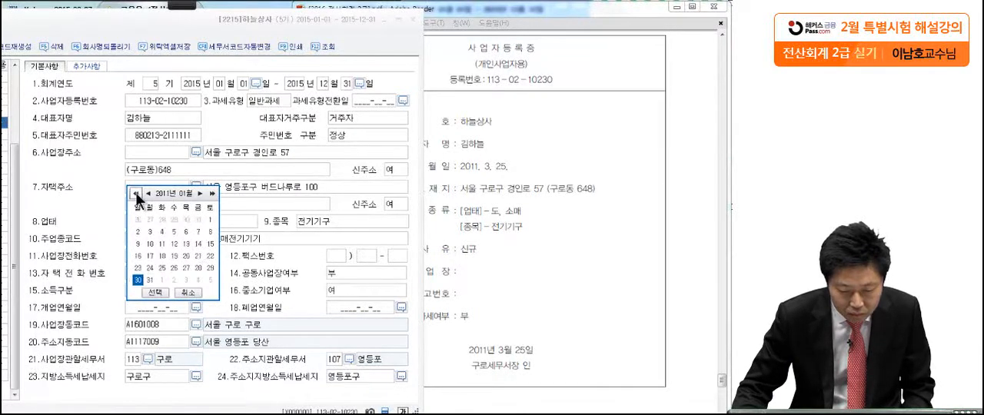
{"action": "left_click", "coordinate": [197, 194]}
{"action": "left_click", "coordinate": [197, 194]}
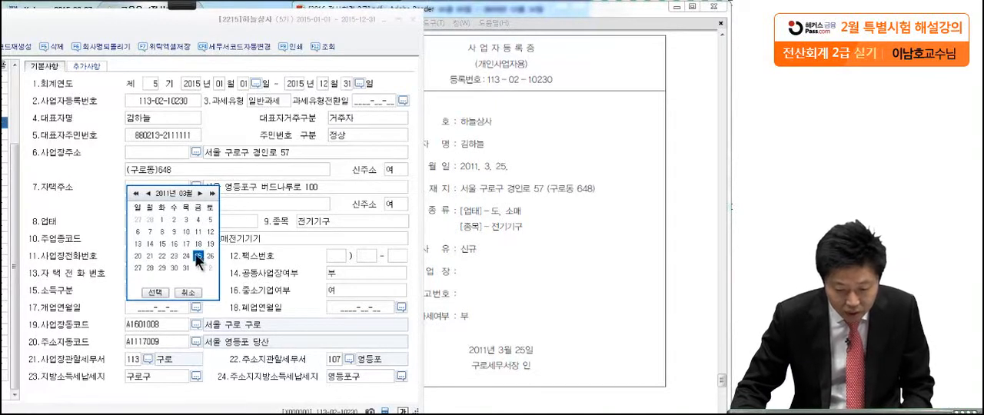
{"action": "left_click", "coordinate": [153, 292]}
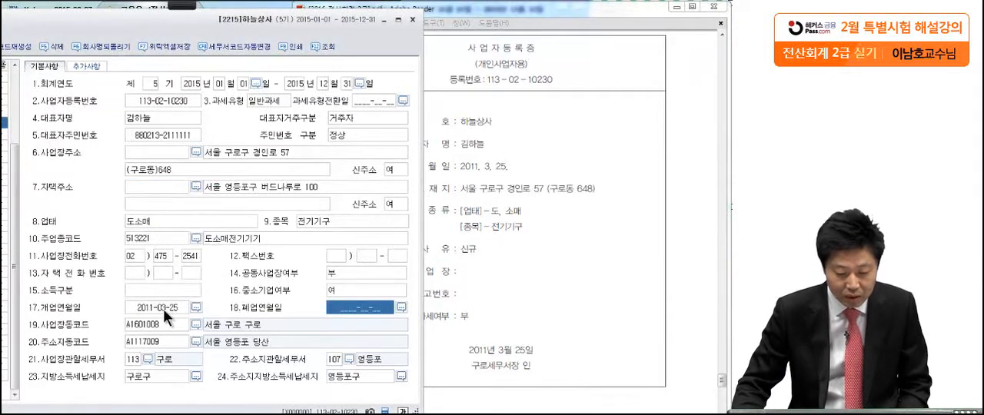
{"action": "left_click", "coordinate": [163, 310]}
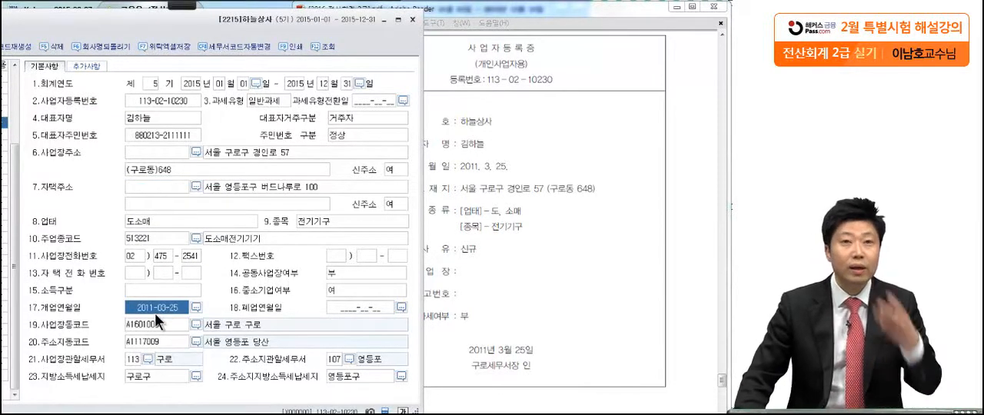
{"action": "left_click_drag", "start_coordinate": [87, 25], "coordinate": [264, 21]}
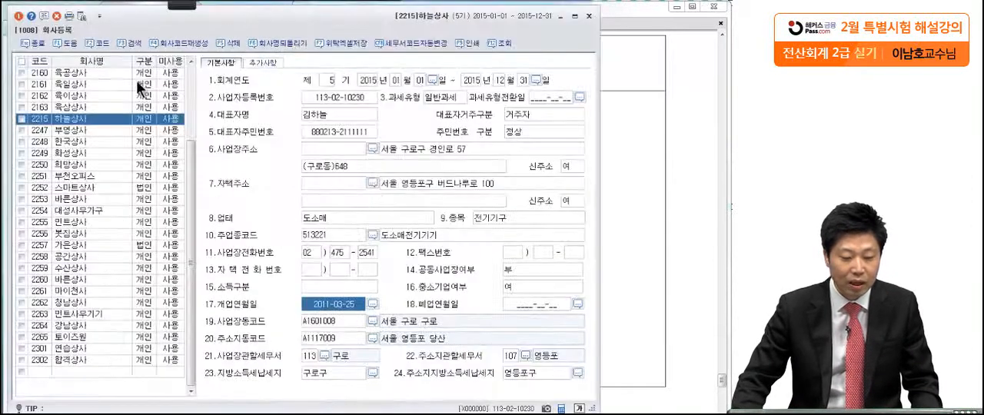
{"action": "left_click", "coordinate": [18, 15]}
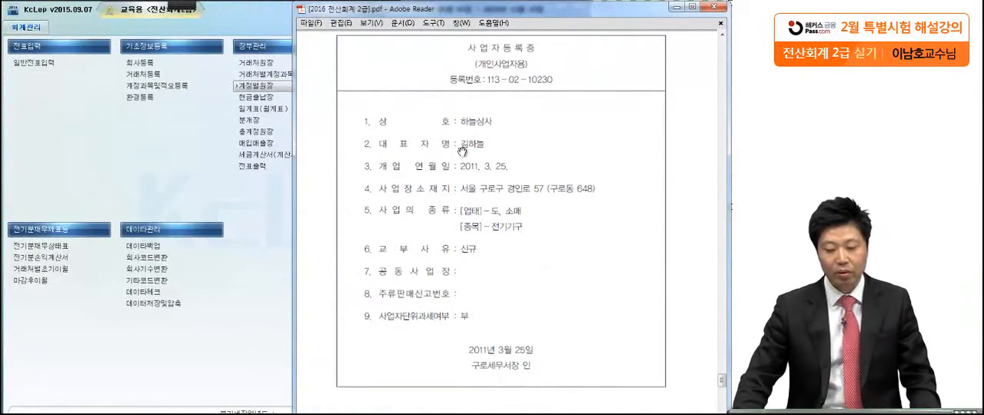
Go to question 2 in the exam PDF and open the 전기분재무상태표 screen to compare it with the given balance sheet
{"action": "scroll", "coordinate": [482, 363], "scroll_direction": "down", "scroll_amount": 15}
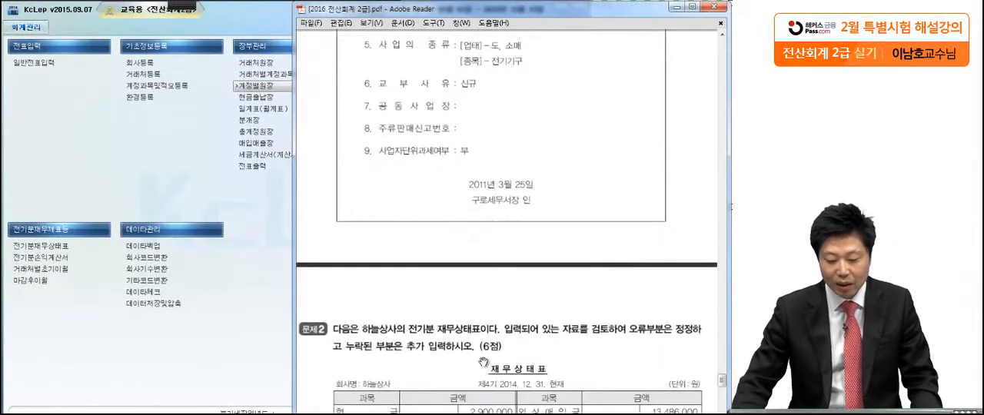
{"action": "scroll", "coordinate": [485, 352], "scroll_direction": "up", "scroll_amount": 1}
{"action": "left_click_drag", "start_coordinate": [486, 351], "coordinate": [479, 336]}
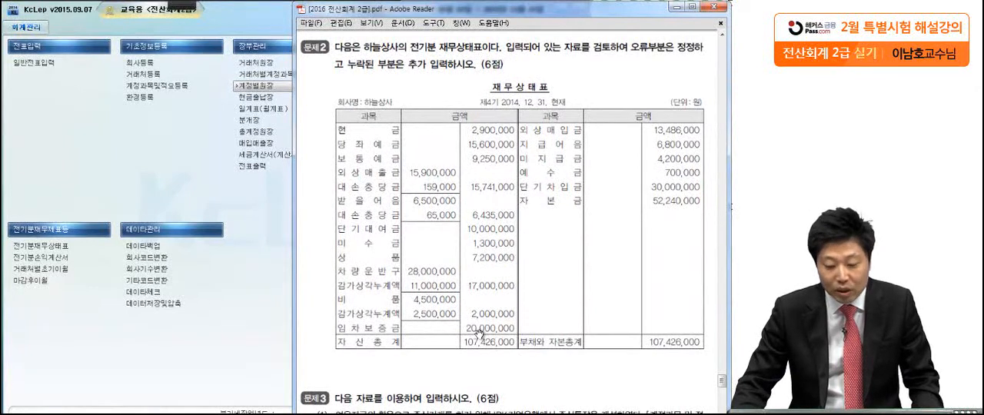
{"action": "left_click", "coordinate": [126, 352]}
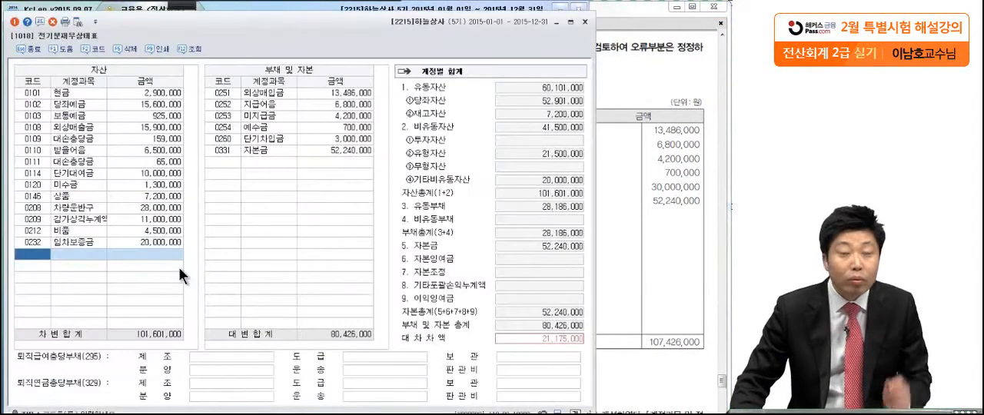
{"action": "left_click", "coordinate": [670, 115]}
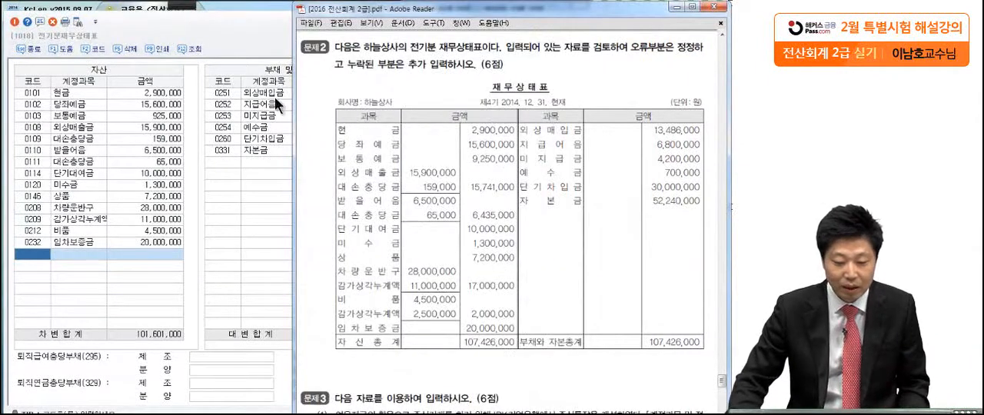
With the pen, check off the asset amounts against the exam's balance sheet and circle the 보통예금 row as correction 1
{"action": "mouse_move", "coordinate": [183, 6]}
{"action": "left_click", "coordinate": [18, 17]}
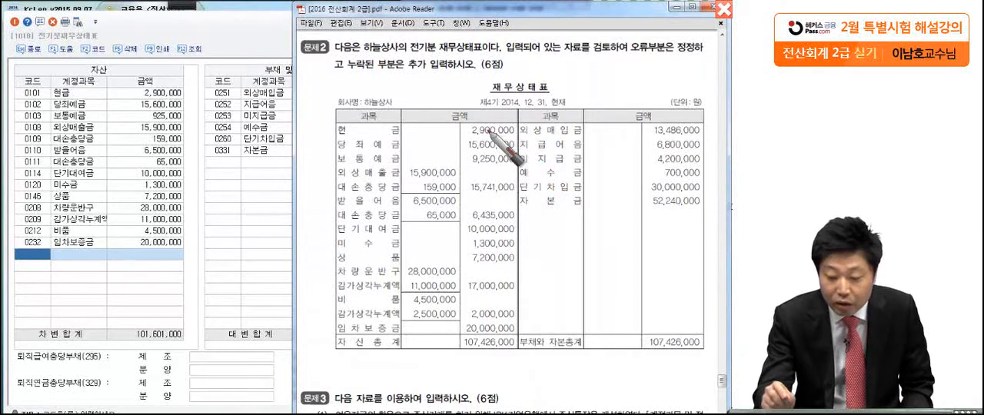
{"action": "left_click_drag", "start_coordinate": [520, 136], "coordinate": [523, 159]}
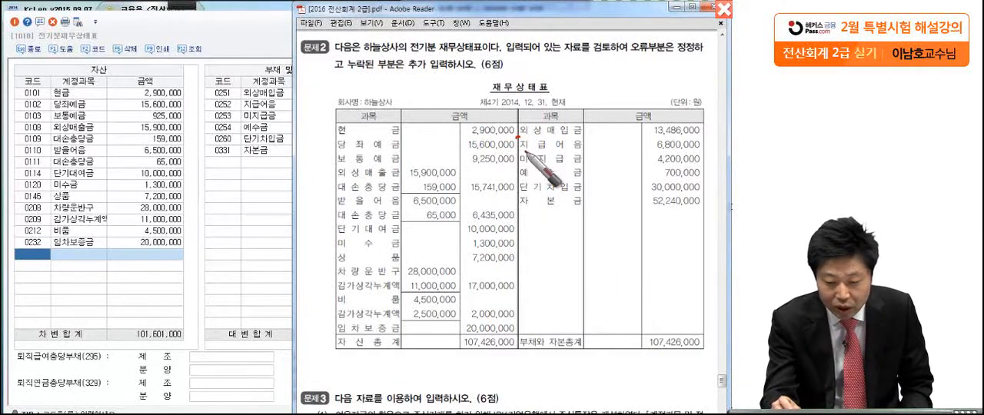
{"action": "left_click", "coordinate": [176, 112]}
{"action": "left_click", "coordinate": [513, 174]}
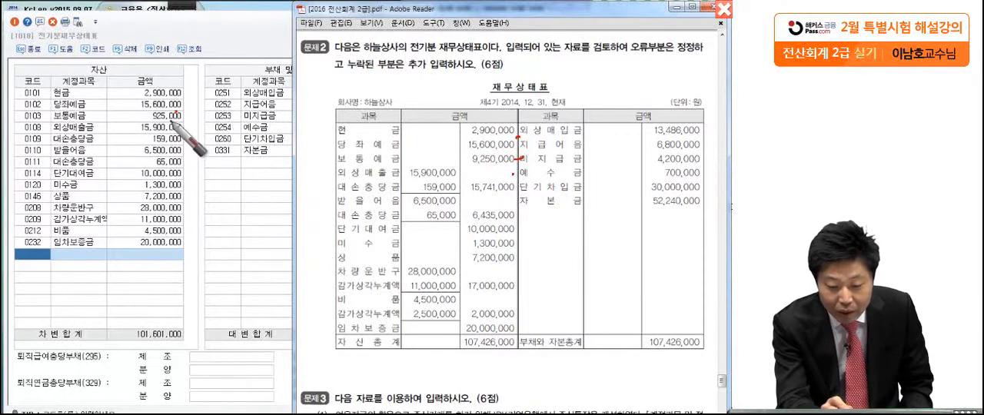
{"action": "mouse_move", "coordinate": [522, 160]}
{"action": "left_mouse_down"}
{"action": "mouse_move", "coordinate": [342, 159]}
{"action": "mouse_move", "coordinate": [528, 167]}
{"action": "left_mouse_up"}
{"action": "left_click_drag", "start_coordinate": [302, 146], "coordinate": [305, 160]}
{"action": "mouse_move", "coordinate": [317, 166]}
{"action": "left_mouse_down"}
{"action": "mouse_move", "coordinate": [300, 127]}
{"action": "mouse_move", "coordinate": [305, 167]}
{"action": "left_mouse_up"}
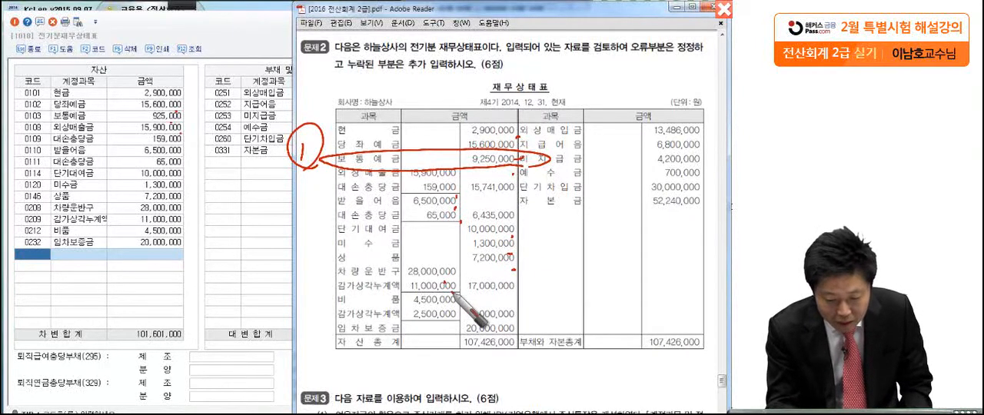
Check off the remaining asset rows and circle the 감가상각누계액 row under 비품 as correction 2
{"action": "left_click_drag", "start_coordinate": [455, 298], "coordinate": [459, 303]}
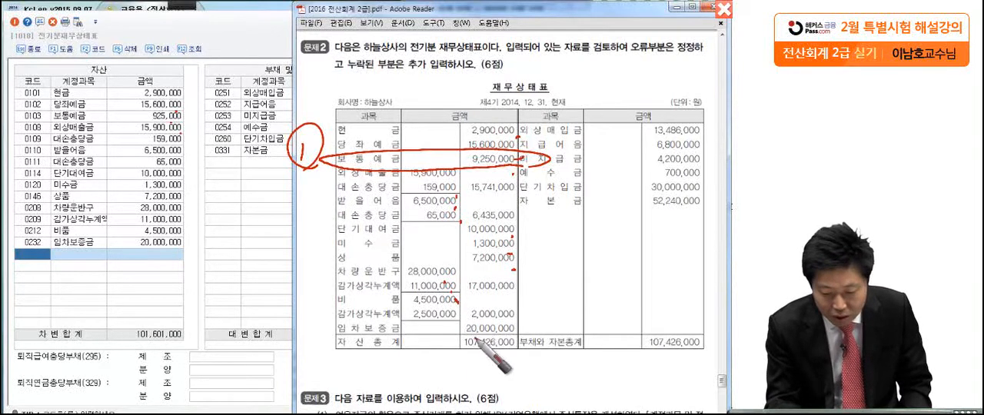
{"action": "mouse_move", "coordinate": [470, 313]}
{"action": "left_mouse_down"}
{"action": "mouse_move", "coordinate": [329, 322]}
{"action": "mouse_move", "coordinate": [464, 321]}
{"action": "left_mouse_up"}
{"action": "mouse_move", "coordinate": [297, 291]}
{"action": "left_mouse_down"}
{"action": "mouse_move", "coordinate": [333, 320]}
{"action": "mouse_move", "coordinate": [265, 347]}
{"action": "left_mouse_up"}
{"action": "left_click_drag", "start_coordinate": [523, 331], "coordinate": [527, 333]}
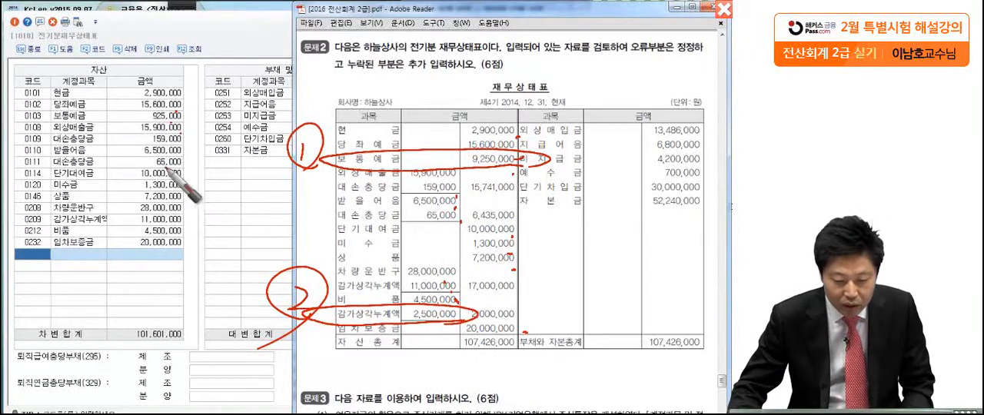
Set the 보통예금 (0103) amount to 9,250,000 in the prior-period balance sheet
{"action": "left_click", "coordinate": [154, 116]}
{"action": "type", "text": "9,250,"}
{"action": "type", "text": "000"}
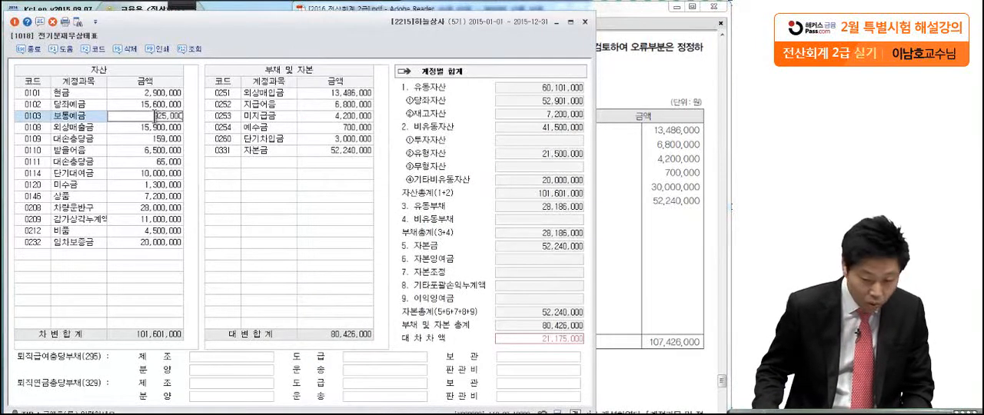
{"action": "key", "text": "Return"}
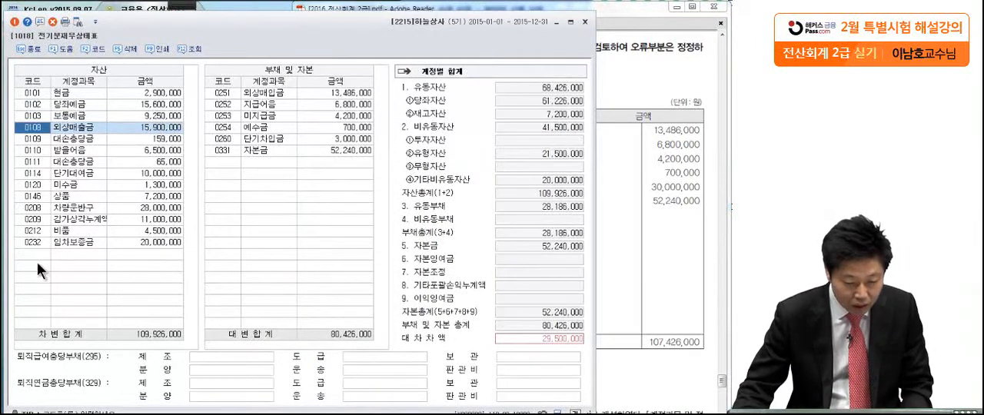
Add the 감가상각누계액 account for 비품 (0213) to the assets with an amount of 2,500,000
{"action": "left_click", "coordinate": [73, 256]}
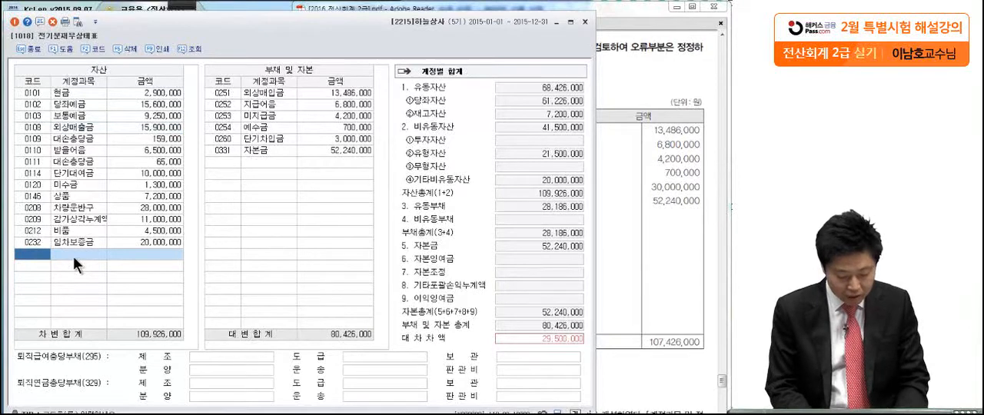
{"action": "key", "text": "F2"}
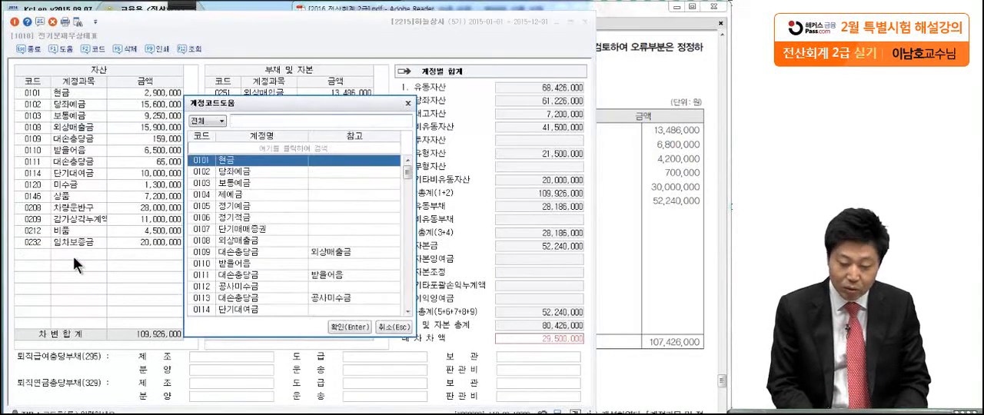
{"action": "type", "text": "감"}
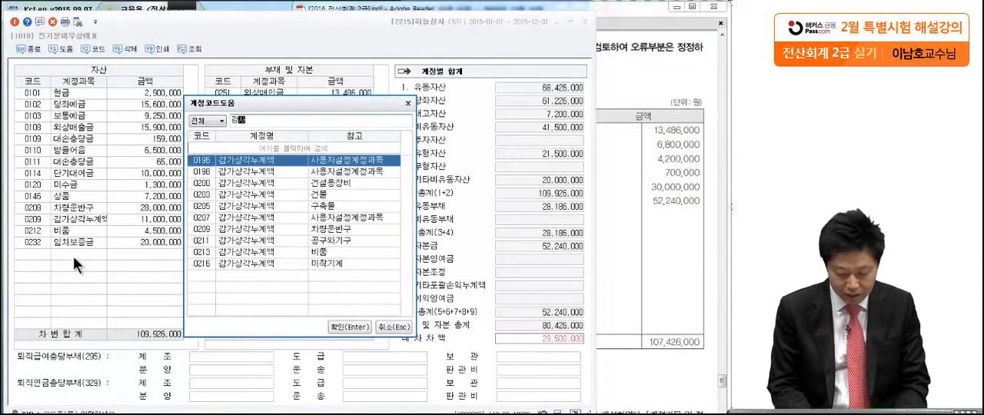
{"action": "type", "text": "가상각"}
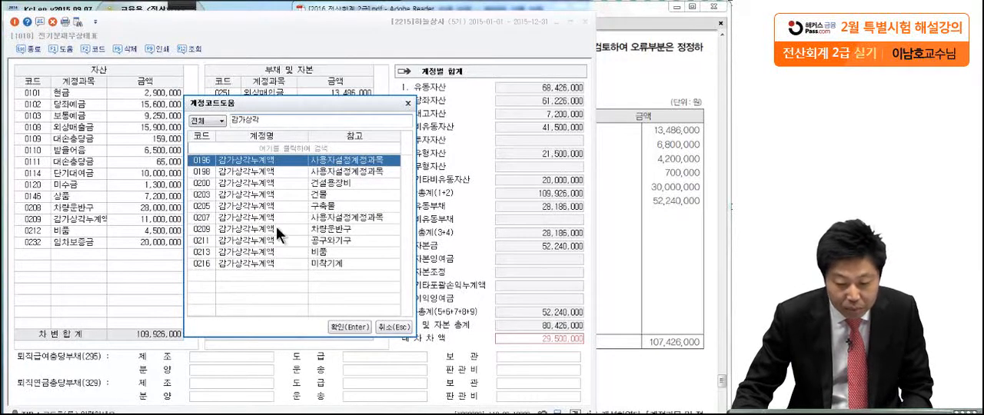
{"action": "left_click", "coordinate": [297, 251]}
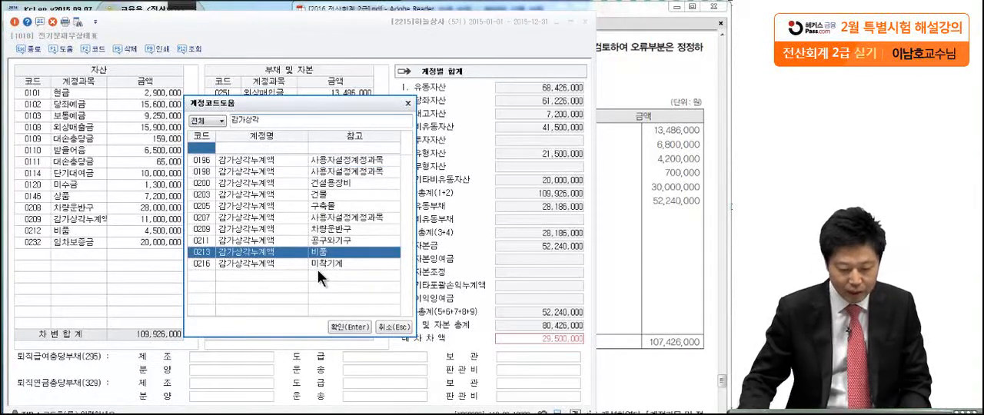
{"action": "key", "text": "Return"}
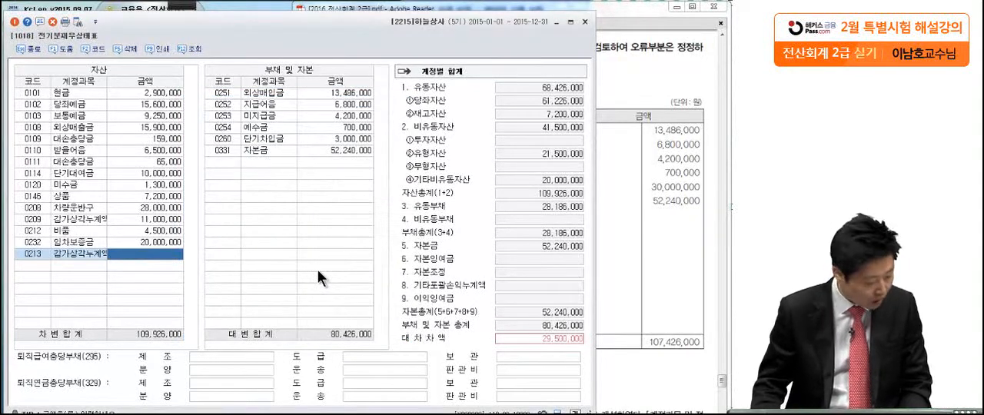
{"action": "type", "text": "2,500,00"}
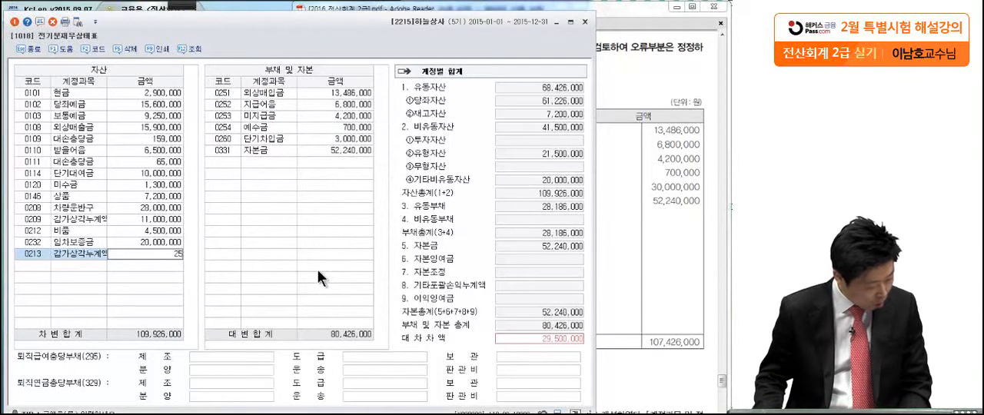
{"action": "type", "text": "0"}
{"action": "key", "text": "Return"}
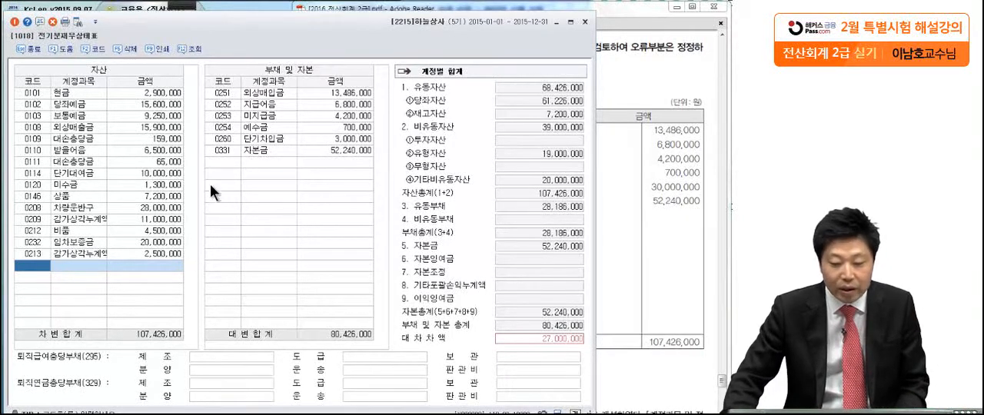
Shift the balance sheet window beside the exam figures and compare the liability amounts from 외상매입금 through 예수금
{"action": "left_click", "coordinate": [306, 92]}
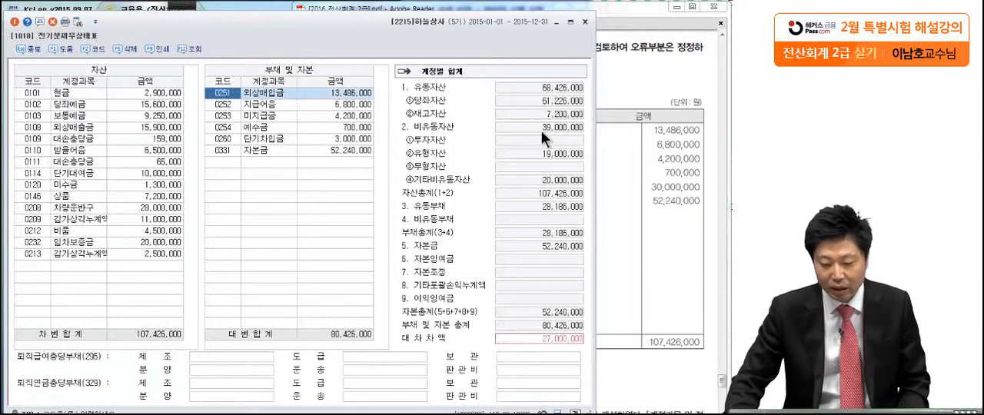
{"action": "left_click", "coordinate": [628, 146]}
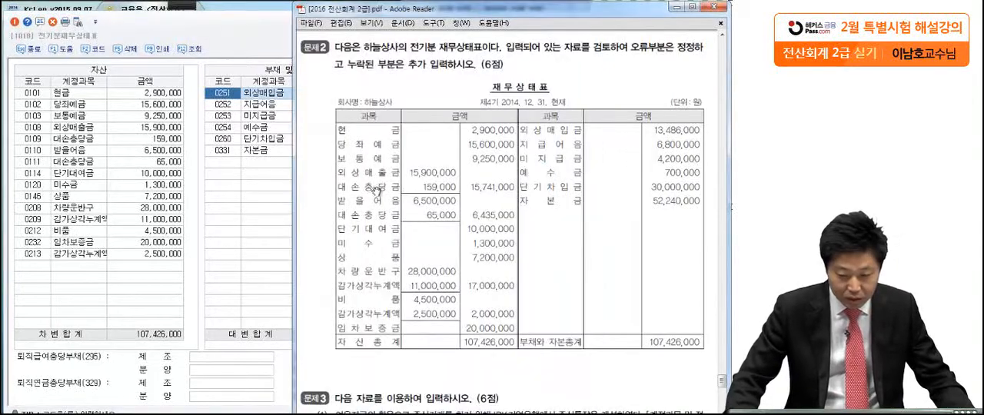
{"action": "left_click", "coordinate": [219, 34]}
{"action": "left_click_drag", "start_coordinate": [219, 34], "coordinate": [93, 36]}
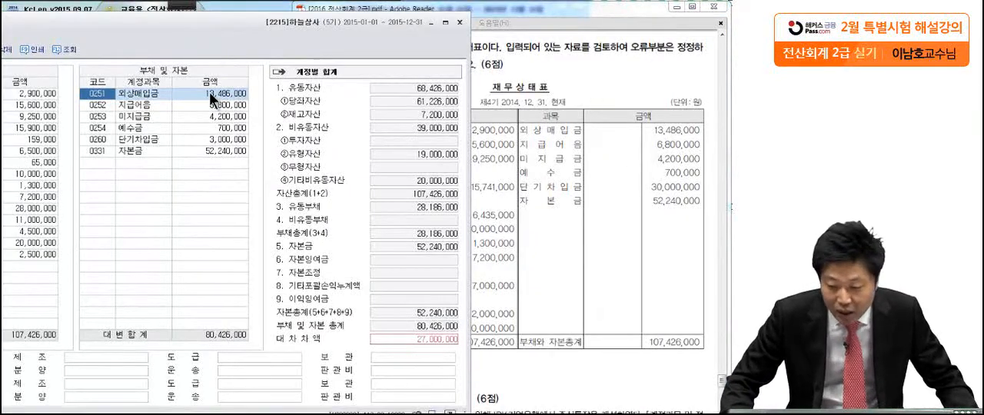
{"action": "left_click", "coordinate": [224, 107]}
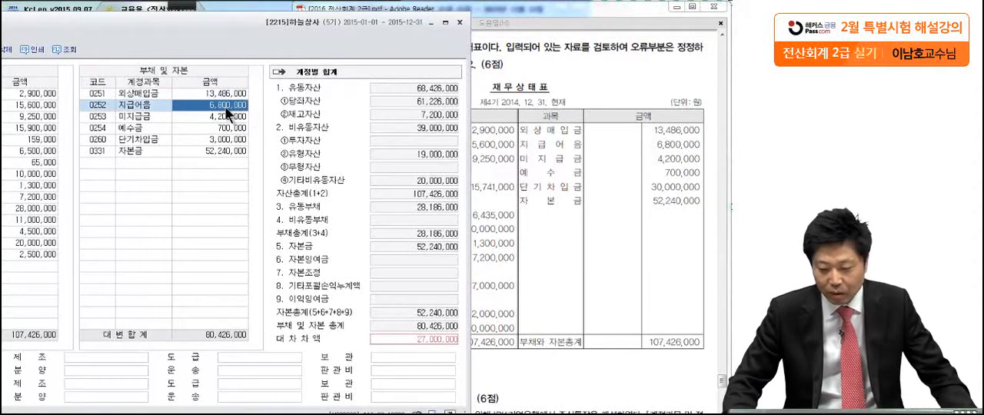
{"action": "left_click", "coordinate": [227, 117]}
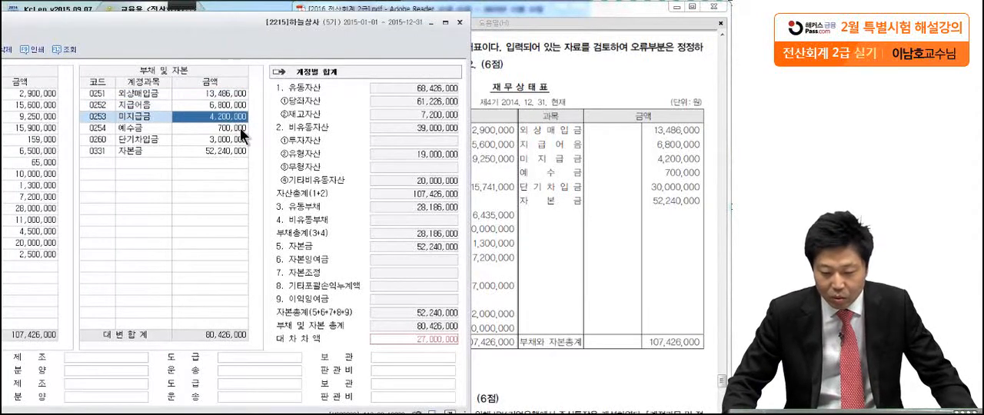
{"action": "left_click", "coordinate": [240, 128]}
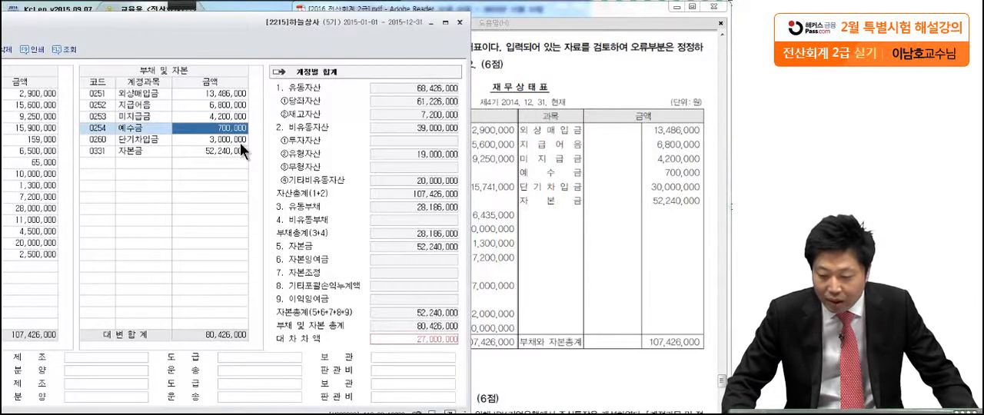
Set the 단기차입금 (0260) amount to 30,000,000 and close the prior-period balance sheet screen
{"action": "left_click", "coordinate": [240, 141]}
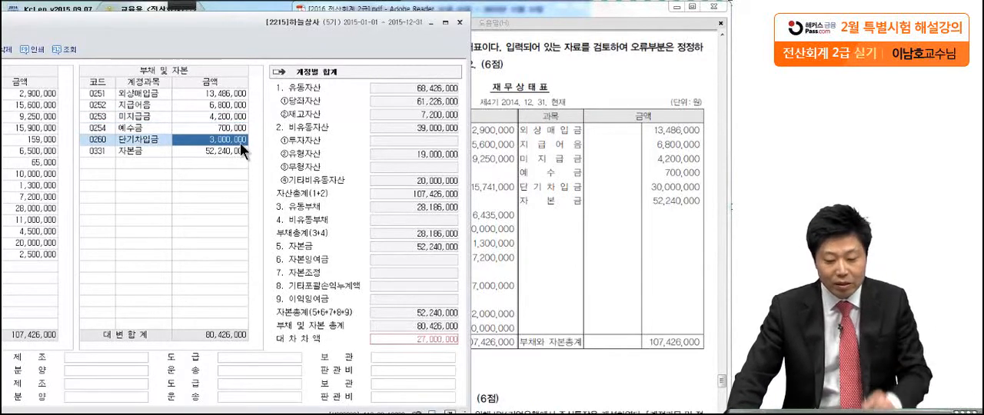
{"action": "left_click", "coordinate": [241, 144]}
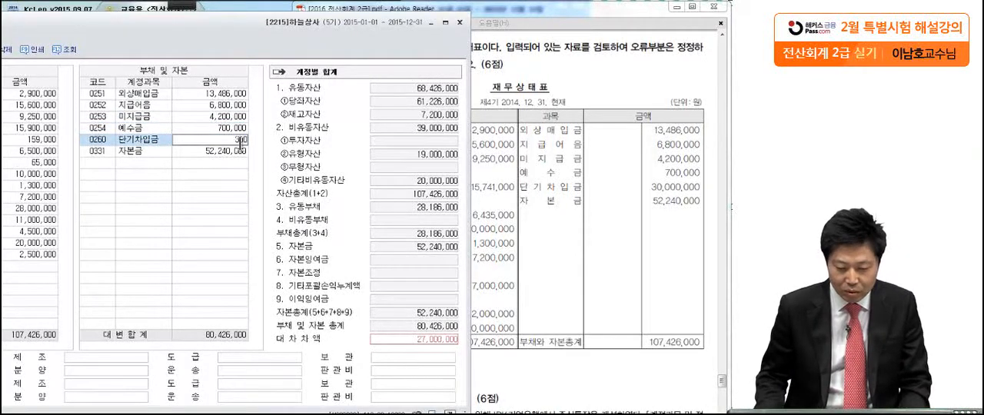
{"action": "type", "text": "000,000"}
{"action": "key", "text": "Return"}
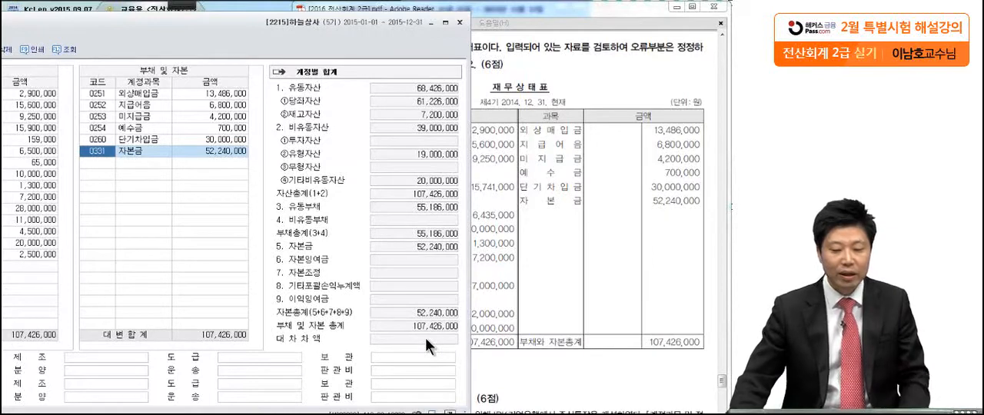
{"action": "left_click_drag", "start_coordinate": [196, 25], "coordinate": [334, 20]}
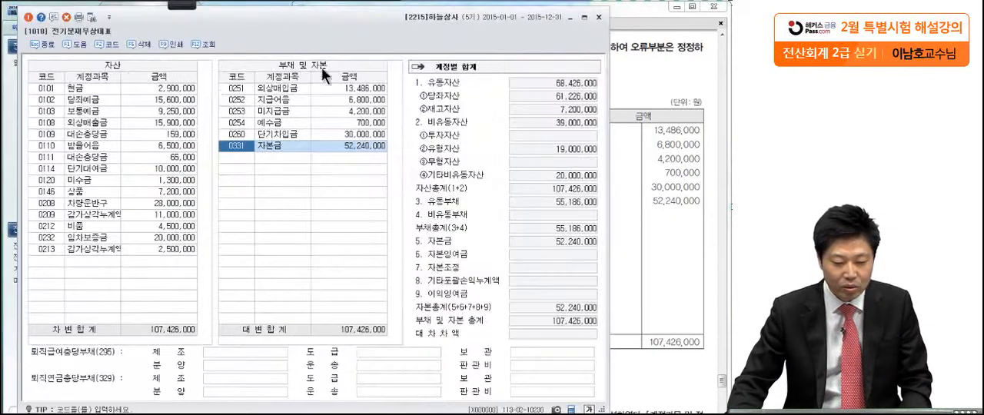
{"action": "left_click", "coordinate": [29, 19]}
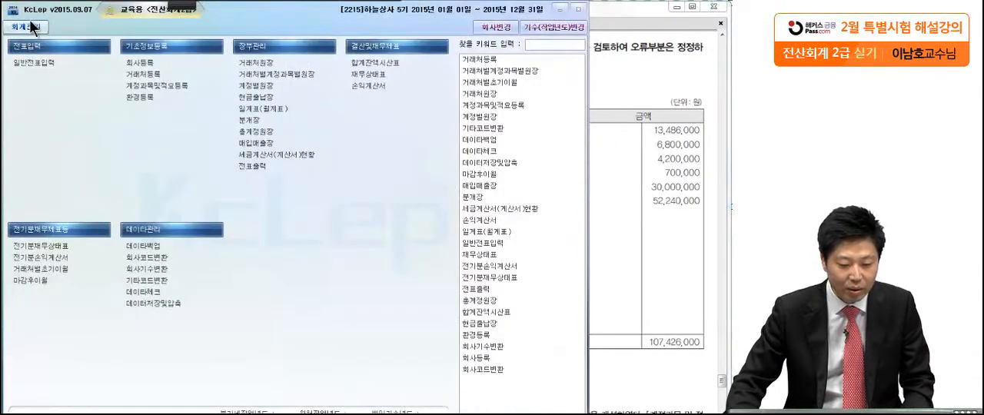
Go to question 3 in the exam PDF and underline account code 127 in part (1) with the pen
{"action": "left_click", "coordinate": [661, 132]}
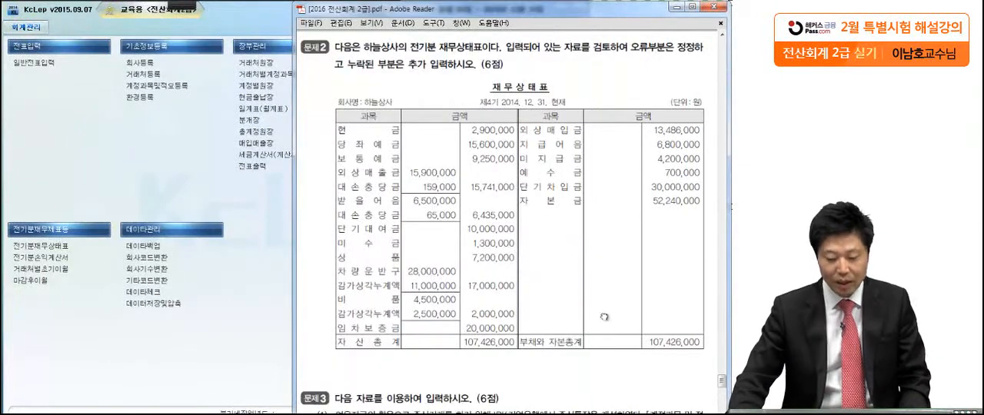
{"action": "scroll", "coordinate": [604, 315], "scroll_direction": "down", "scroll_amount": 5}
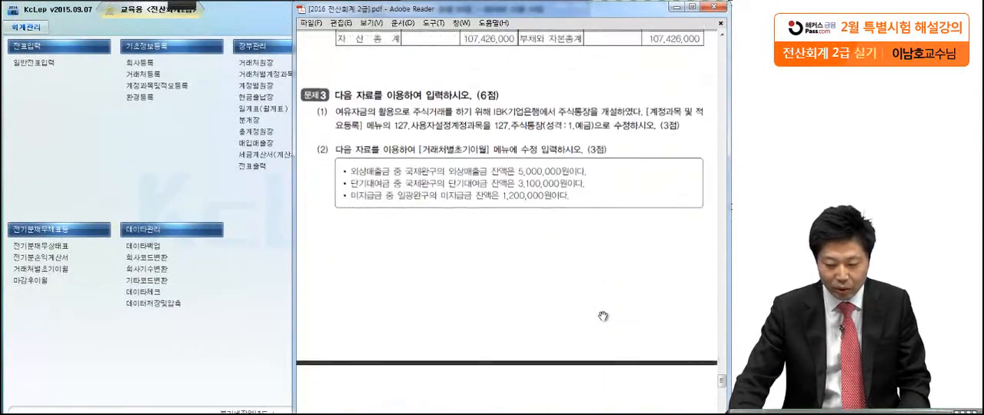
{"action": "scroll", "coordinate": [595, 286], "scroll_direction": "down", "scroll_amount": 2}
{"action": "scroll", "coordinate": [593, 286], "scroll_direction": "down", "scroll_amount": 1}
{"action": "mouse_move", "coordinate": [167, 7]}
{"action": "left_click", "coordinate": [17, 16]}
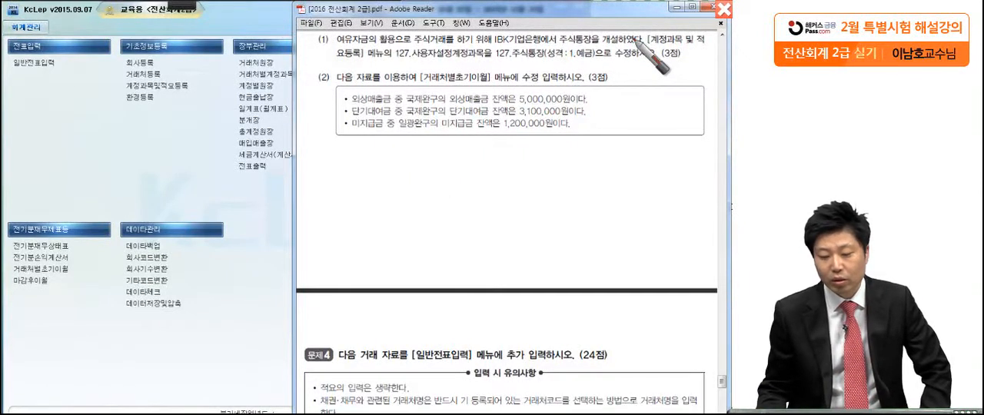
{"action": "left_click_drag", "start_coordinate": [393, 56], "coordinate": [451, 51]}
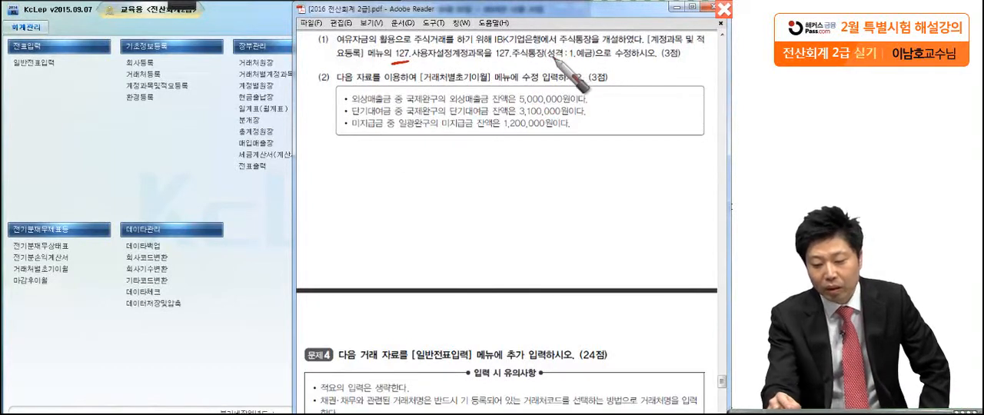
Underline 주식통장 and 성격: 1.예금 in part (1) of the exam, and find account code 127 in 계정과목및적요등록
{"action": "left_click_drag", "start_coordinate": [513, 62], "coordinate": [595, 62]}
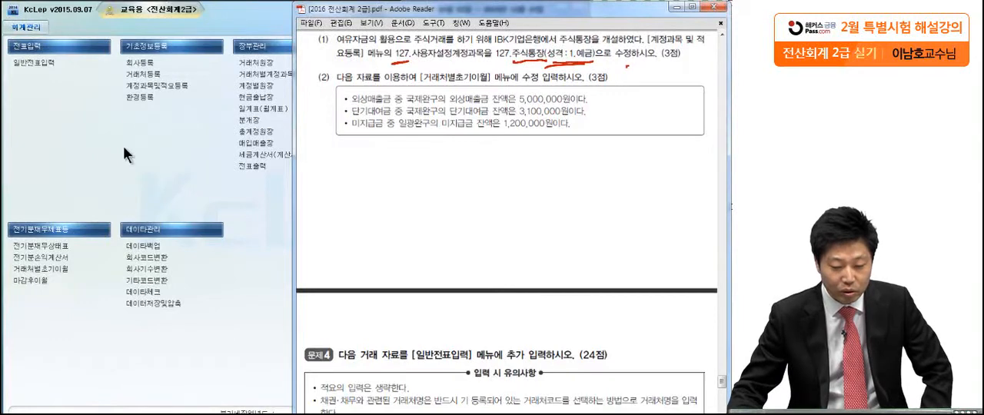
{"action": "left_click", "coordinate": [134, 85]}
{"action": "left_click", "coordinate": [134, 84]}
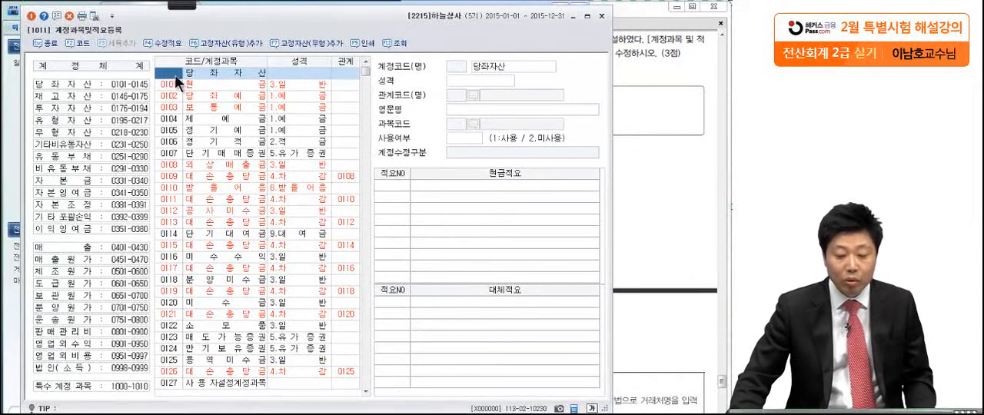
{"action": "type", "text": "127"}
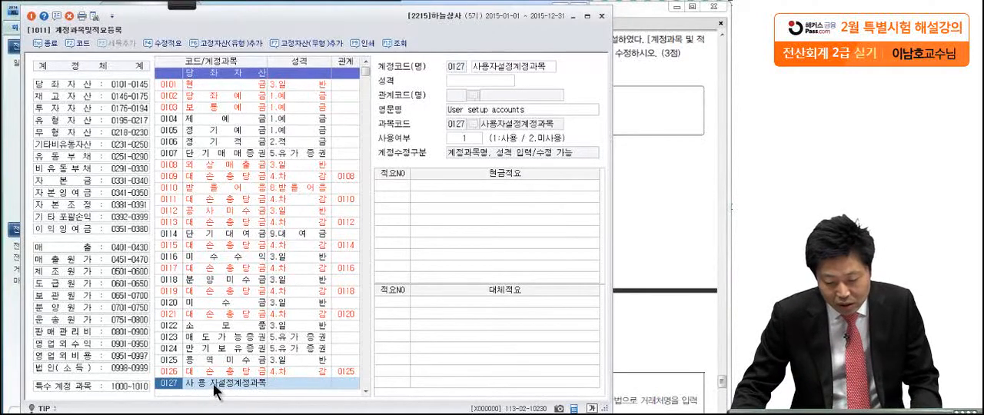
Rename account 0127 to 주식통장 with 성격 1.예금, and close the account registration screen
{"action": "left_click", "coordinate": [484, 66]}
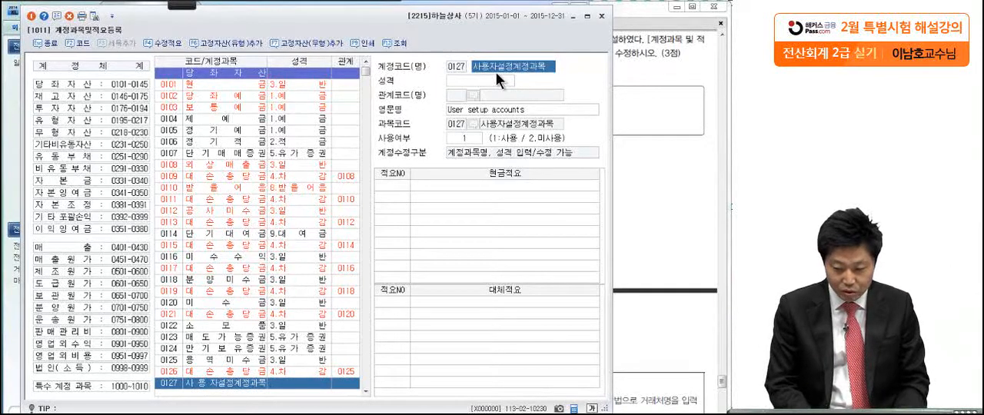
{"action": "type", "text": "주식"}
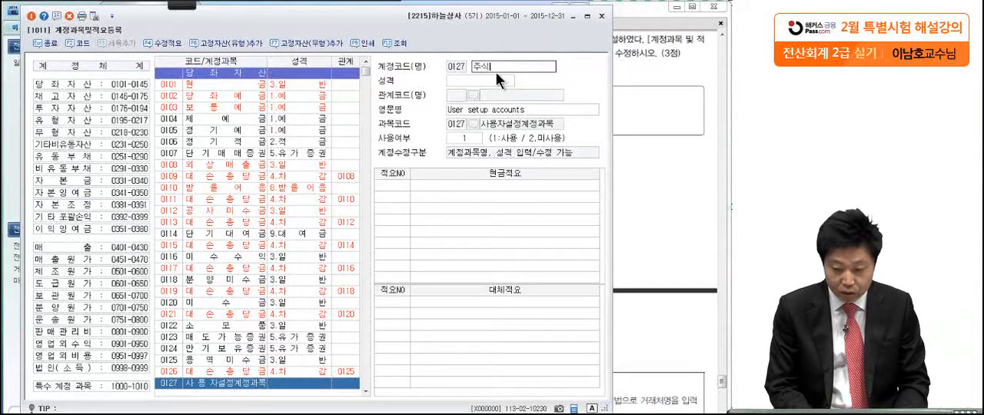
{"action": "type", "text": "통장"}
{"action": "key", "text": "Return"}
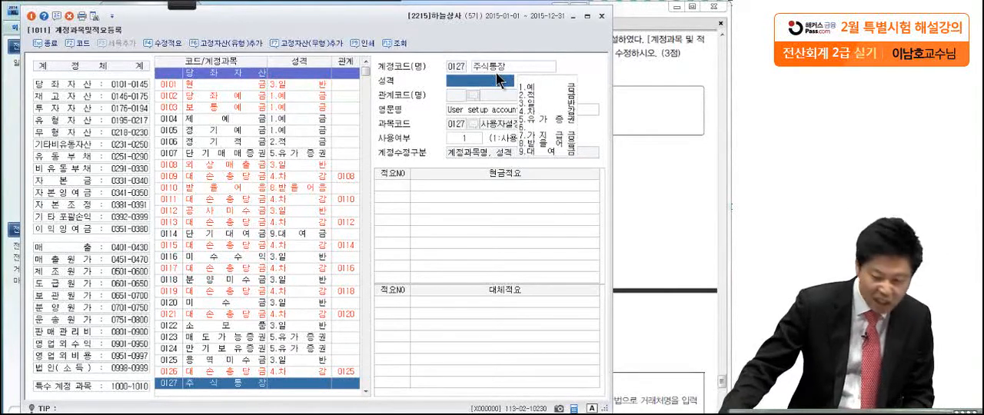
{"action": "left_click", "coordinate": [536, 85]}
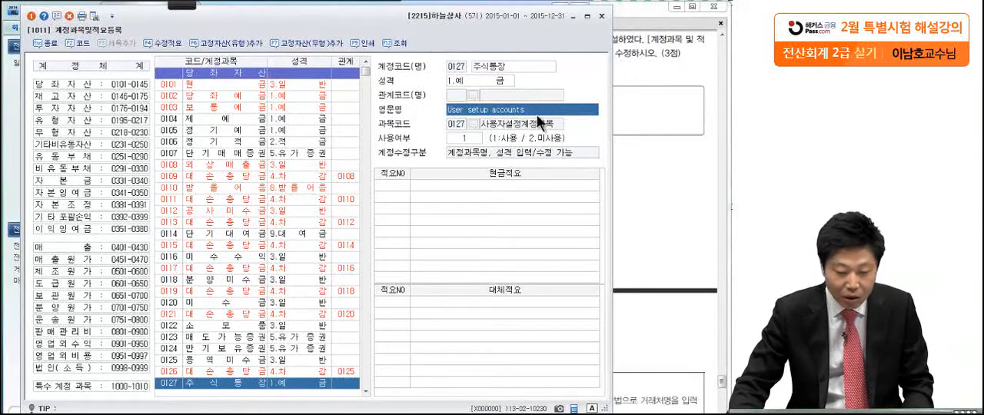
{"action": "left_click", "coordinate": [36, 15]}
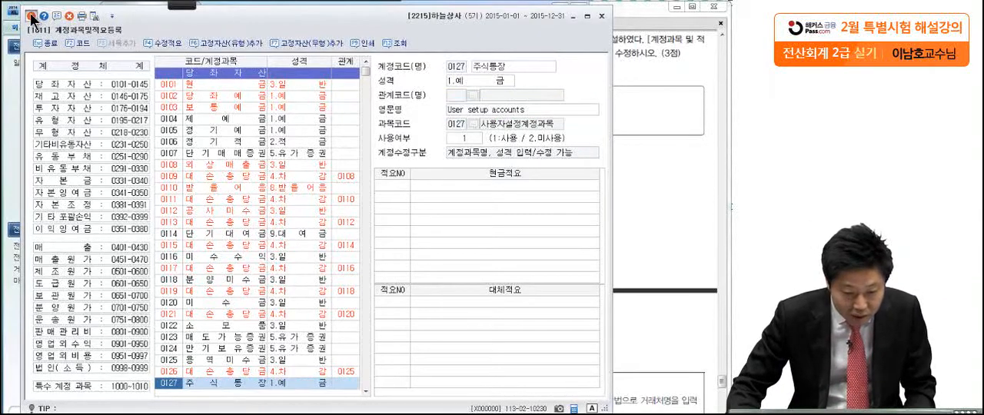
Open 거래처별초기이월 for part (2) and set 국제완구's balance under 외상매출금 (0108) to 5,000,000
{"action": "left_click", "coordinate": [630, 90]}
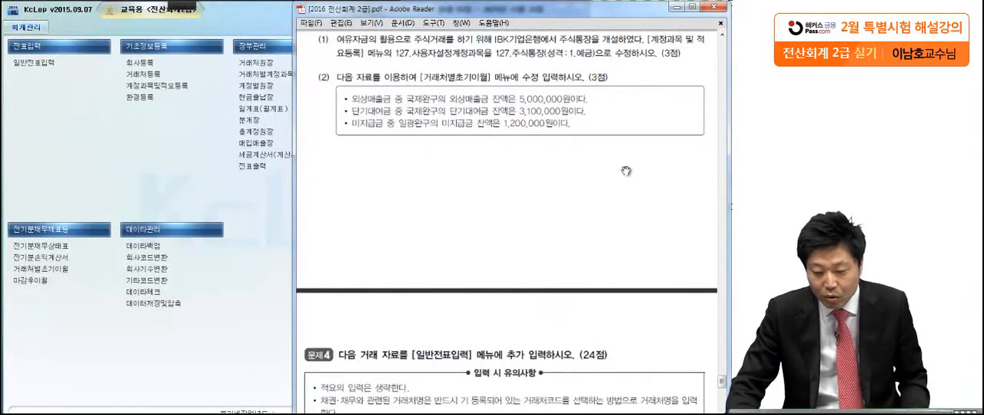
{"action": "scroll", "coordinate": [627, 171], "scroll_direction": "down", "scroll_amount": 2}
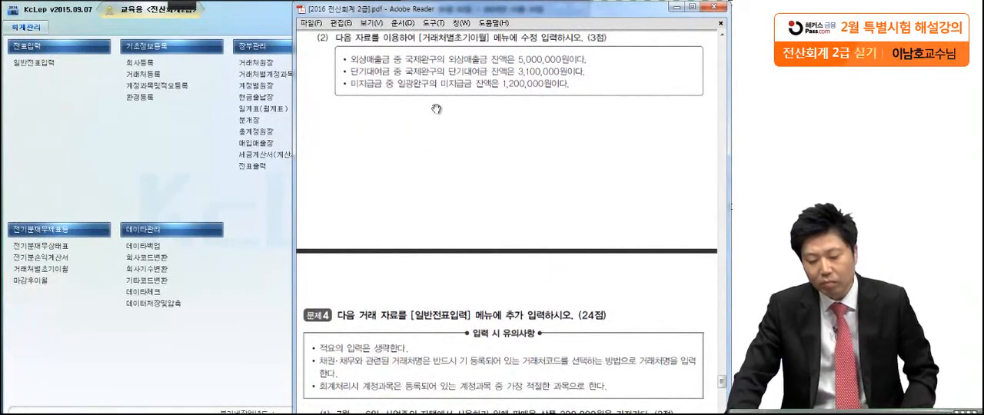
{"action": "left_click", "coordinate": [40, 271]}
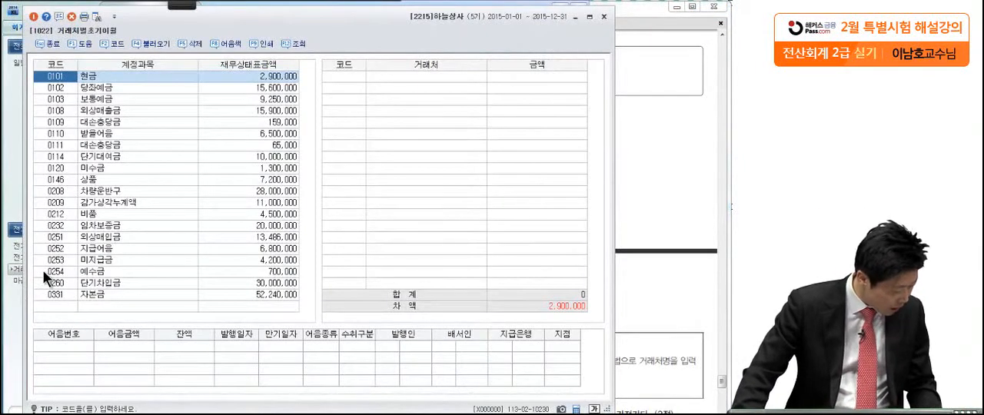
{"action": "left_click", "coordinate": [97, 111]}
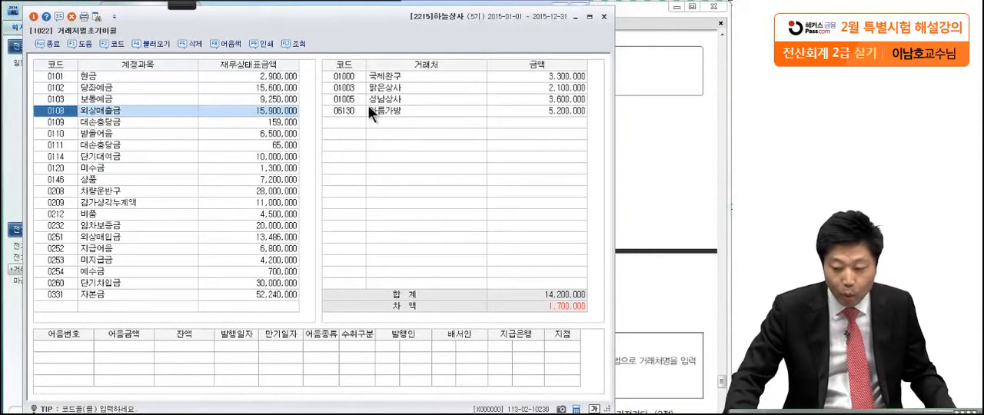
{"action": "left_click", "coordinate": [515, 77]}
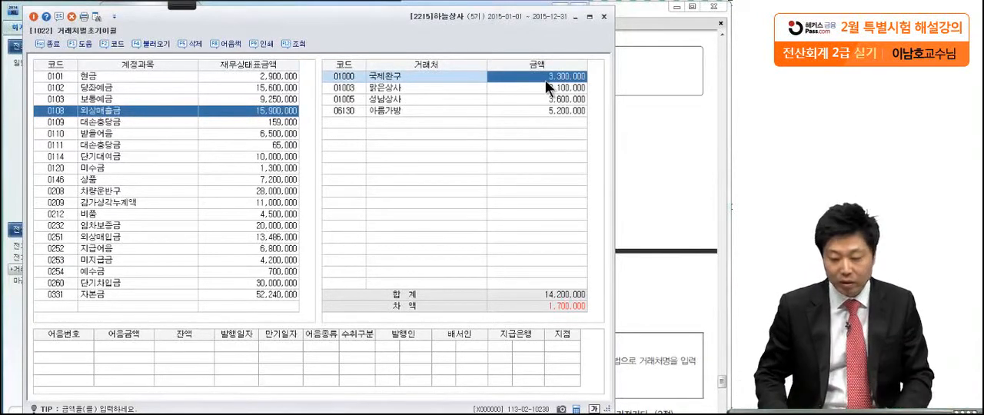
{"action": "type", "text": "5,000,"}
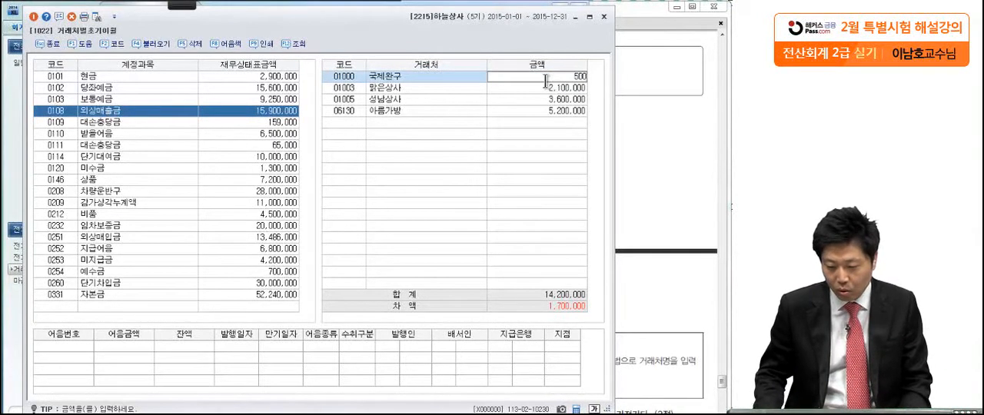
{"action": "type", "text": "000"}
{"action": "key", "text": "Return"}
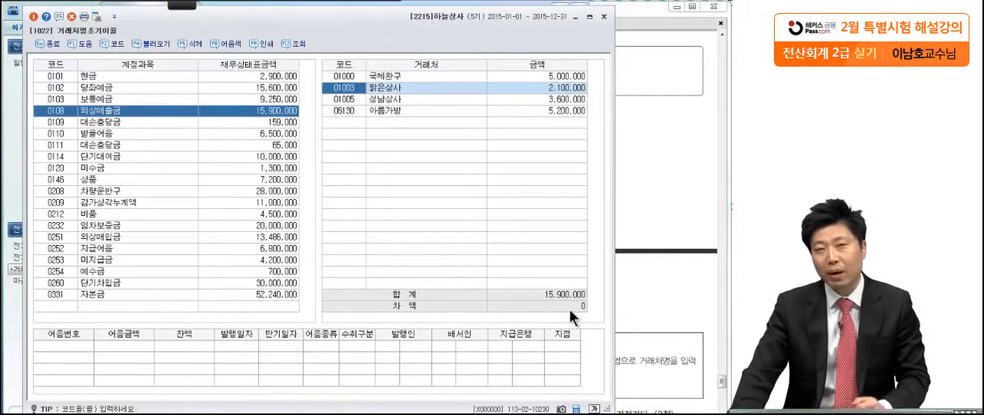
Check the exam's second item and set 국제완구's balance under 단기대여금 (0114) to 3,100,000
{"action": "left_click", "coordinate": [627, 157]}
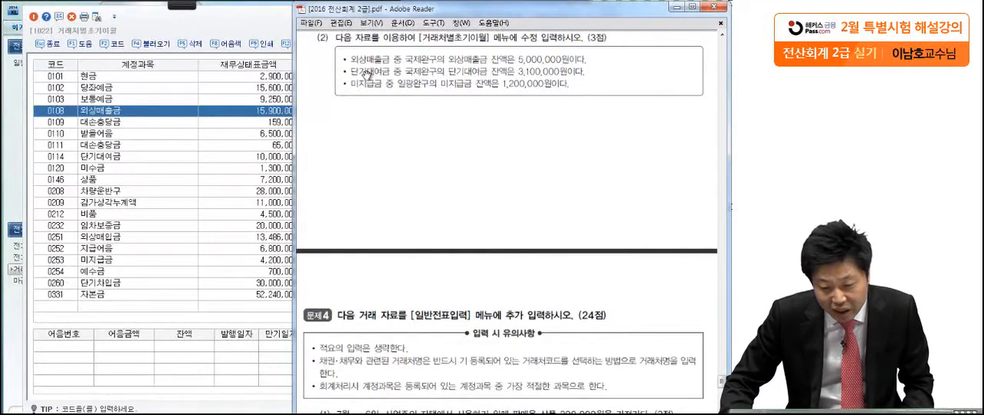
{"action": "left_click", "coordinate": [137, 157]}
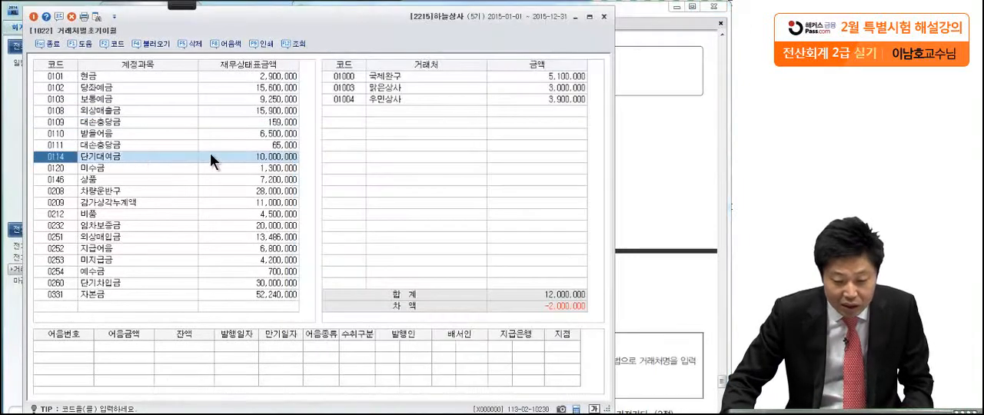
{"action": "left_click", "coordinate": [526, 77]}
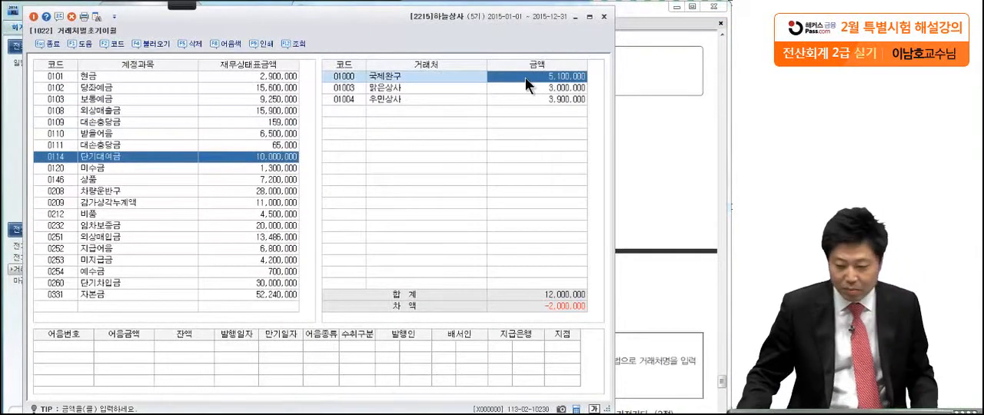
{"action": "type", "text": "3,100,"}
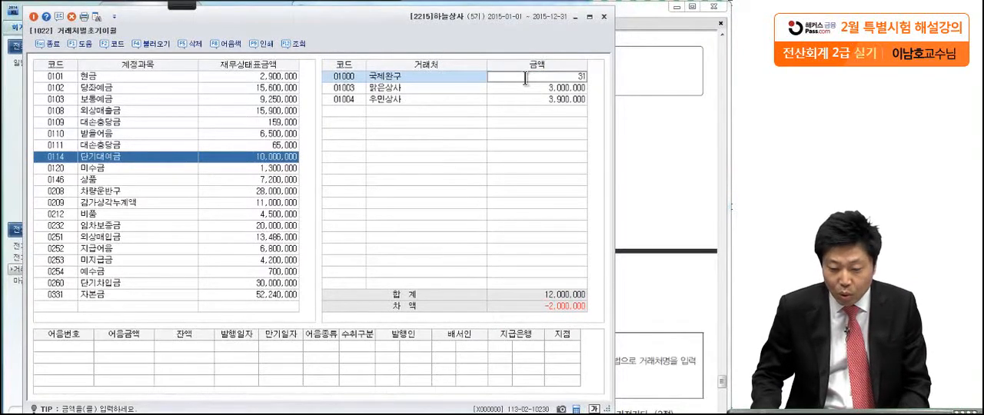
{"action": "type", "text": "000"}
{"action": "key", "text": "Return"}
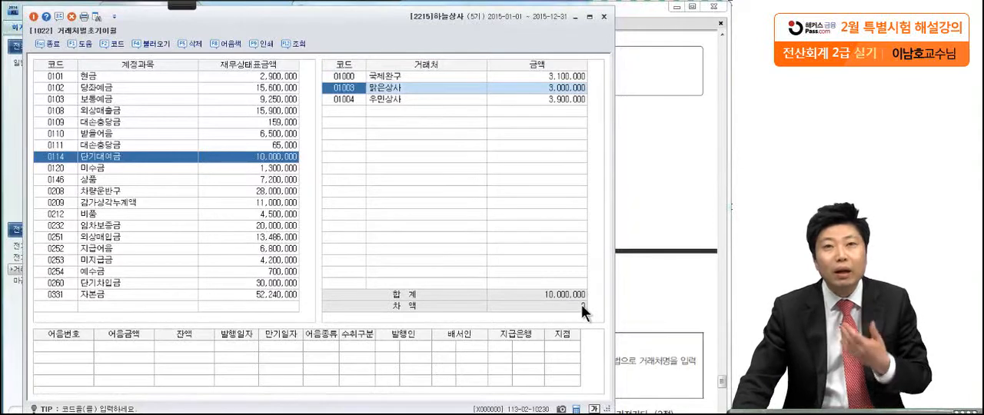
Set 일광완구's balance under 미지급금 (0253) to 1,200,000 and close the 거래처별초기이월 screen
{"action": "left_click", "coordinate": [642, 219]}
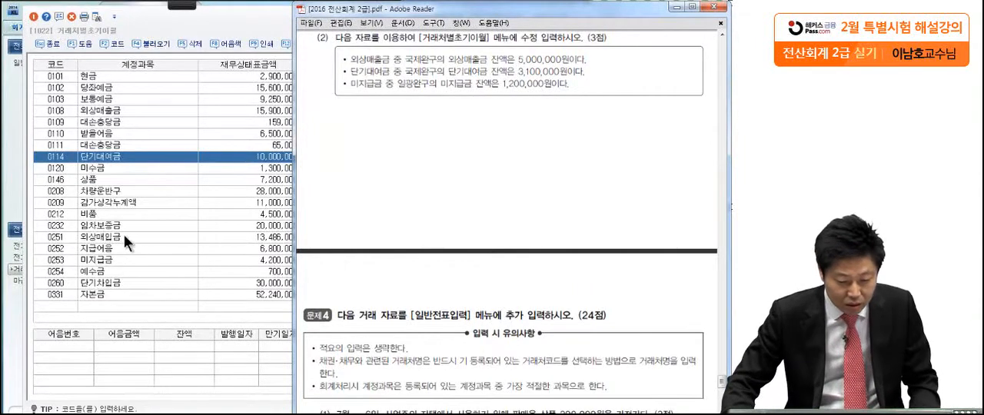
{"action": "left_click", "coordinate": [104, 260]}
{"action": "left_click", "coordinate": [388, 88]}
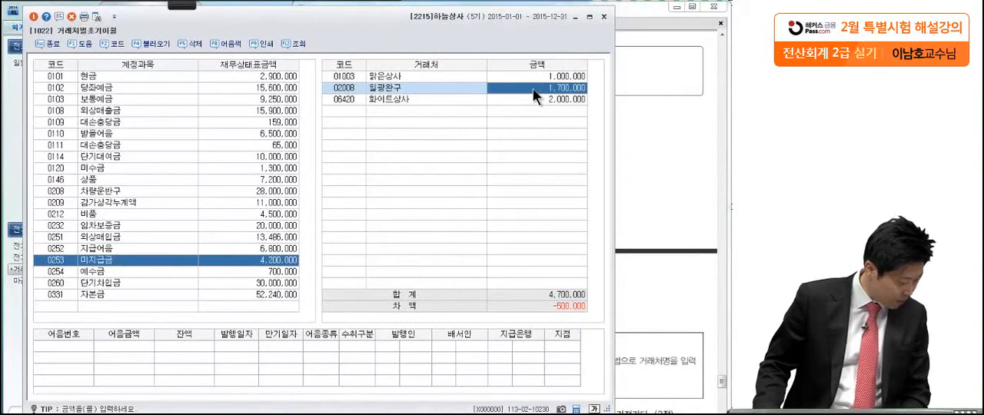
{"action": "type", "text": "1"}
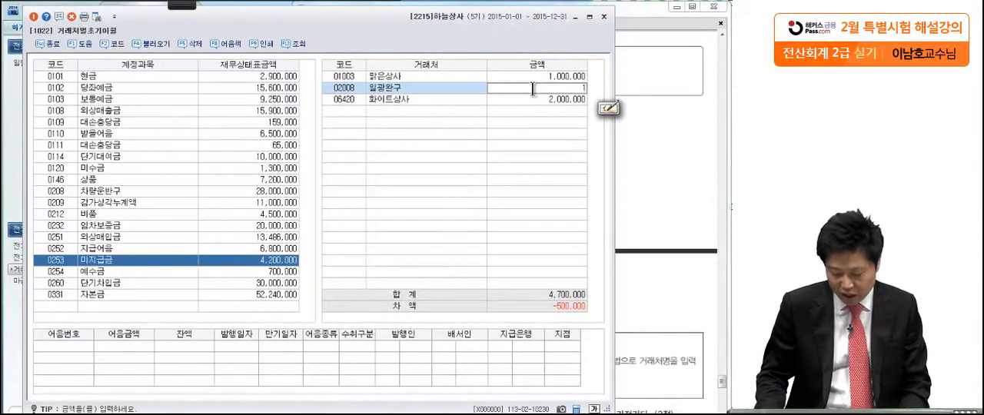
{"action": "type", "text": ",200,000"}
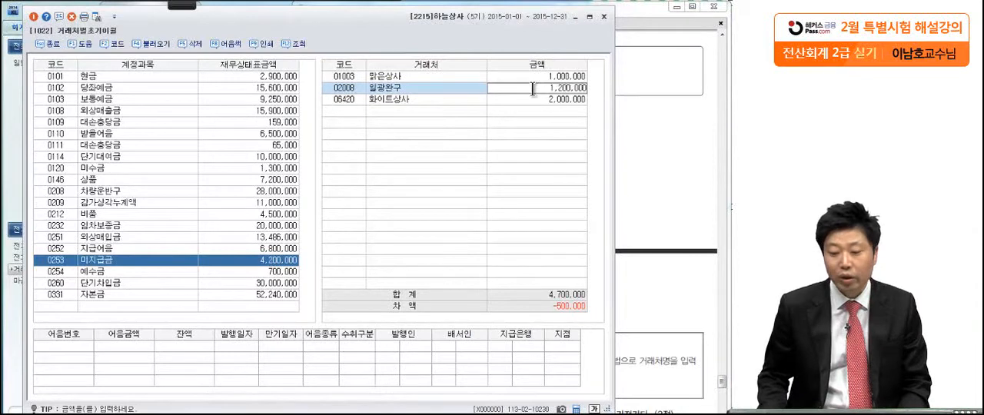
{"action": "key", "text": "Return"}
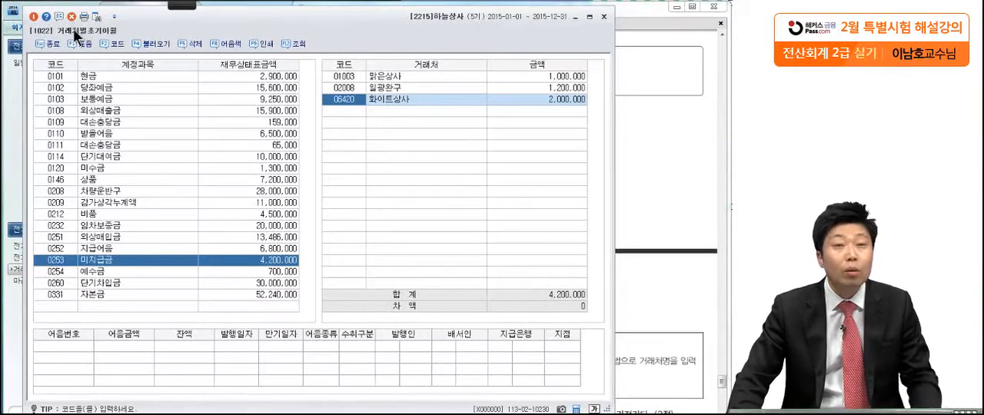
{"action": "left_click", "coordinate": [33, 17]}
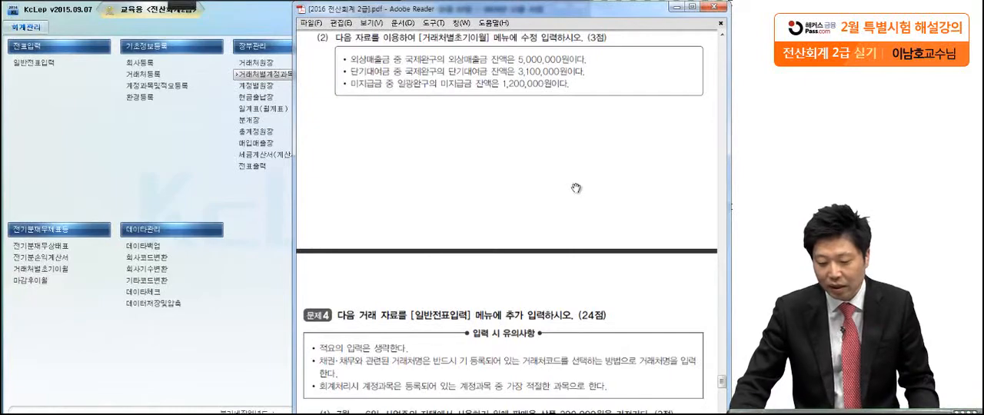
Go to question 4 in the exam PDF, open 일반전표입력, and show transactions (1) to (8) beside it
{"action": "scroll", "coordinate": [566, 289], "scroll_direction": "down", "scroll_amount": 5}
{"action": "left_click_drag", "start_coordinate": [573, 224], "coordinate": [574, 170]}
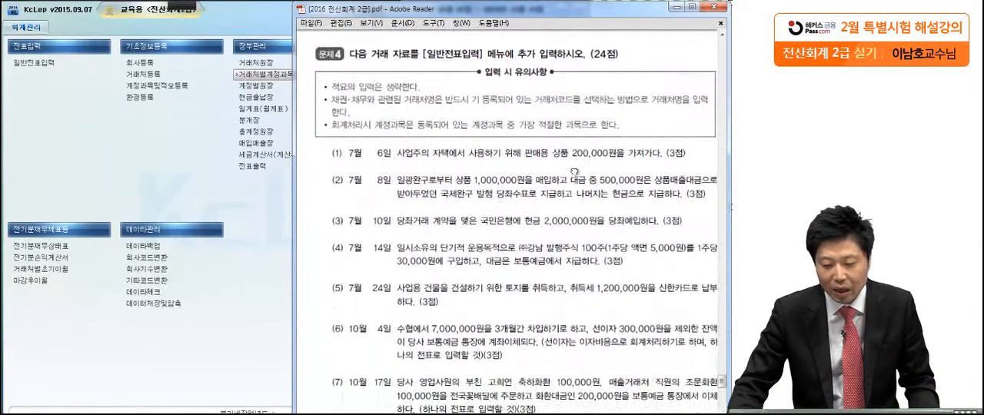
{"action": "left_click", "coordinate": [67, 180]}
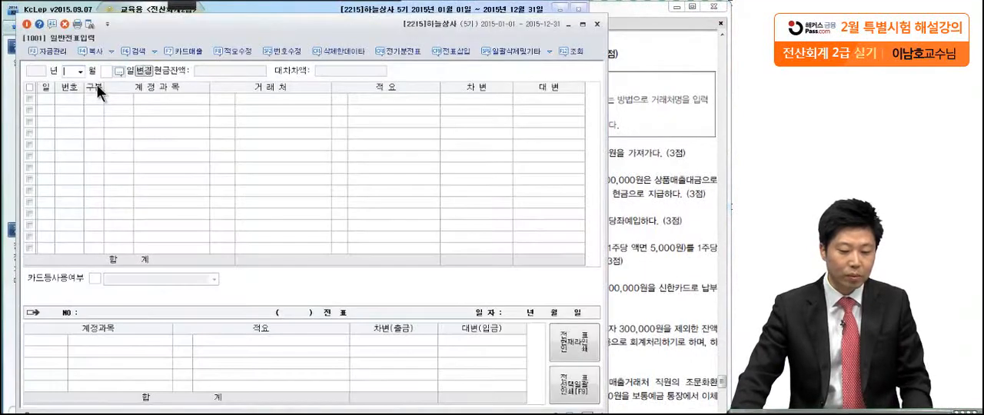
{"action": "left_click", "coordinate": [639, 154]}
{"action": "scroll", "coordinate": [624, 381], "scroll_direction": "down", "scroll_amount": 3}
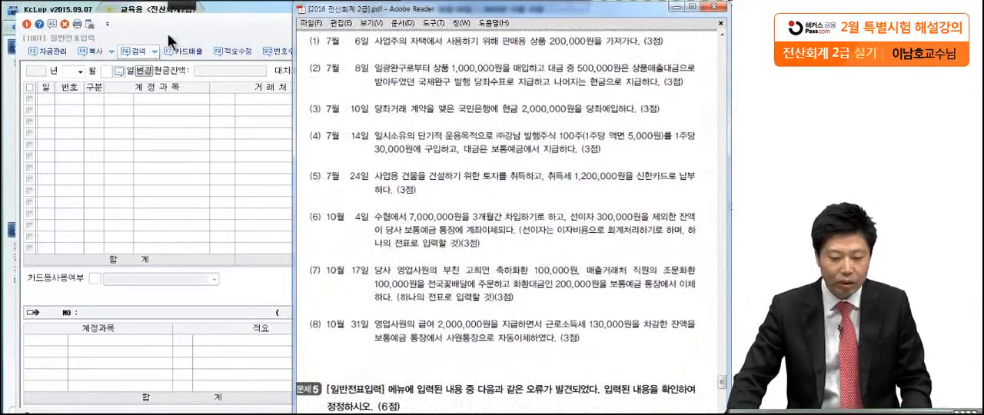
{"action": "left_click", "coordinate": [188, 6]}
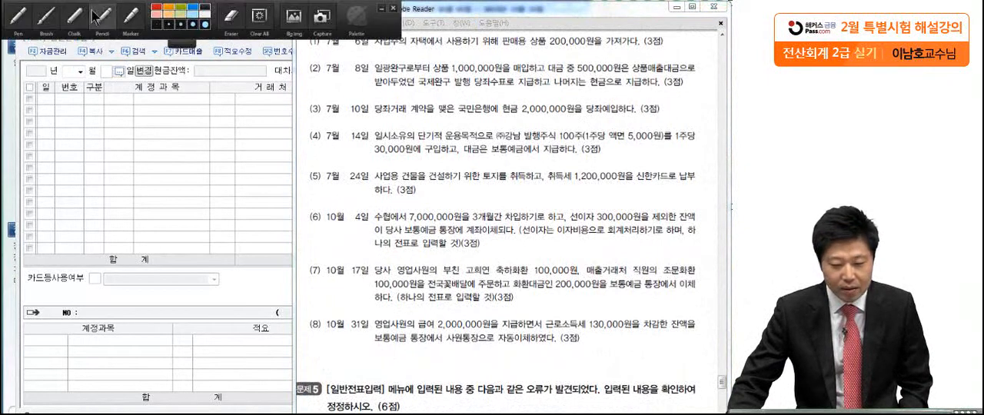
{"action": "left_click", "coordinate": [20, 18]}
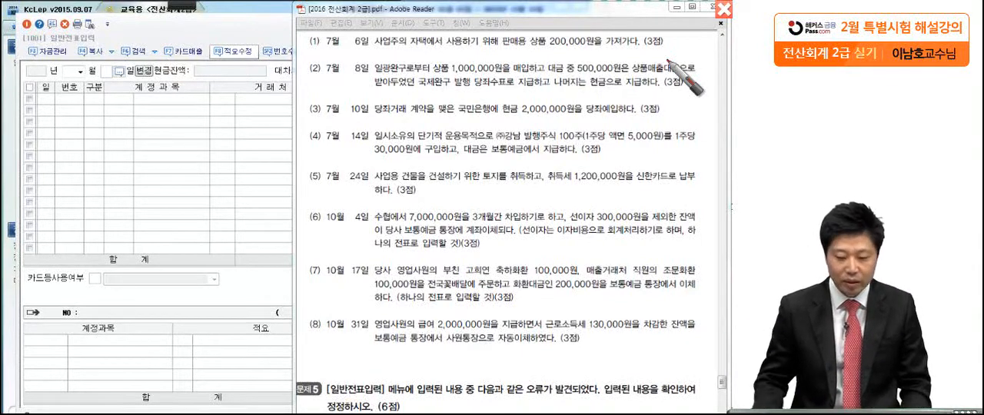
{"action": "key", "text": "Escape"}
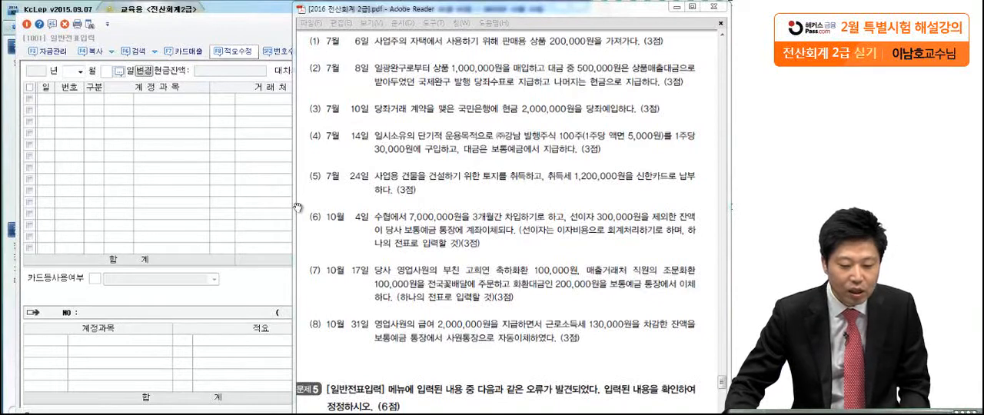
Start the July 6 voucher in 일반전표입력 with a credit to 상품 (0146) of 200,000 and no counterparty
{"action": "left_click", "coordinate": [80, 71]}
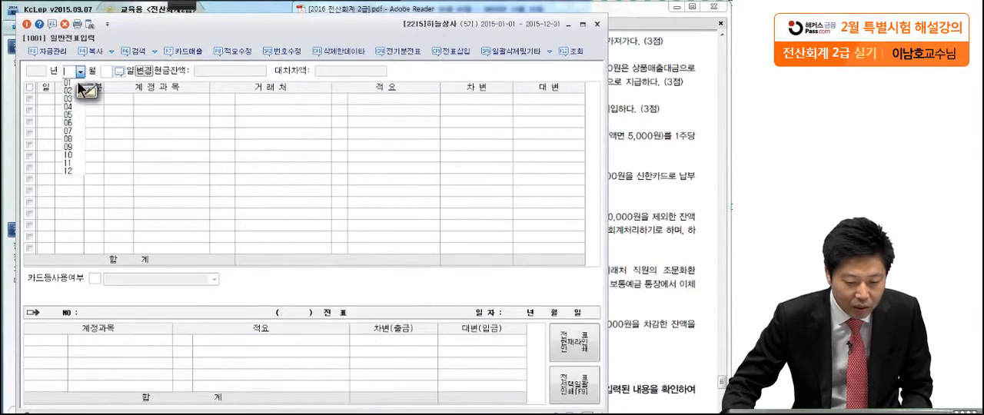
{"action": "left_click", "coordinate": [76, 131]}
{"action": "type", "text": "6"}
{"action": "key", "text": "Return"}
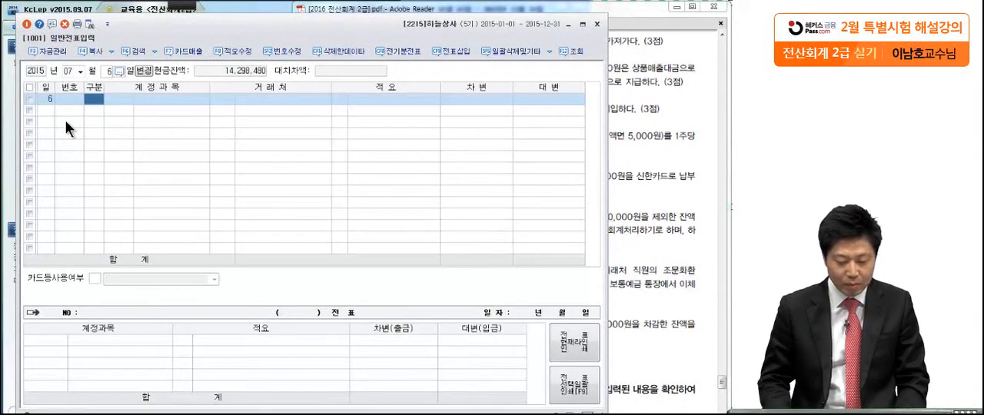
{"action": "type", "text": "4"}
{"action": "key", "text": "Return"}
{"action": "type", "text": "상품"}
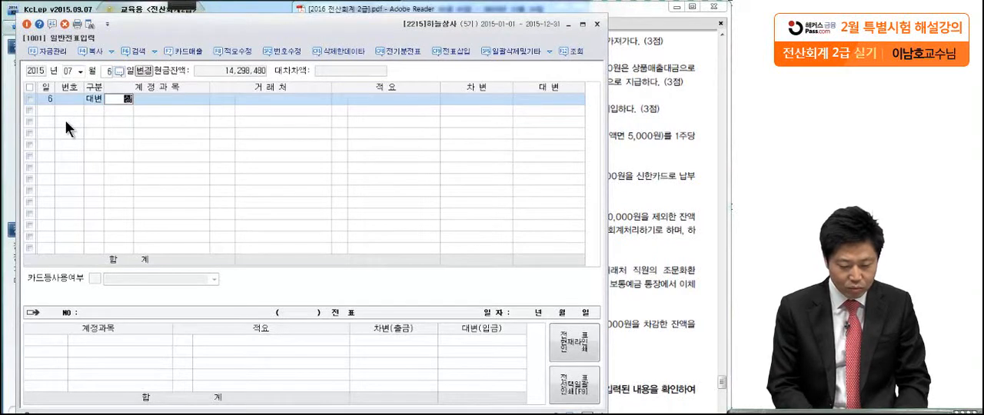
{"action": "key", "text": "Return"}
{"action": "key", "text": "Return"}
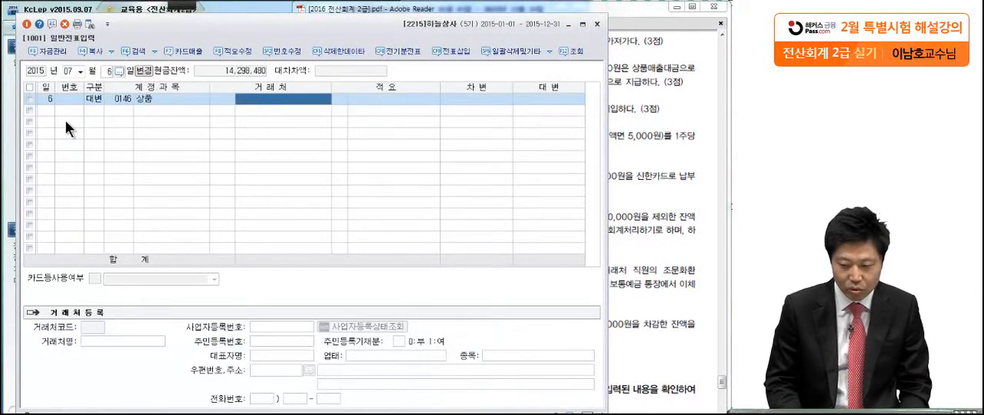
{"action": "key", "text": "Return"}
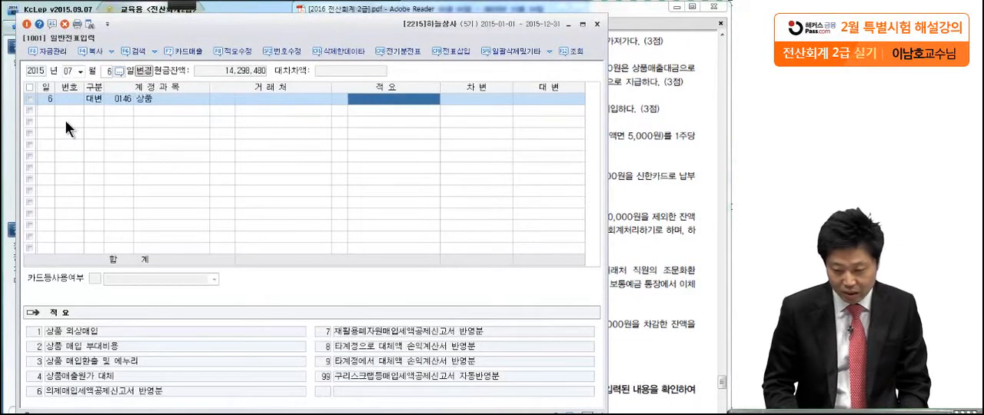
{"action": "key", "text": "Return"}
{"action": "type", "text": "20"}
{"action": "type", "text": "0,000"}
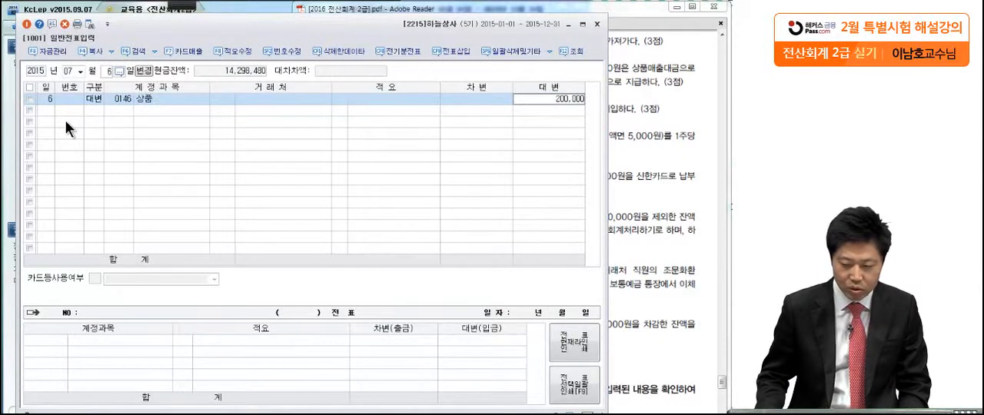
{"action": "key", "text": "Return"}
Complete the July 6 voucher with a debit to 인출금 (0338) of 200,000
{"action": "type", "text": "3"}
{"action": "key", "text": "Return"}
{"action": "type", "text": "인출금"}
{"action": "key", "text": "Return"}
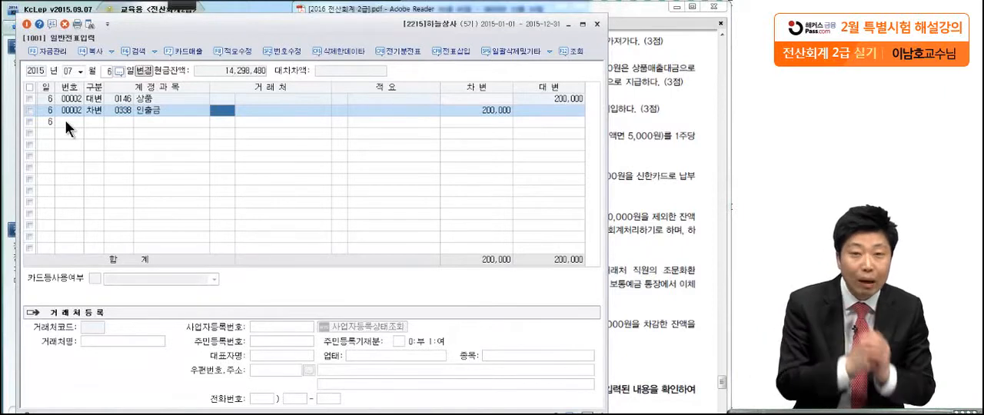
{"action": "left_click", "coordinate": [483, 113]}
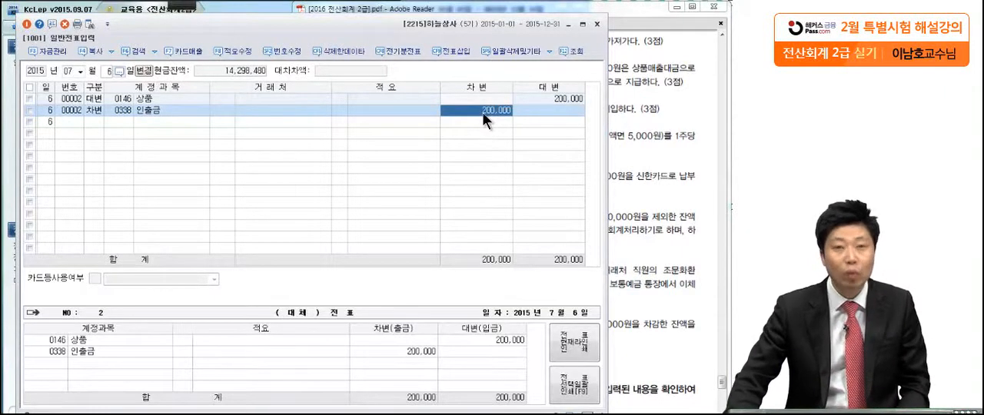
Examine transaction (2) of July 8 in the exam PDF, marking the 국제완구 cheque, the purchase amount and the cash portion
{"action": "left_click", "coordinate": [677, 135]}
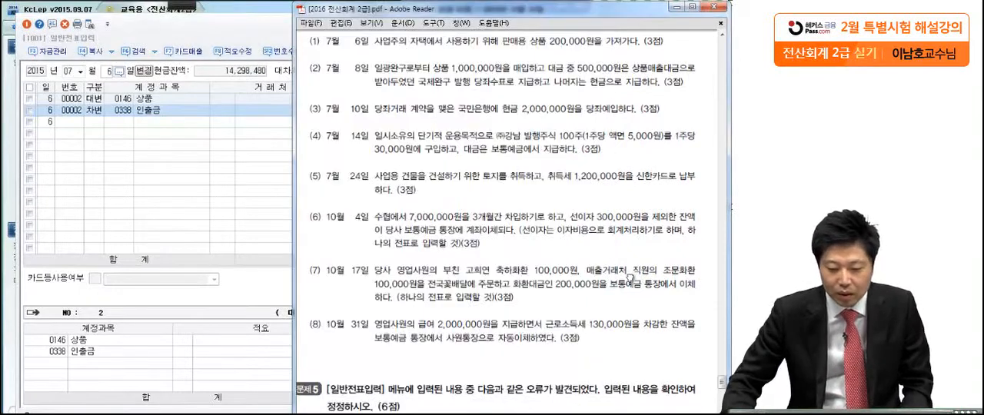
{"action": "scroll", "coordinate": [630, 277], "scroll_direction": "down", "scroll_amount": 1}
{"action": "left_click", "coordinate": [183, 6]}
{"action": "left_click", "coordinate": [20, 24]}
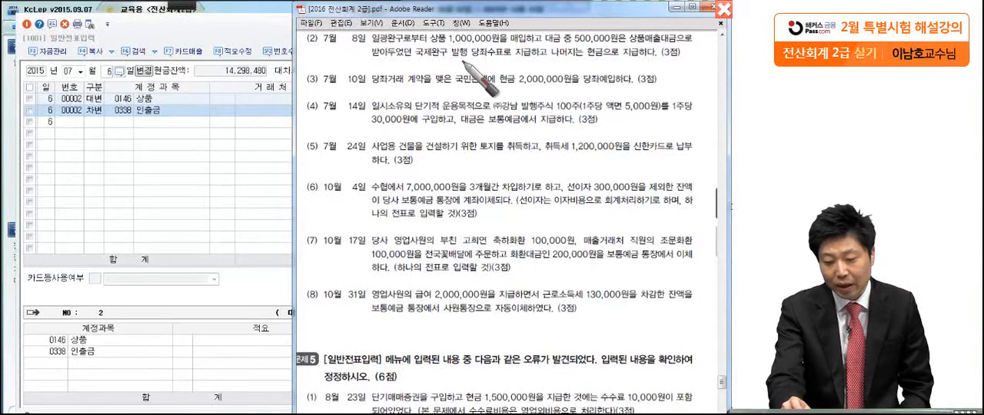
{"action": "left_click", "coordinate": [510, 59]}
{"action": "left_click", "coordinate": [612, 63]}
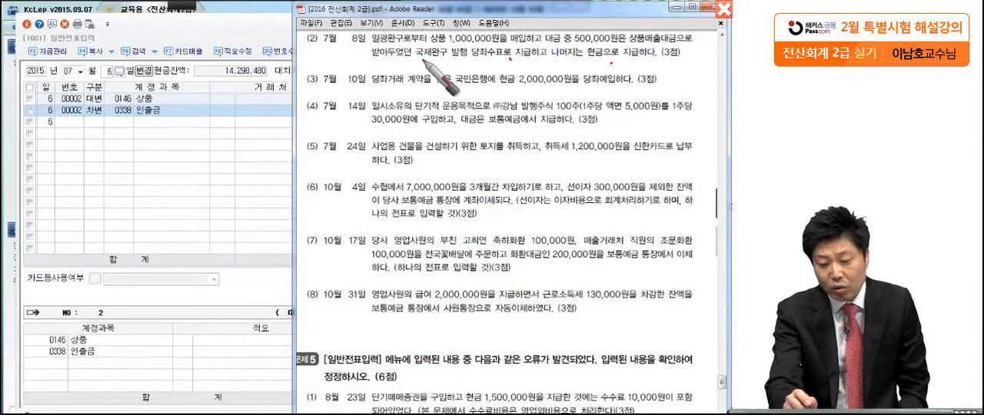
{"action": "left_click_drag", "start_coordinate": [420, 59], "coordinate": [515, 59]}
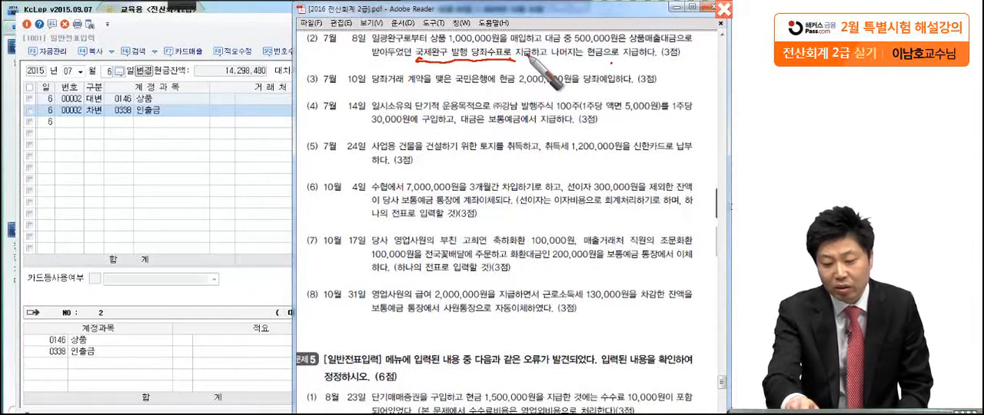
{"action": "left_click", "coordinate": [579, 47]}
{"action": "left_click_drag", "start_coordinate": [489, 61], "coordinate": [485, 71]}
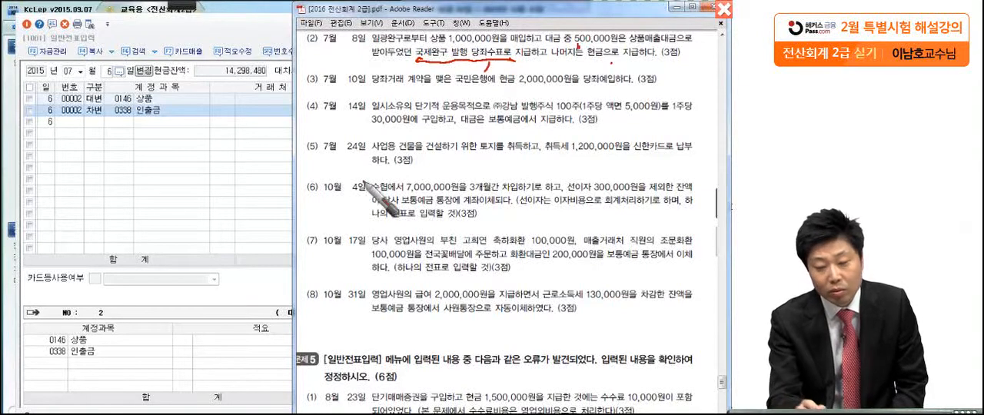
{"action": "left_click", "coordinate": [553, 60]}
{"action": "left_click", "coordinate": [464, 41]}
{"action": "left_click_drag", "start_coordinate": [586, 60], "coordinate": [616, 64]}
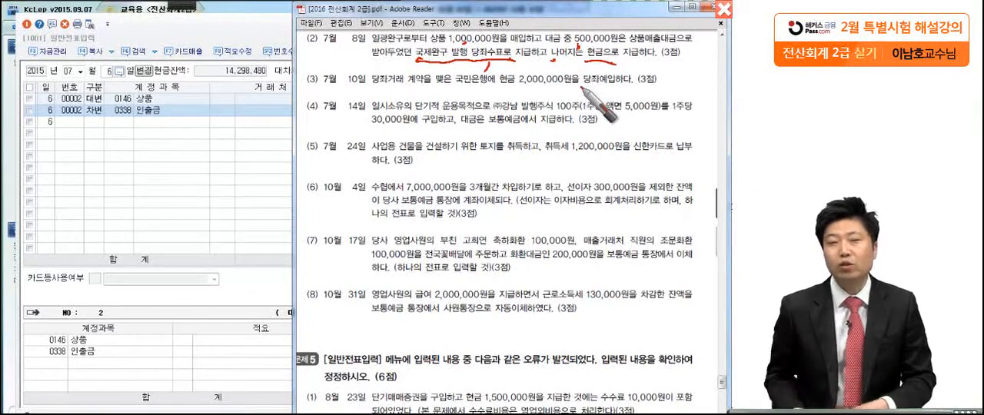
{"action": "key", "text": "Escape"}
Start the July 8 voucher with a credit to 현금 (0101) of 1,000,000
{"action": "left_click", "coordinate": [106, 71]}
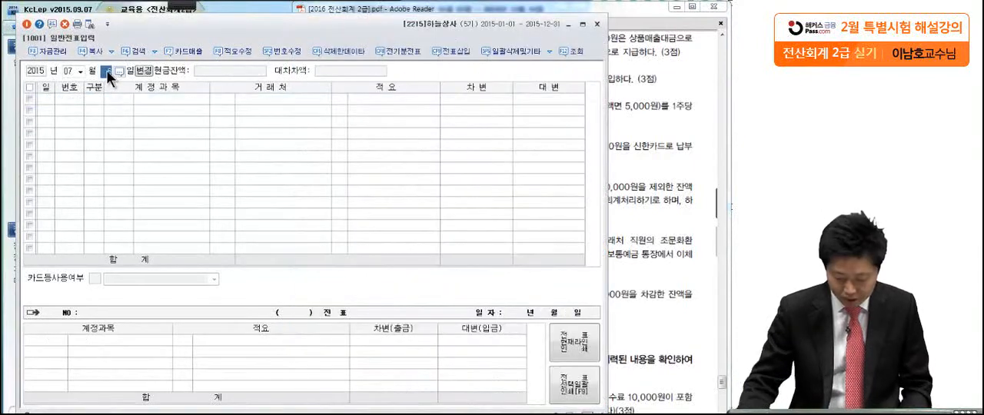
{"action": "type", "text": "8"}
{"action": "key", "text": "Return"}
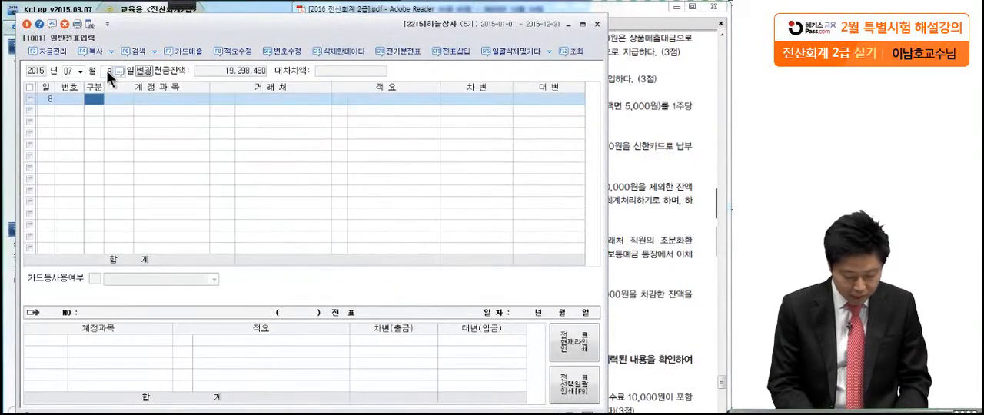
{"action": "type", "text": "4"}
{"action": "key", "text": "Return"}
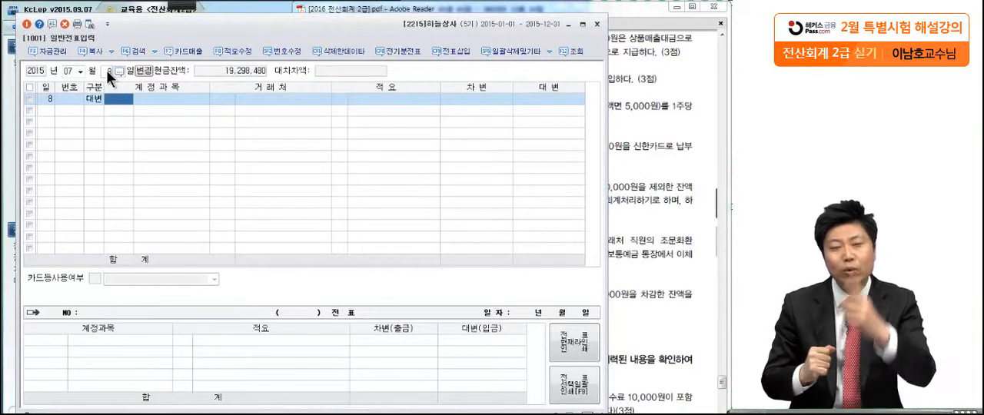
{"action": "type", "text": "101"}
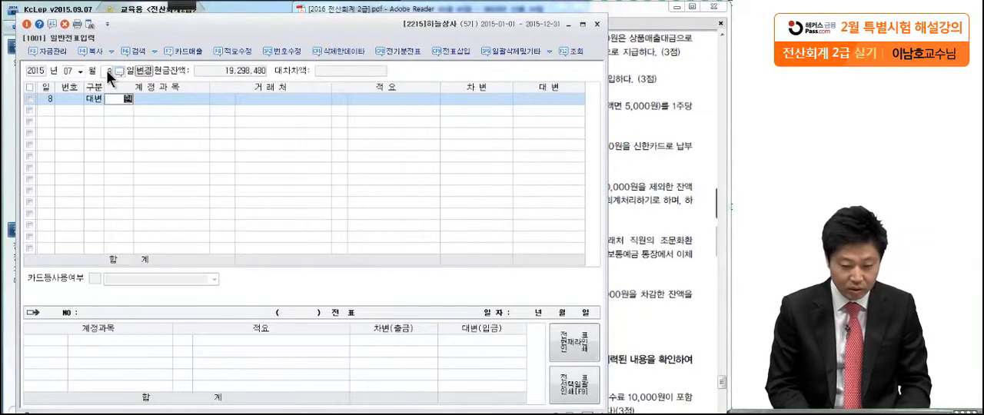
{"action": "key", "text": "Return"}
{"action": "key", "text": "Return"}
{"action": "key", "text": "Return"}
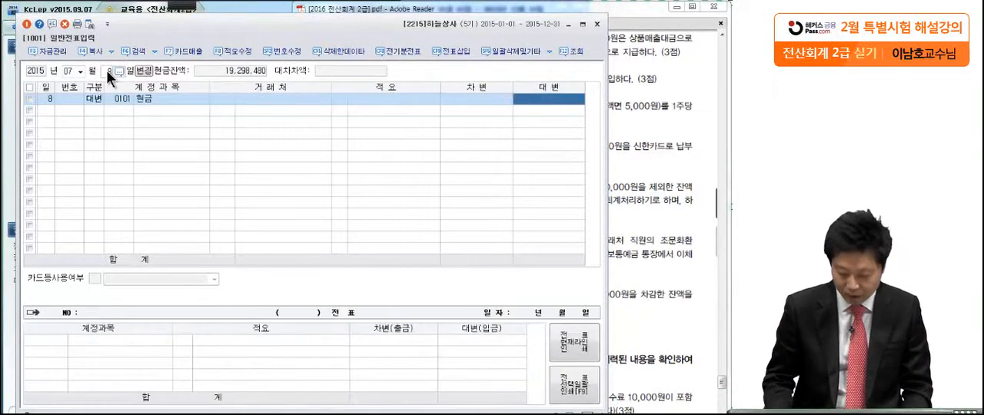
{"action": "type", "text": "1,000,000"}
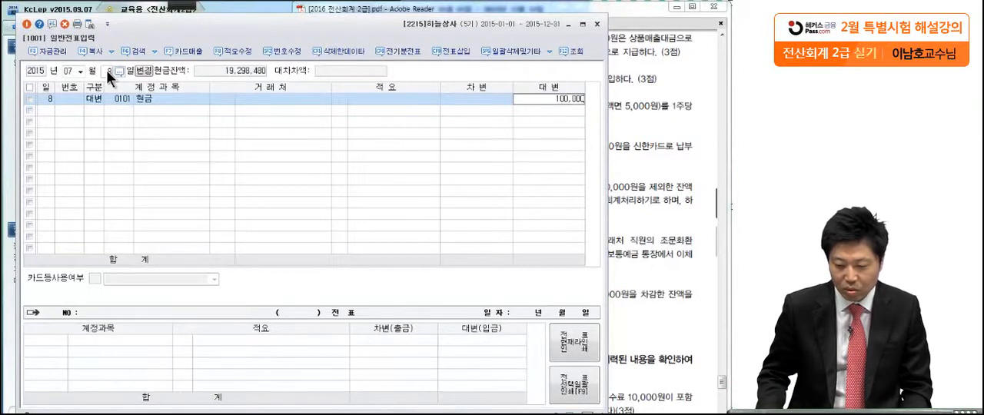
{"action": "key", "text": "Return"}
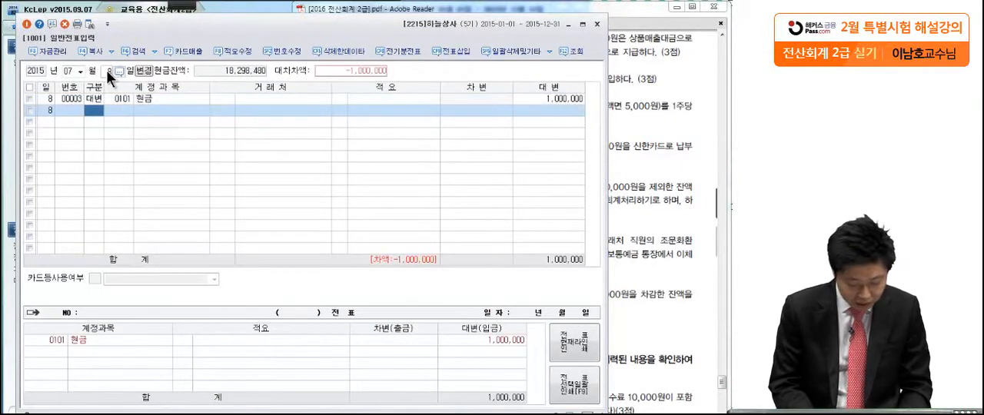
Complete the July 8 voucher with a debit to 상품 (0146) of 1,000,000
{"action": "type", "text": "3"}
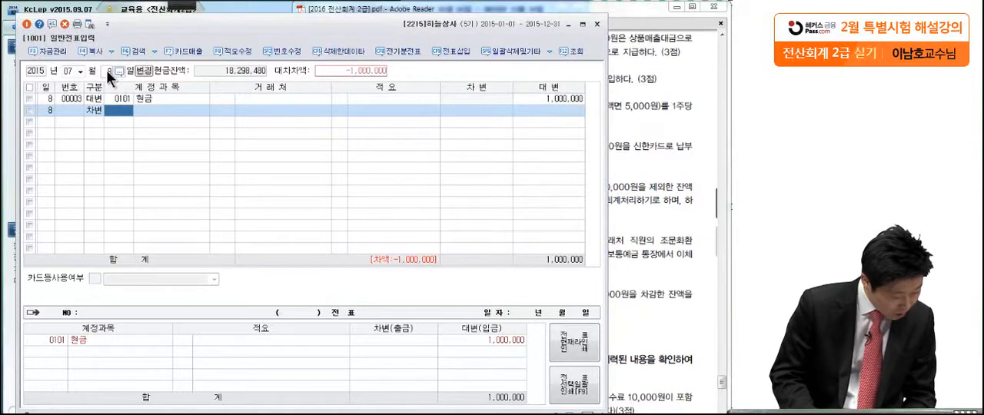
{"action": "type", "text": "146"}
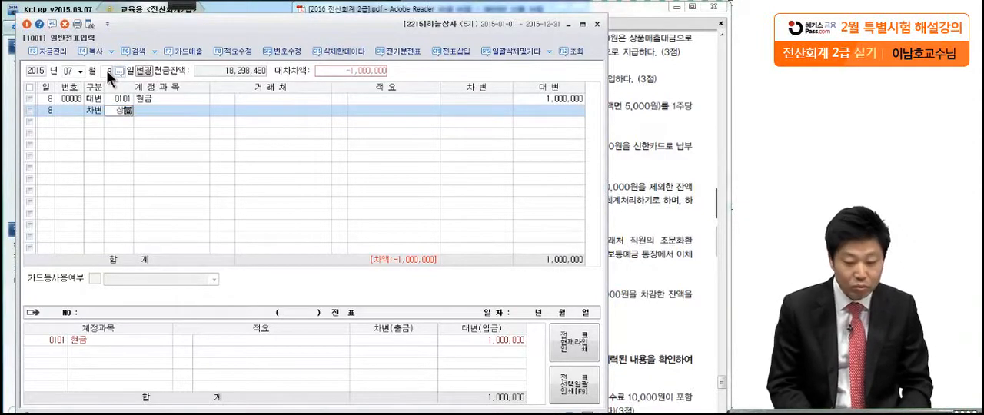
{"action": "key", "text": "Return"}
{"action": "key", "text": "Return"}
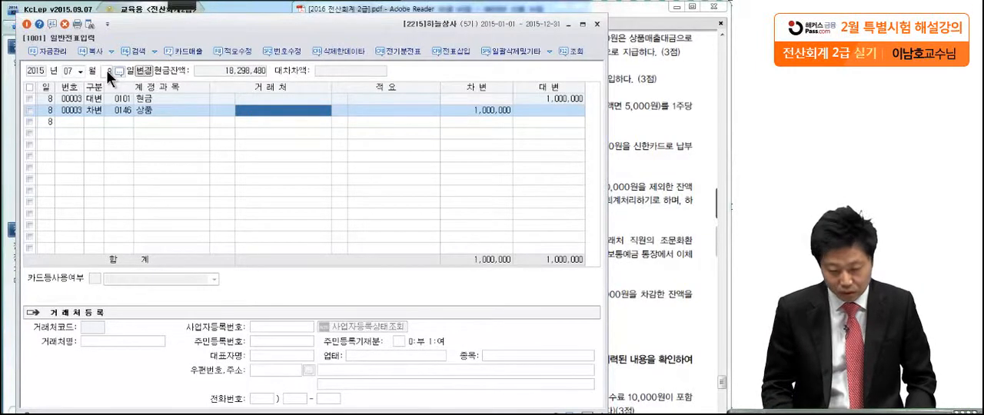
Examine transaction (3) of July 10 in the exam PDF, marking the cash amount deposited
{"action": "left_click", "coordinate": [631, 132]}
{"action": "left_click_drag", "start_coordinate": [557, 251], "coordinate": [553, 220]}
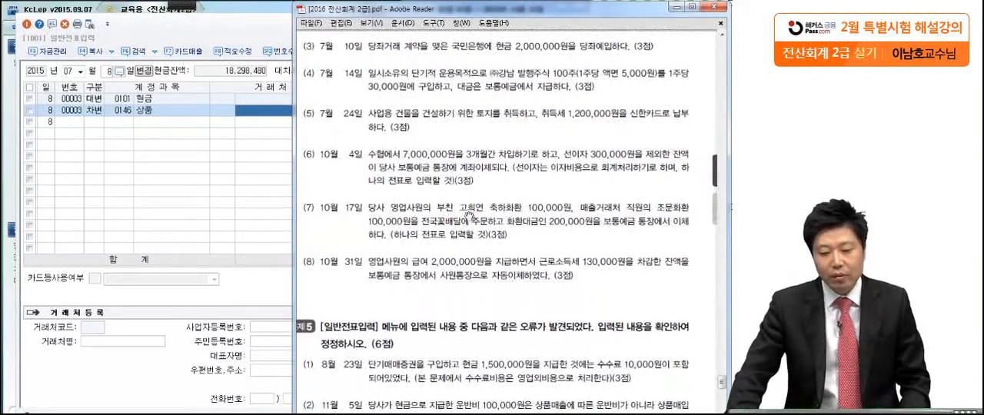
{"action": "left_click", "coordinate": [178, 5]}
{"action": "left_click", "coordinate": [20, 19]}
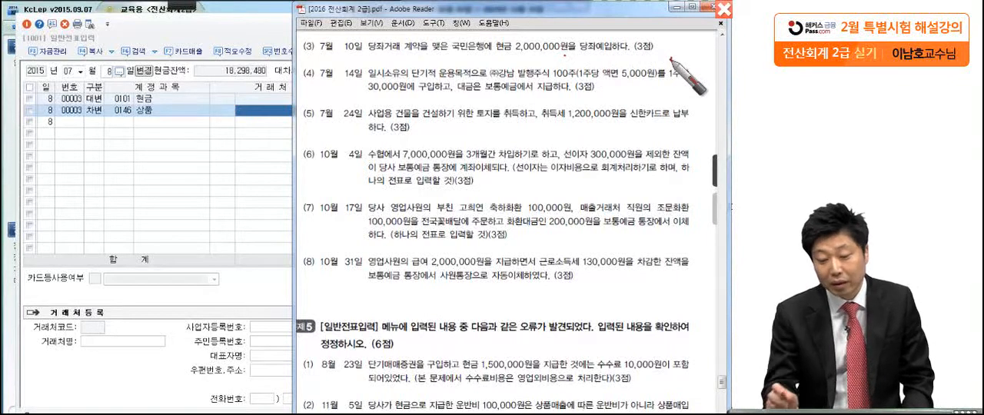
{"action": "left_click", "coordinate": [672, 58]}
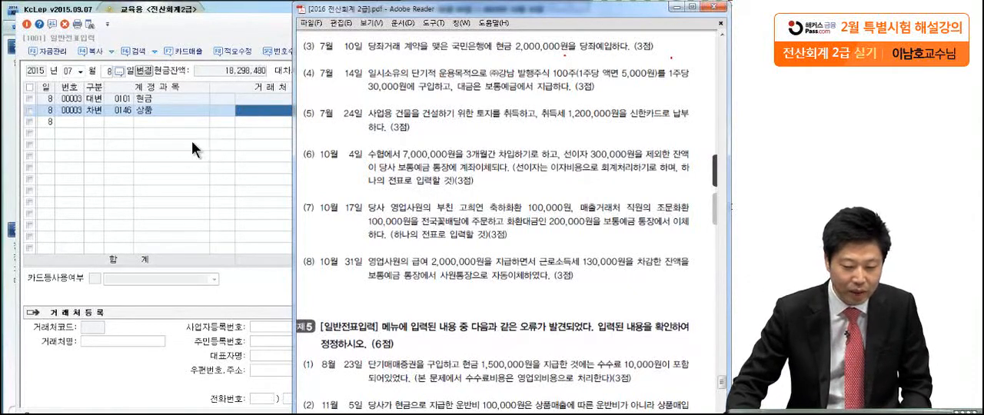
Start the July 10 voucher with a credit to 현금 (0101) of 2,000,000
{"action": "left_click", "coordinate": [100, 74]}
{"action": "type", "text": "10"}
{"action": "key", "text": "Return"}
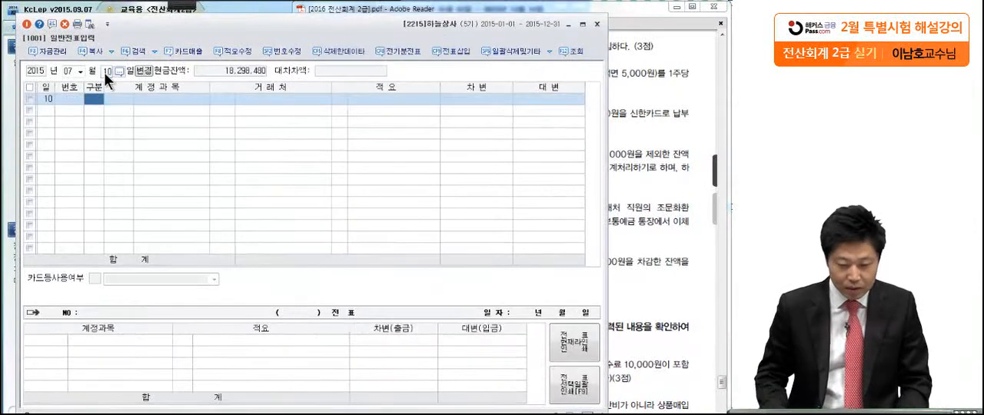
{"action": "type", "text": "4"}
{"action": "key", "text": "Return"}
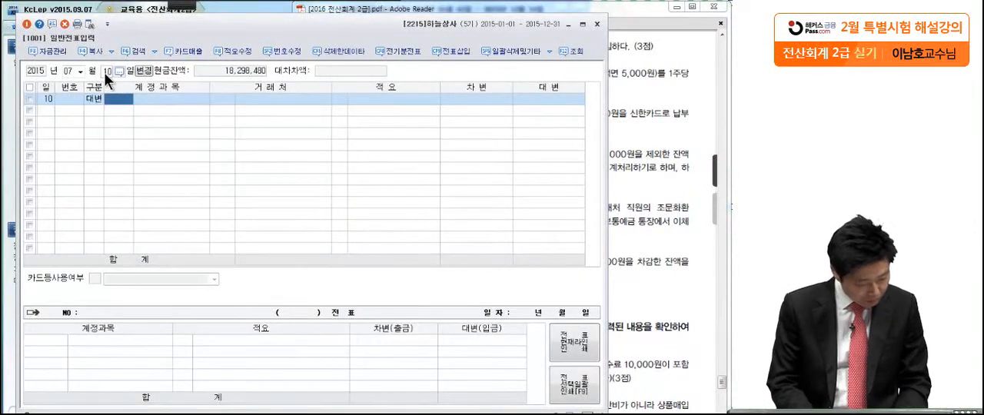
{"action": "type", "text": "101"}
{"action": "key", "text": "Return"}
{"action": "key", "text": "Return"}
{"action": "key", "text": "Return"}
{"action": "type", "text": "2,000,0"}
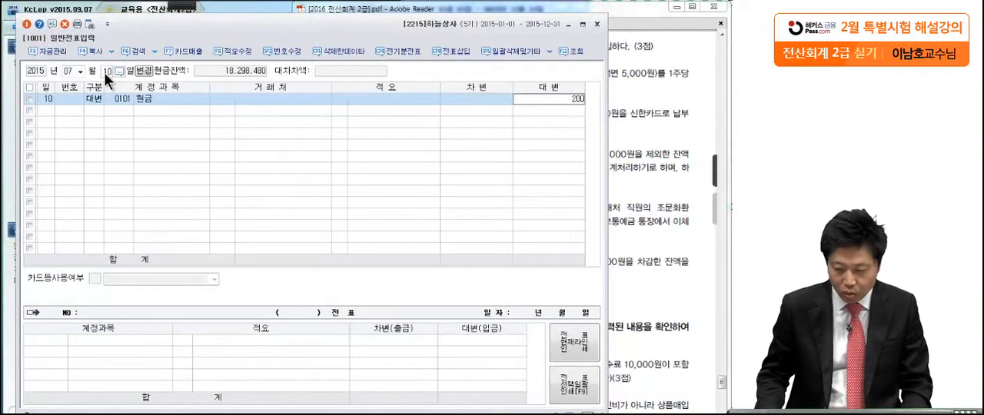
{"action": "type", "text": "00"}
{"action": "key", "text": "Return"}
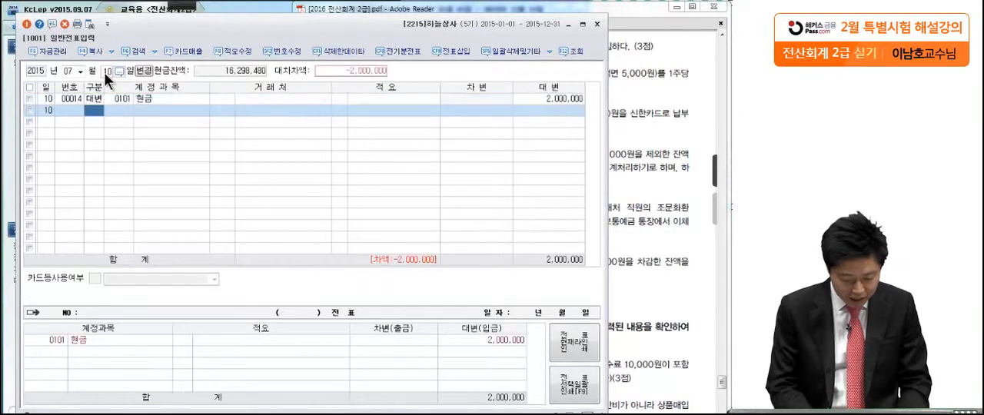
Complete the July 10 voucher with a debit to 당좌예금 (0102) of 2,000,000 and return to the exam PDF
{"action": "type", "text": "3"}
{"action": "type", "text": "당"}
{"action": "type", "text": "좌예"}
{"action": "key", "text": "BackSpace"}
{"action": "key", "text": "BackSpace"}
{"action": "key", "text": "BackSpace"}
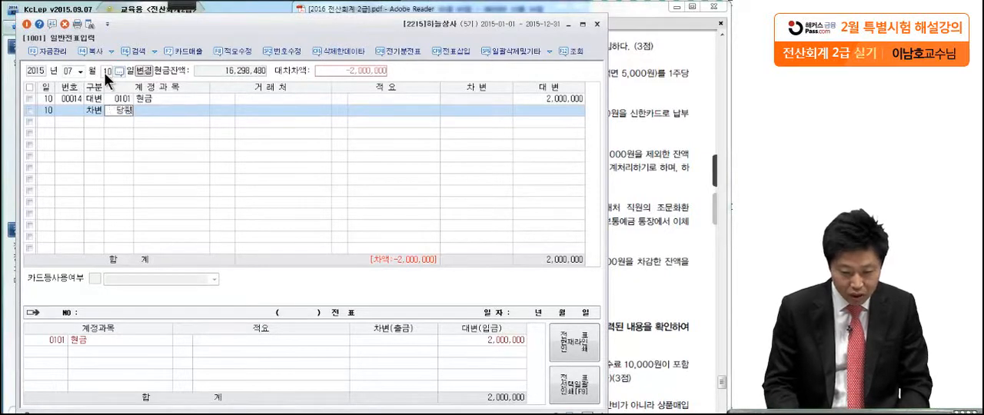
{"action": "type", "text": "좌예"}
{"action": "key", "text": "Return"}
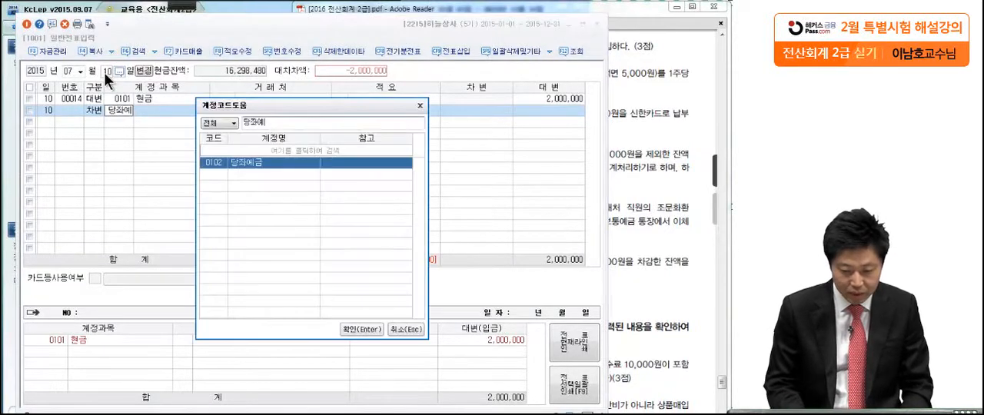
{"action": "key", "text": "Return"}
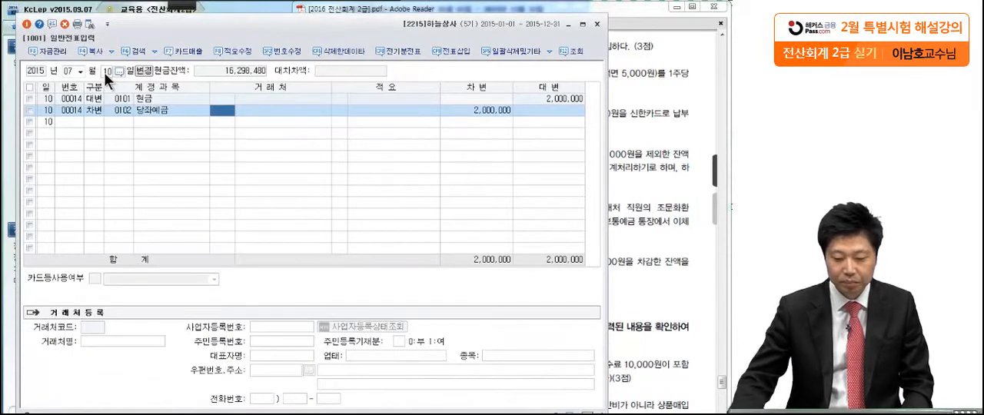
{"action": "left_click", "coordinate": [640, 103]}
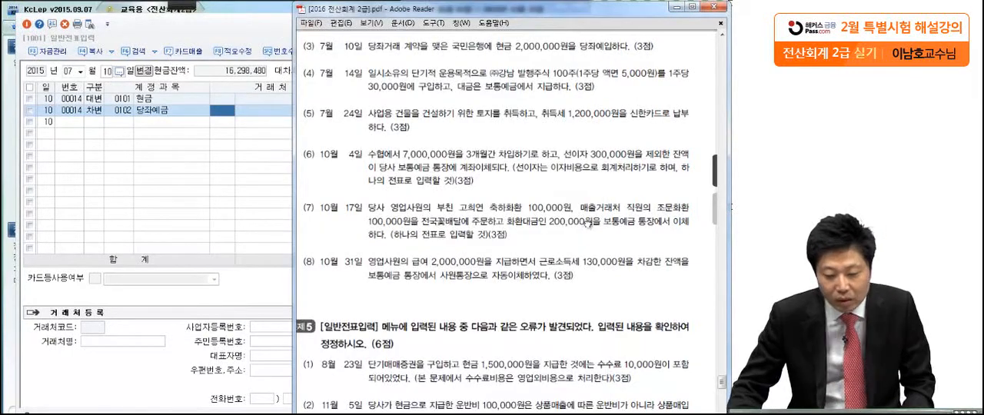
Examine transaction (4) of July 14 in the exam PDF, marking the share quantity, par value, purchase price and payment account
{"action": "scroll", "coordinate": [586, 206], "scroll_direction": "down", "scroll_amount": 1}
{"action": "scroll", "coordinate": [586, 206], "scroll_direction": "down", "scroll_amount": 1}
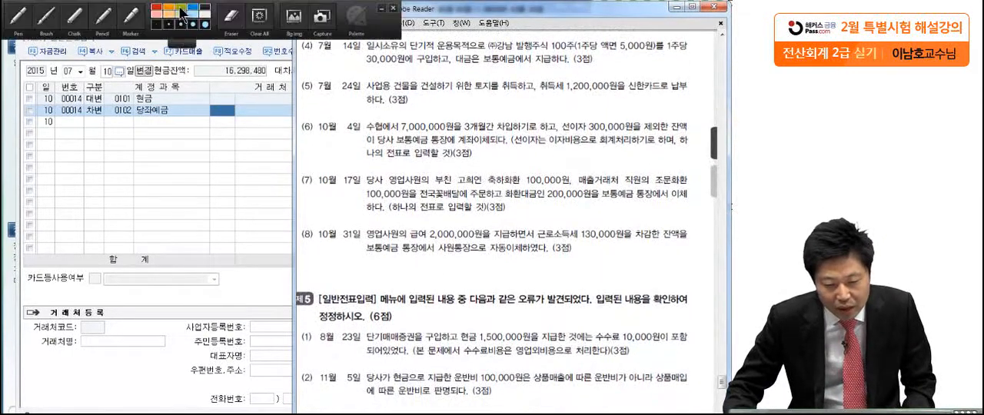
{"action": "left_click", "coordinate": [46, 30]}
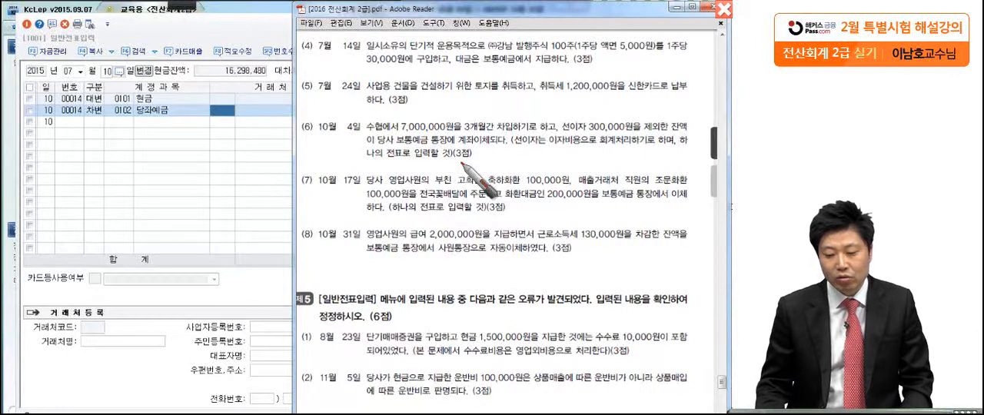
{"action": "left_click", "coordinate": [569, 53]}
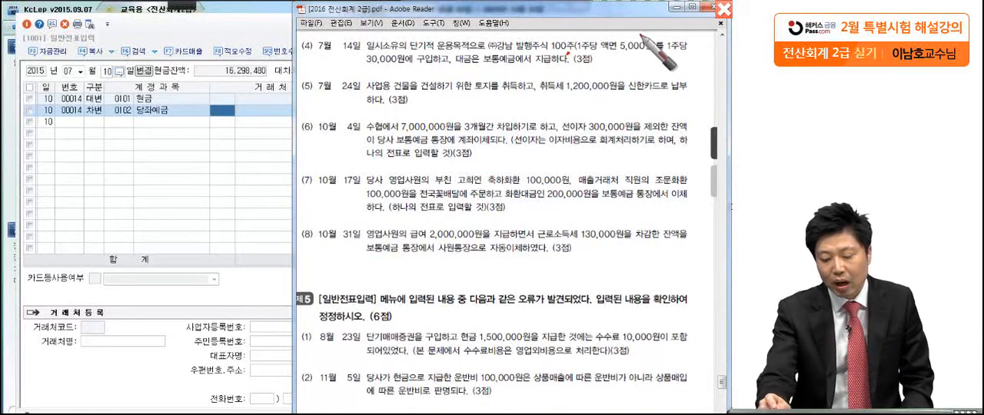
{"action": "left_click", "coordinate": [641, 56]}
{"action": "left_click", "coordinate": [675, 56]}
{"action": "left_click_drag", "start_coordinate": [366, 74], "coordinate": [442, 73]}
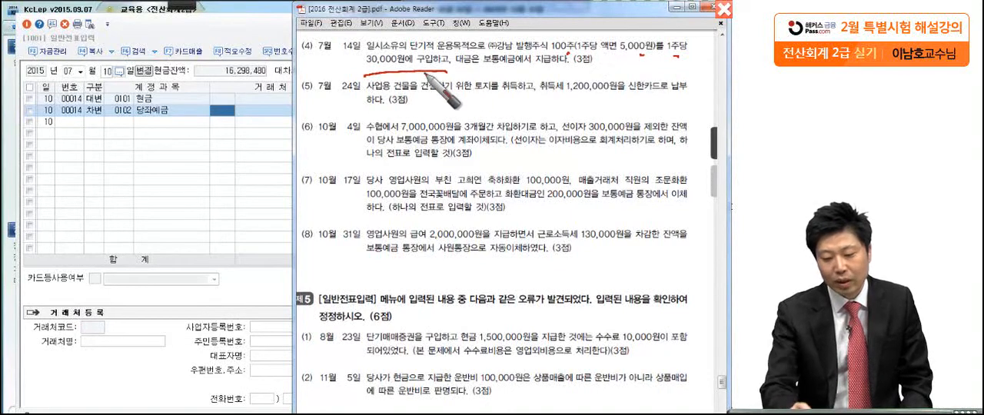
{"action": "left_click_drag", "start_coordinate": [597, 62], "coordinate": [656, 55]}
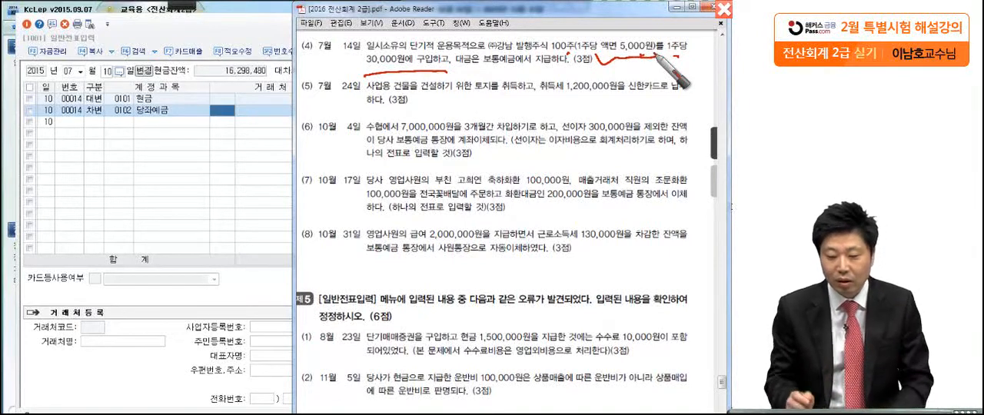
{"action": "left_click_drag", "start_coordinate": [363, 75], "coordinate": [350, 119]}
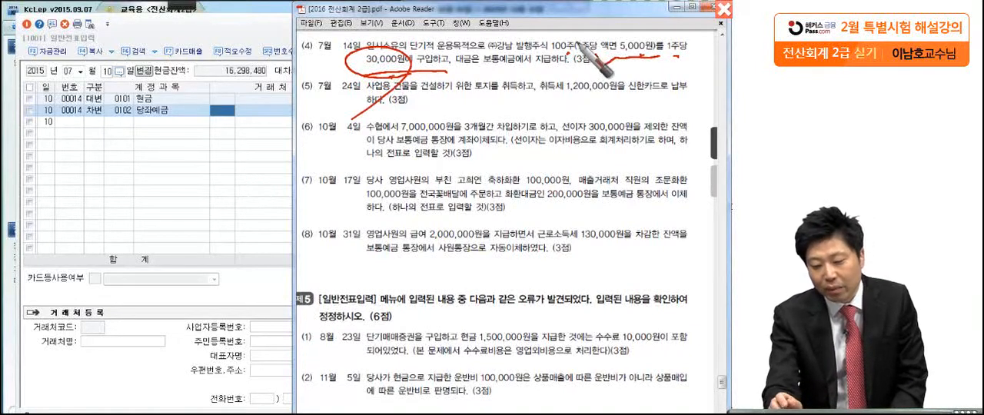
{"action": "left_click_drag", "start_coordinate": [578, 45], "coordinate": [566, 56]}
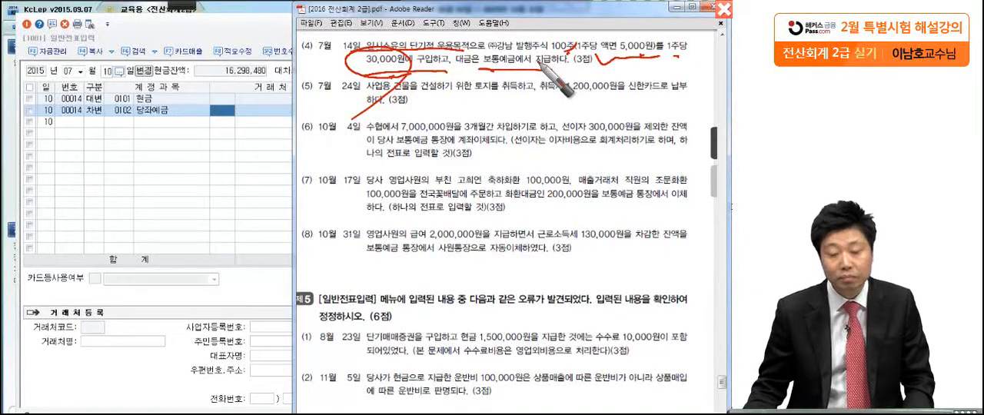
{"action": "key", "text": "Escape"}
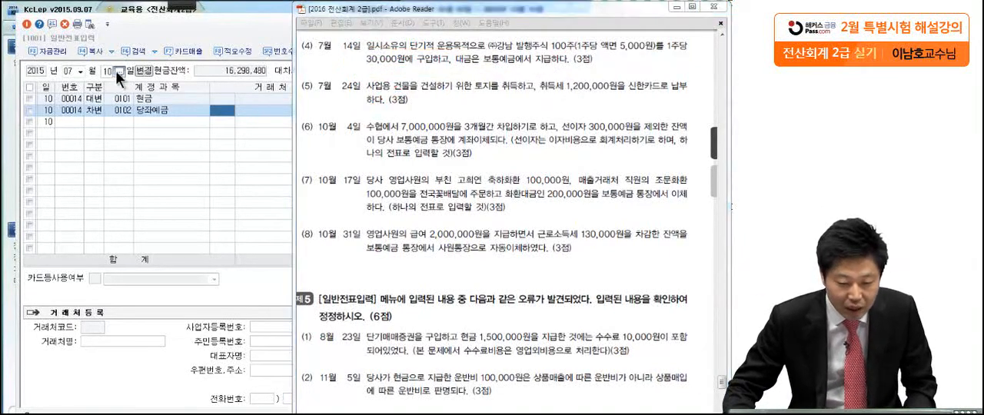
Start the July 14 voucher with a debit to 단기매매증권 (0107) of 3,000,000
{"action": "left_click", "coordinate": [106, 70]}
{"action": "type", "text": "14"}
{"action": "key", "text": "Return"}
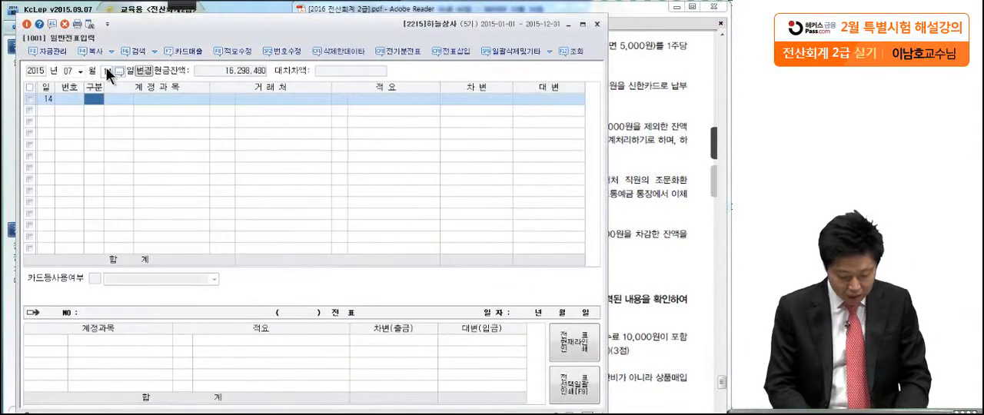
{"action": "type", "text": "3"}
{"action": "key", "text": "Return"}
{"action": "type", "text": "단기매"}
{"action": "key", "text": "Return"}
{"action": "key", "text": "Return"}
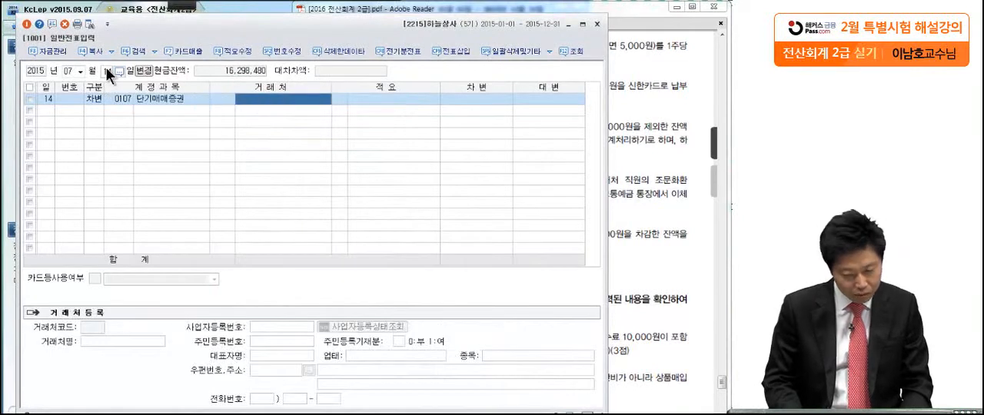
{"action": "key", "text": "Return"}
{"action": "key", "text": "Return"}
{"action": "type", "text": "3,000,00"}
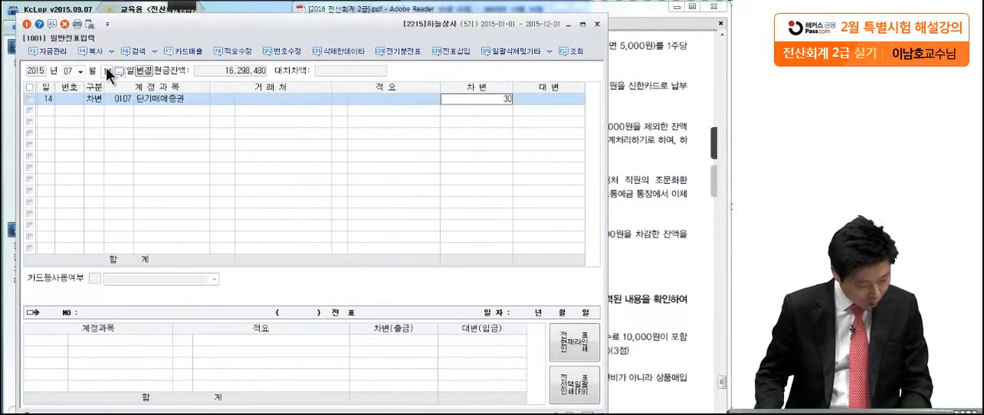
{"action": "type", "text": "0"}
{"action": "key", "text": "Return"}
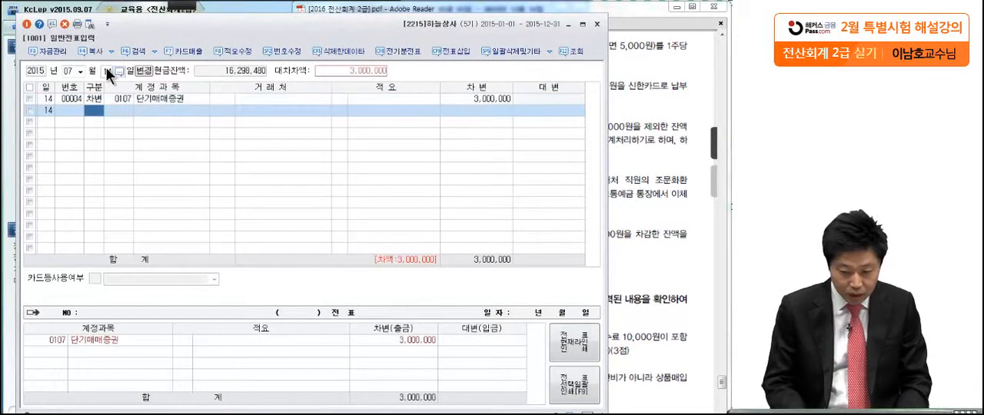
Complete the July 14 voucher with a credit to 보통예금 (0103) of 3,000,000
{"action": "type", "text": "4"}
{"action": "key", "text": "Return"}
{"action": "type", "text": "보"}
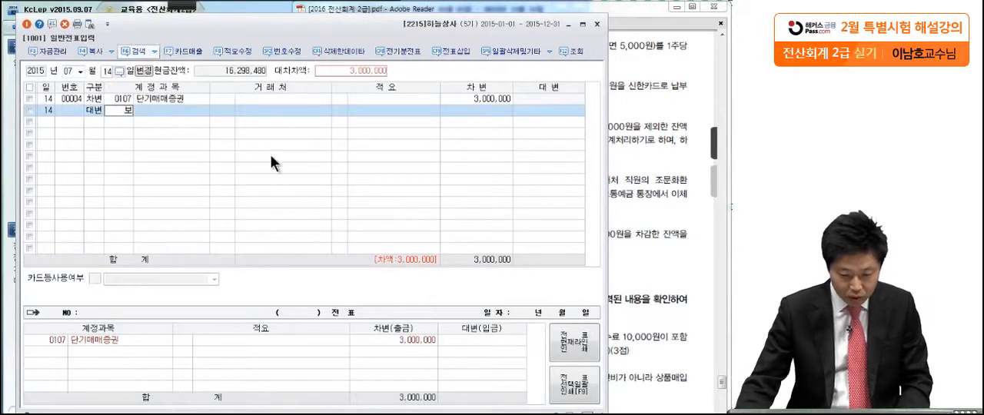
{"action": "key", "text": "Return"}
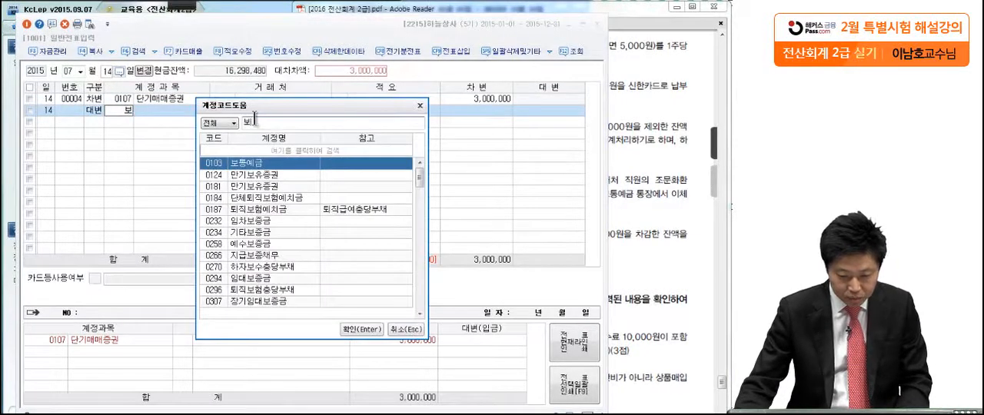
{"action": "type", "text": "통"}
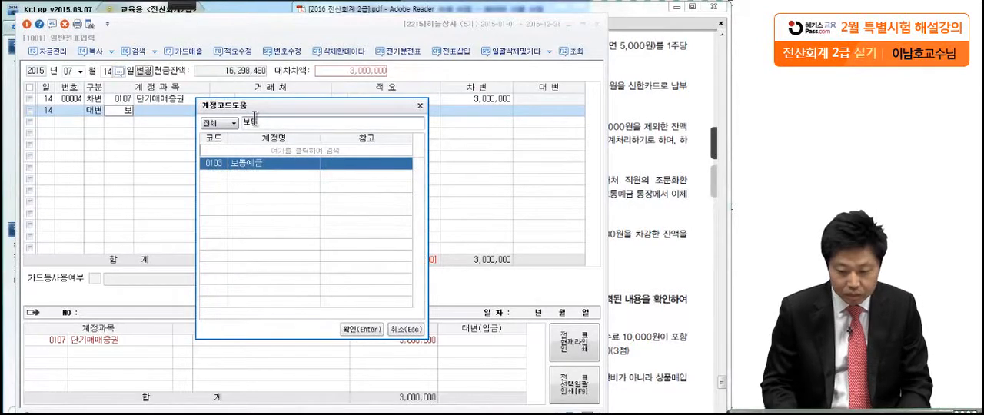
{"action": "key", "text": "Return"}
{"action": "left_click", "coordinate": [200, 109]}
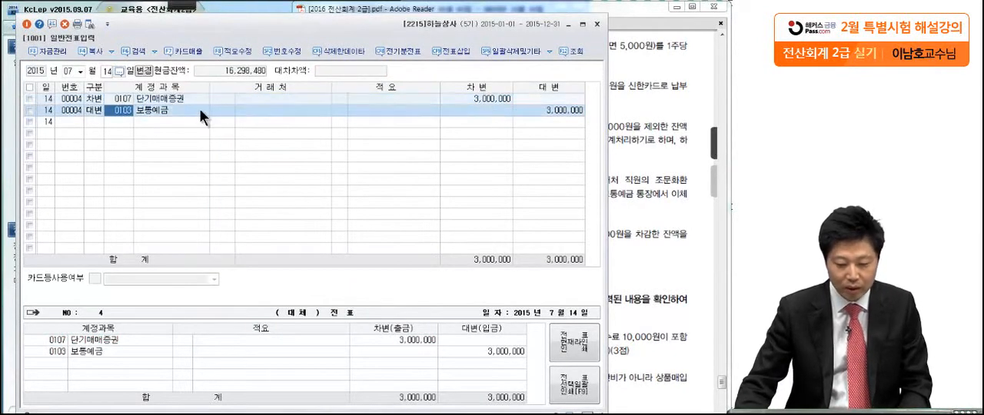
Examine transaction (5) of July 24 in the exam PDF, marking the land, the acquisition tax and the card payment
{"action": "left_click", "coordinate": [624, 111]}
{"action": "scroll", "coordinate": [556, 208], "scroll_direction": "down", "scroll_amount": 1}
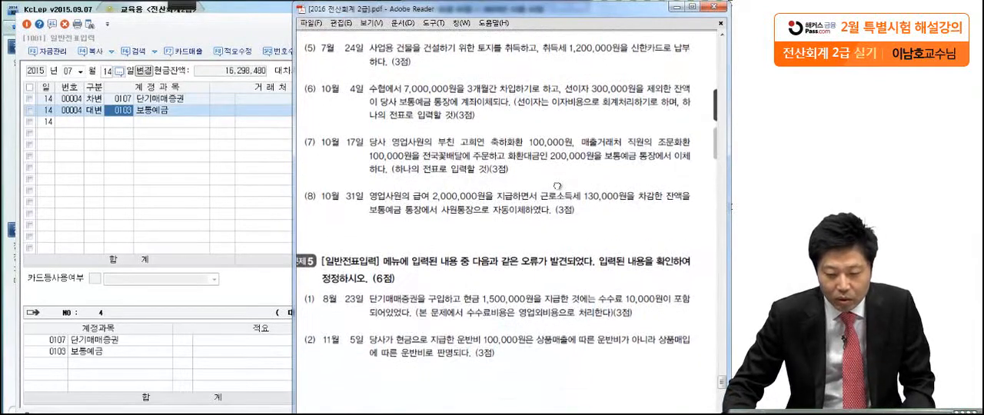
{"action": "left_click", "coordinate": [181, 6]}
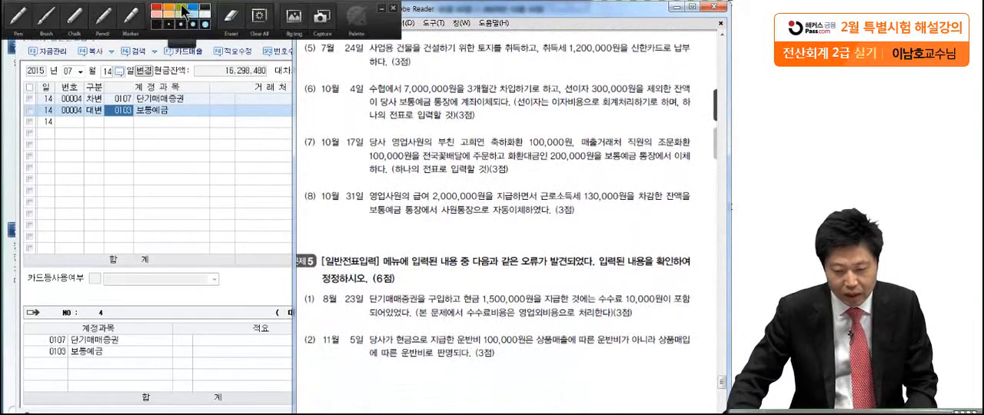
{"action": "left_click", "coordinate": [27, 23]}
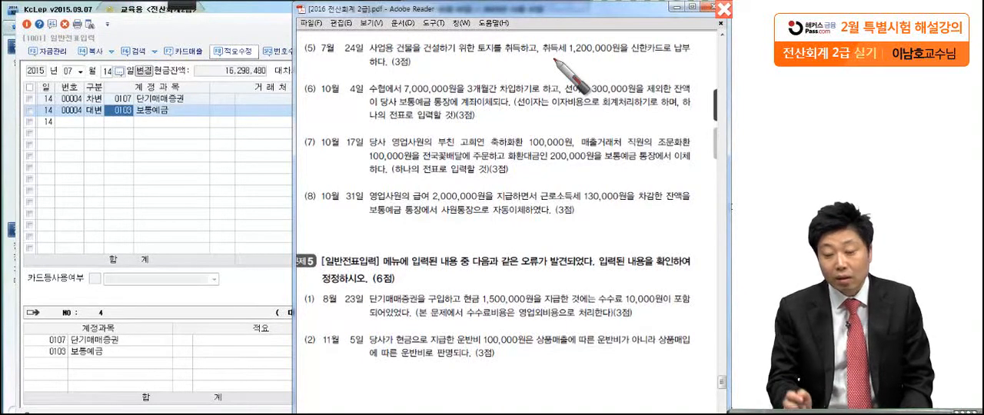
{"action": "left_click_drag", "start_coordinate": [541, 63], "coordinate": [618, 55]}
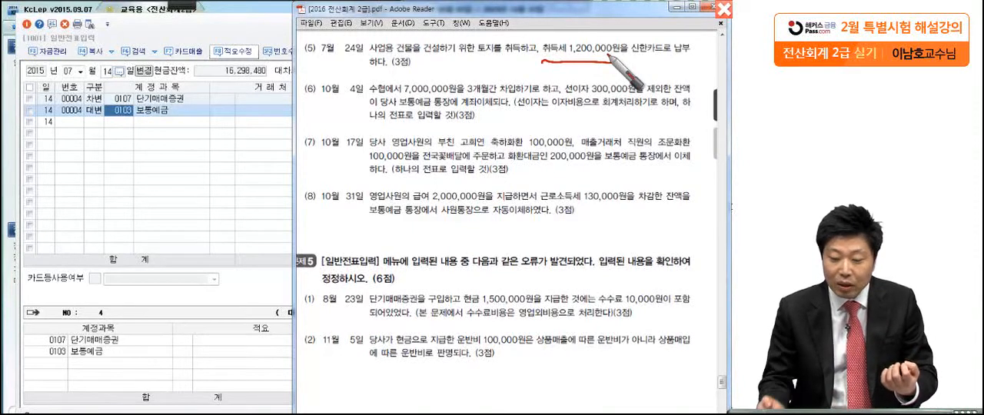
{"action": "mouse_move", "coordinate": [468, 98]}
{"action": "left_mouse_down"}
{"action": "mouse_move", "coordinate": [500, 86]}
{"action": "mouse_move", "coordinate": [465, 97]}
{"action": "left_mouse_up"}
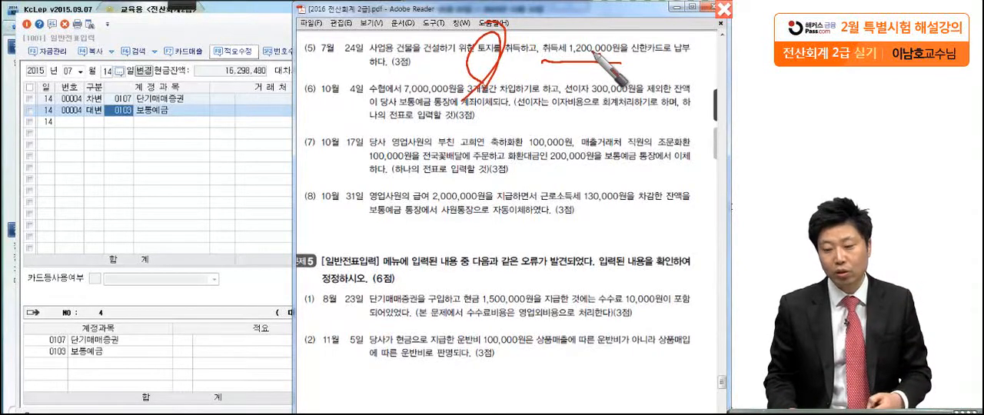
{"action": "left_click_drag", "start_coordinate": [625, 59], "coordinate": [688, 54]}
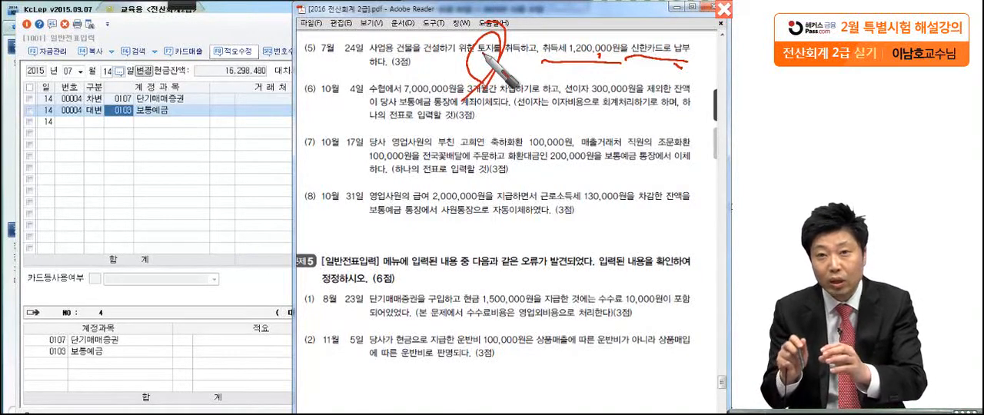
{"action": "mouse_move", "coordinate": [663, 54]}
{"action": "left_mouse_down"}
{"action": "mouse_move", "coordinate": [641, 34]}
{"action": "mouse_move", "coordinate": [650, 77]}
{"action": "left_mouse_up"}
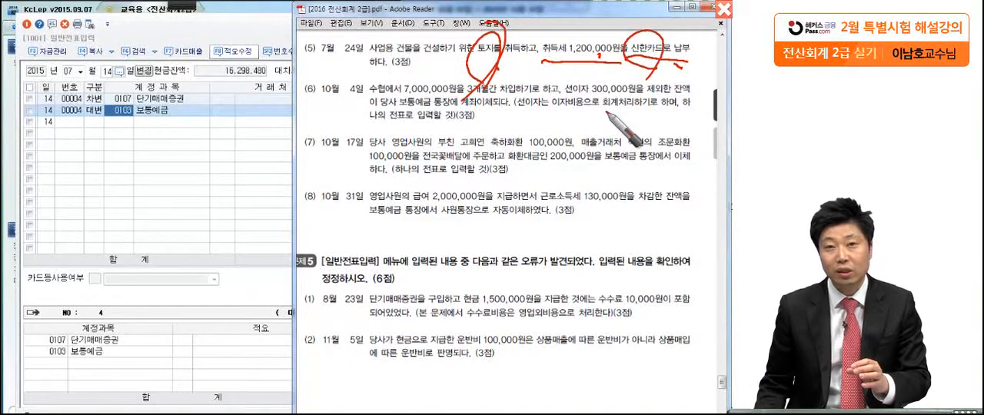
{"action": "key", "text": "Escape"}
Start the July 24 voucher with a debit to 토지 (0201) of 1,200,000
{"action": "left_click", "coordinate": [104, 70]}
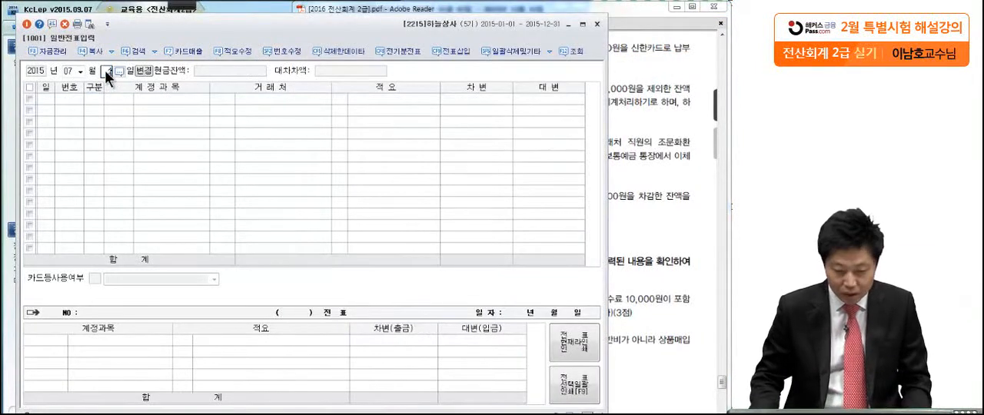
{"action": "type", "text": "24"}
{"action": "key", "text": "Return"}
{"action": "type", "text": "3"}
{"action": "key", "text": "Return"}
{"action": "type", "text": "201"}
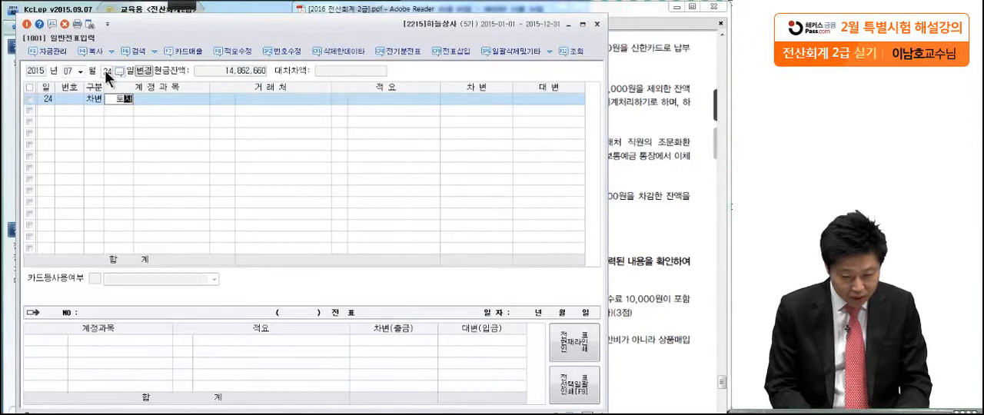
{"action": "key", "text": "Return"}
{"action": "key", "text": "Return"}
{"action": "key", "text": "Return"}
{"action": "key", "text": "Return"}
{"action": "type", "text": "1200000"}
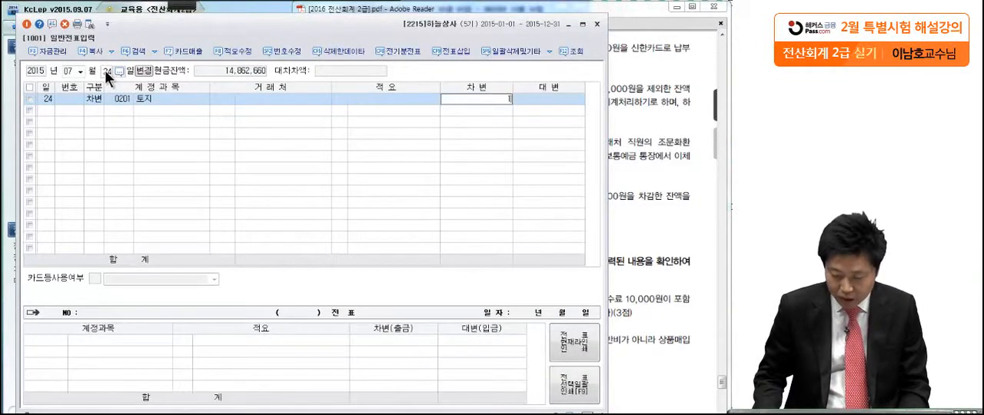
{"action": "key", "text": "Return"}
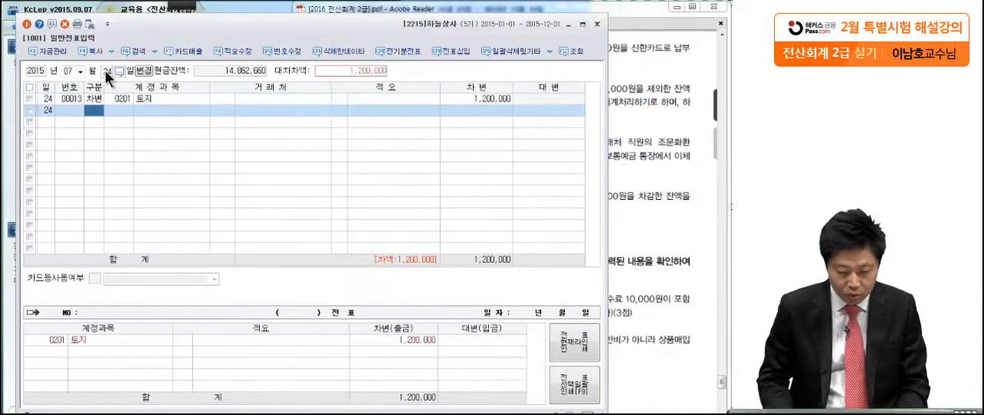
Complete the July 24 voucher with a credit to 미지급금 (0253) of 1,200,000, with 신한카드 as the 거래처
{"action": "type", "text": "4"}
{"action": "key", "text": "Return"}
{"action": "type", "text": "미지"}
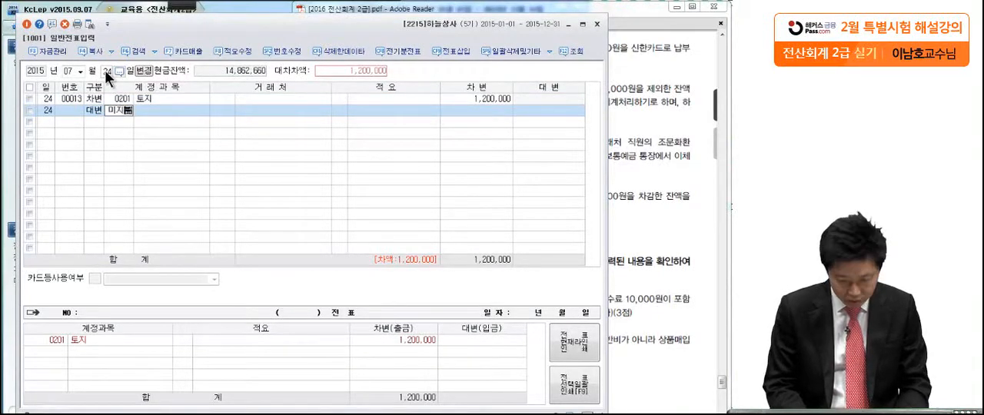
{"action": "key", "text": "Return"}
{"action": "key", "text": "Return"}
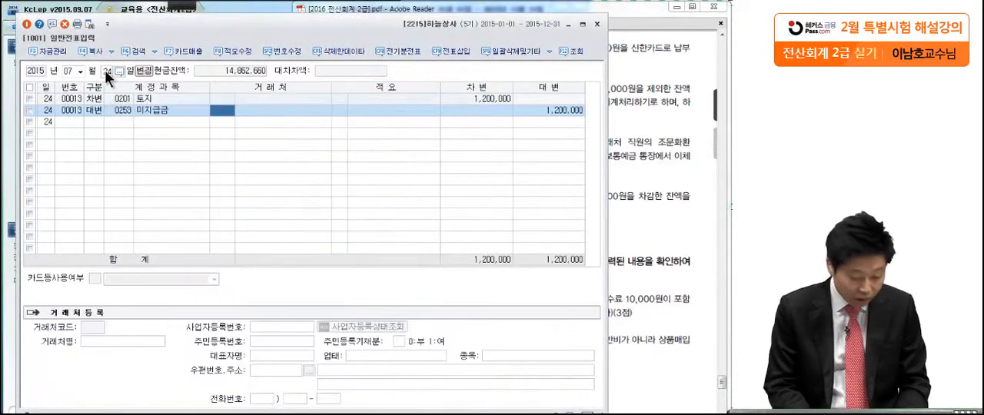
{"action": "type", "text": "카드"}
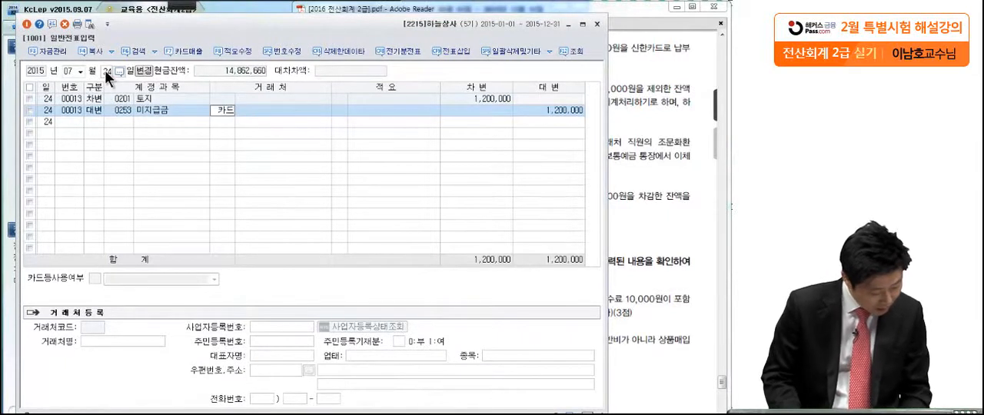
{"action": "key", "text": "Return"}
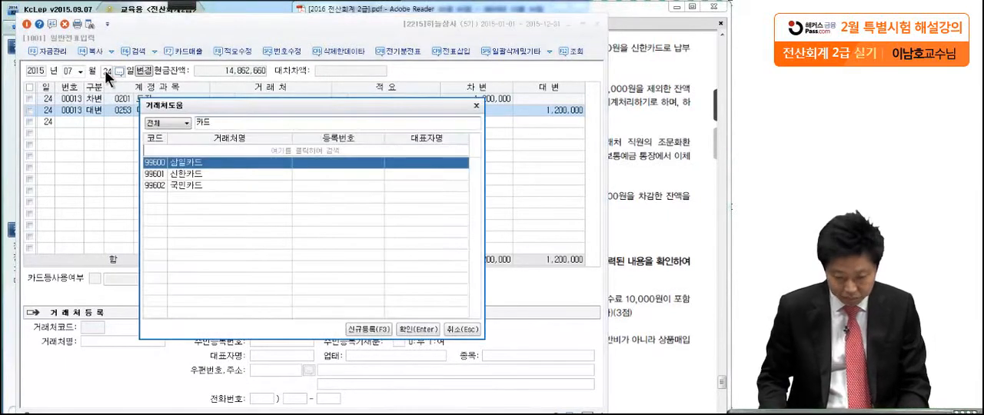
{"action": "key", "text": "Down"}
{"action": "key", "text": "Return"}
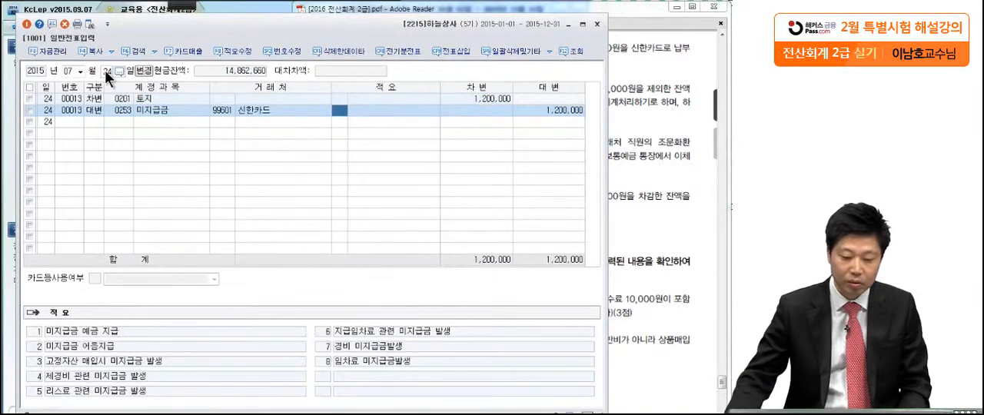
Examine transaction (6) of October 4 in the exam PDF, marking the 선이자 300,000, the question number and the 이자비용 treatment
{"action": "left_click", "coordinate": [635, 97]}
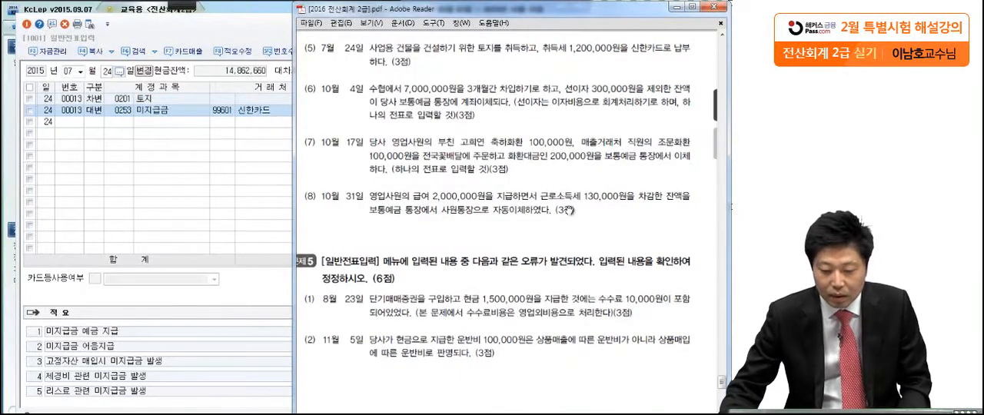
{"action": "scroll", "coordinate": [567, 209], "scroll_direction": "down", "scroll_amount": 1}
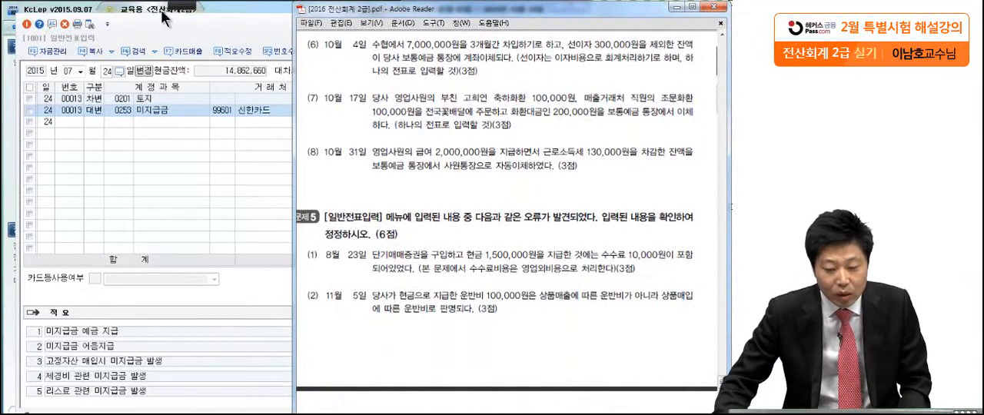
{"action": "mouse_move", "coordinate": [163, 3]}
{"action": "left_click", "coordinate": [47, 16]}
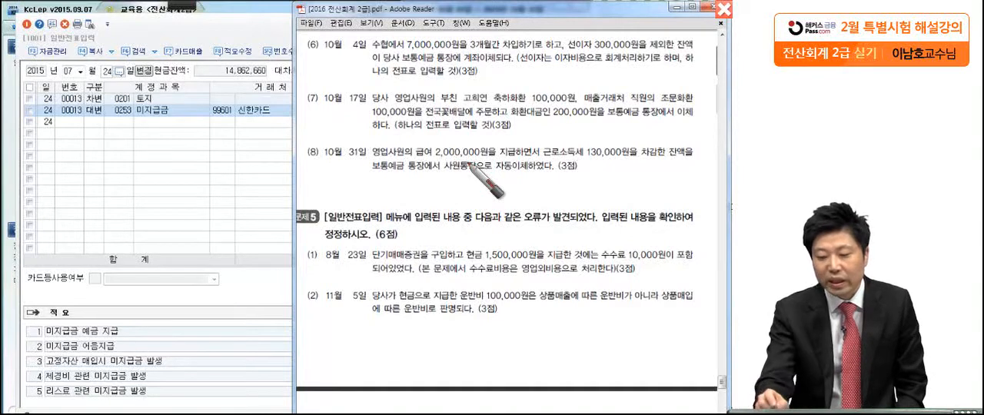
{"action": "left_click_drag", "start_coordinate": [570, 52], "coordinate": [640, 51]}
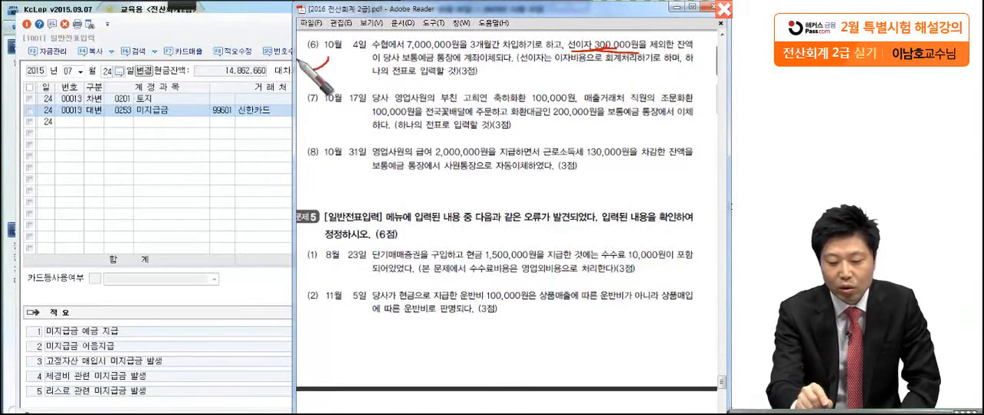
{"action": "left_click_drag", "start_coordinate": [339, 29], "coordinate": [298, 98]}
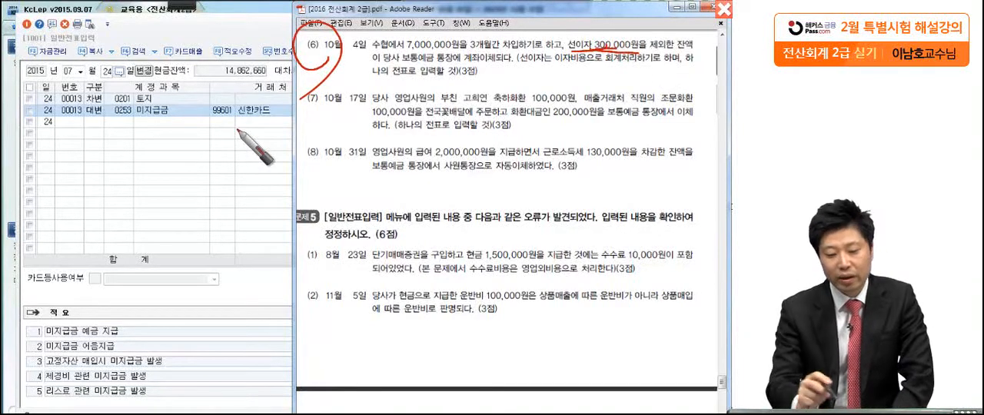
{"action": "mouse_move", "coordinate": [272, 30]}
{"action": "left_mouse_down"}
{"action": "mouse_move", "coordinate": [255, 51]}
{"action": "mouse_move", "coordinate": [271, 43]}
{"action": "left_mouse_up"}
{"action": "left_click_drag", "start_coordinate": [282, 83], "coordinate": [249, 150]}
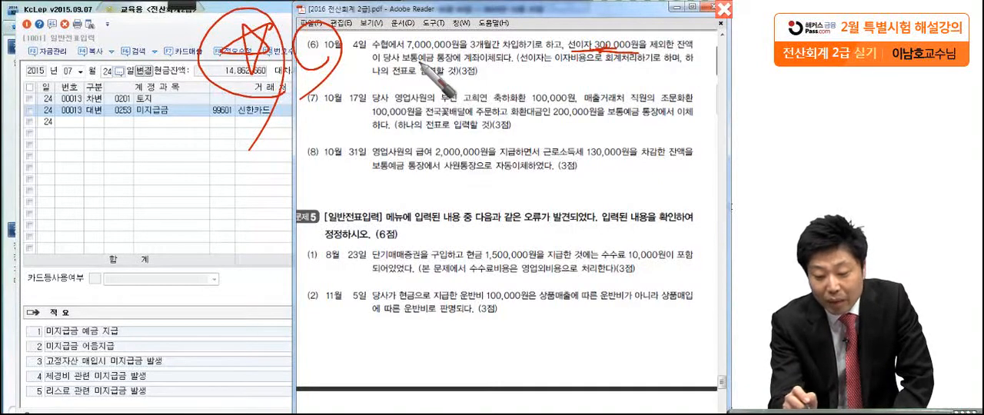
{"action": "mouse_move", "coordinate": [542, 54]}
{"action": "left_mouse_down"}
{"action": "mouse_move", "coordinate": [520, 65]}
{"action": "mouse_move", "coordinate": [592, 71]}
{"action": "left_mouse_up"}
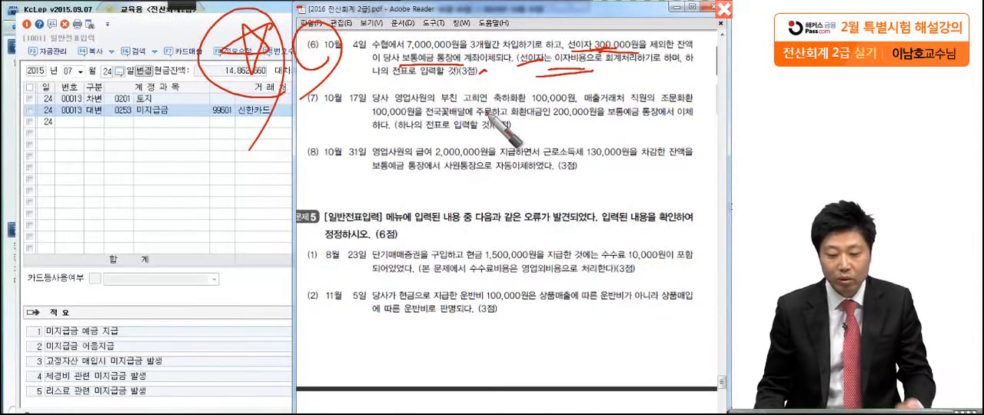
Return to KcLep and set the 일반전표입력 date to October 4
{"action": "left_click", "coordinate": [188, 152]}
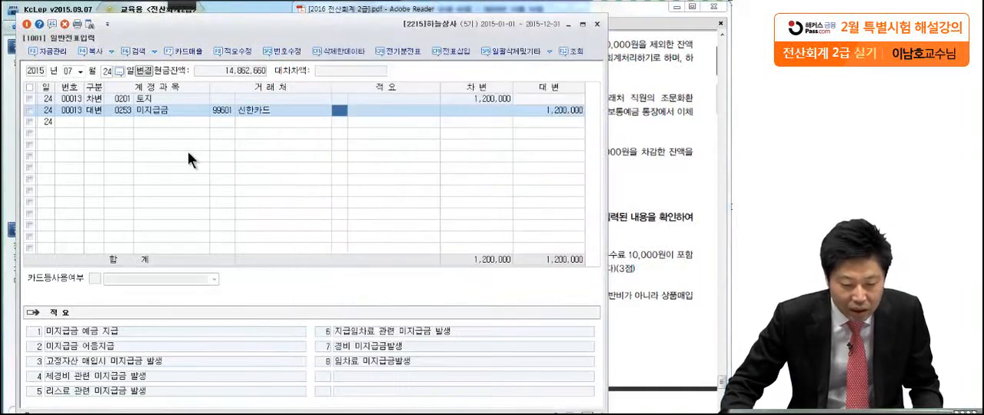
{"action": "left_click", "coordinate": [79, 73]}
{"action": "left_click", "coordinate": [79, 154]}
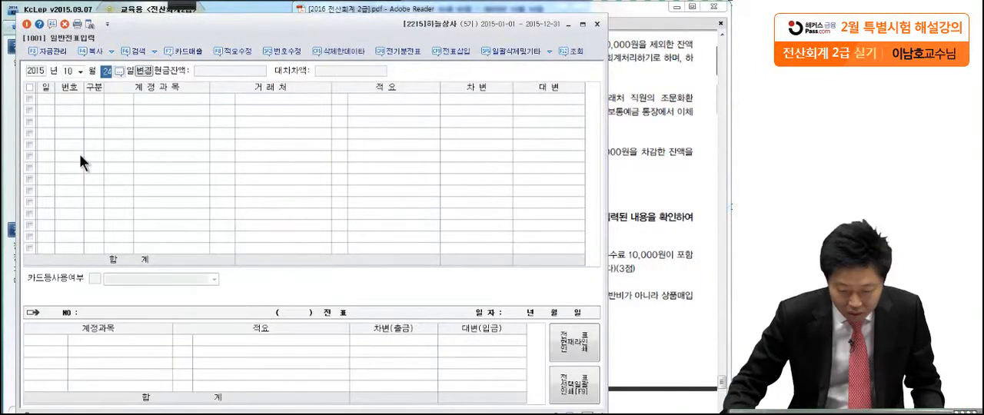
{"action": "type", "text": "4"}
{"action": "key", "text": "Return"}
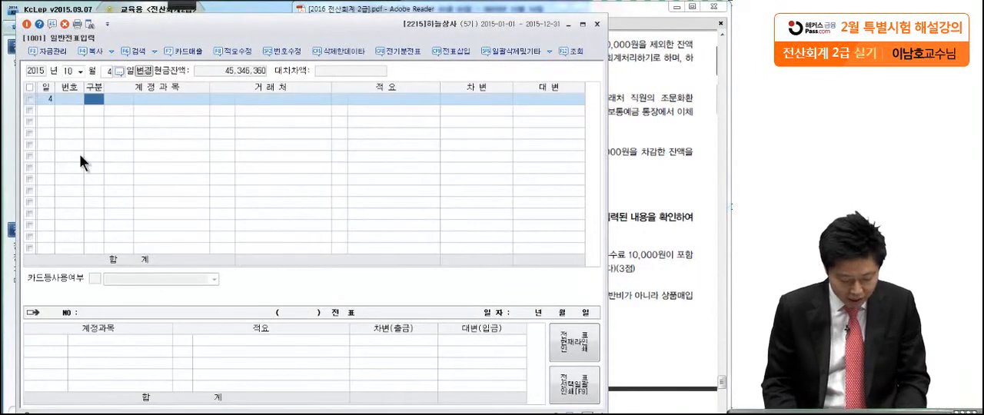
Start the October 4 voucher with a credit to 단기차입금 (0260) of 7,000,000, with 수협 as the 거래처
{"action": "type", "text": "4"}
{"action": "key", "text": "Return"}
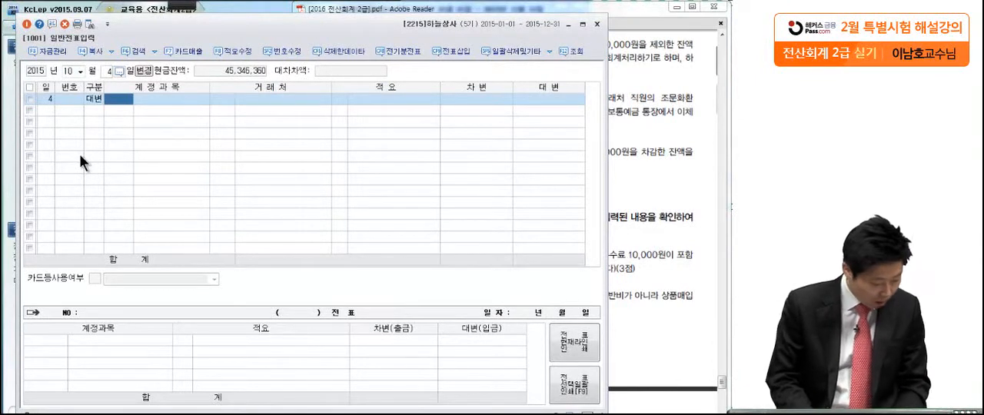
{"action": "type", "text": "당"}
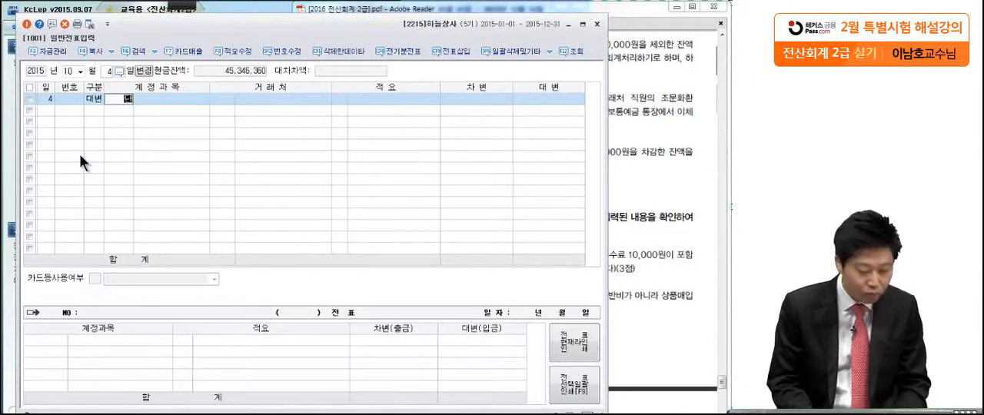
{"action": "type", "text": "기채"}
{"action": "key", "text": "Return"}
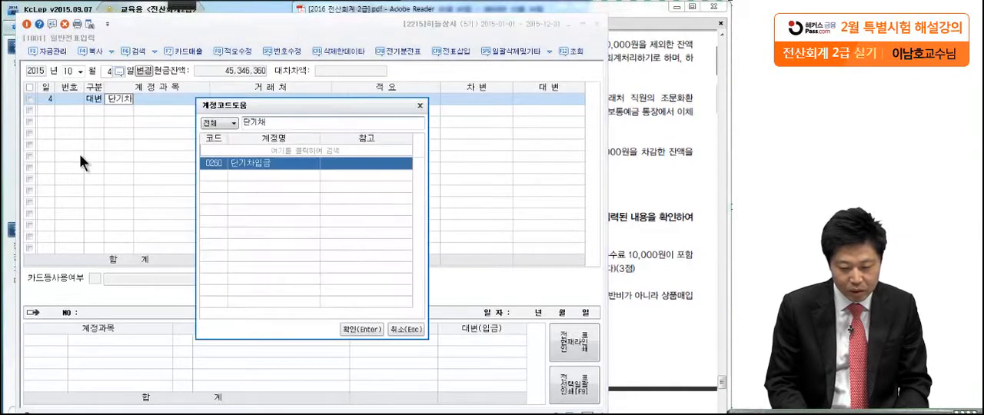
{"action": "key", "text": "Return"}
{"action": "type", "text": "수협"}
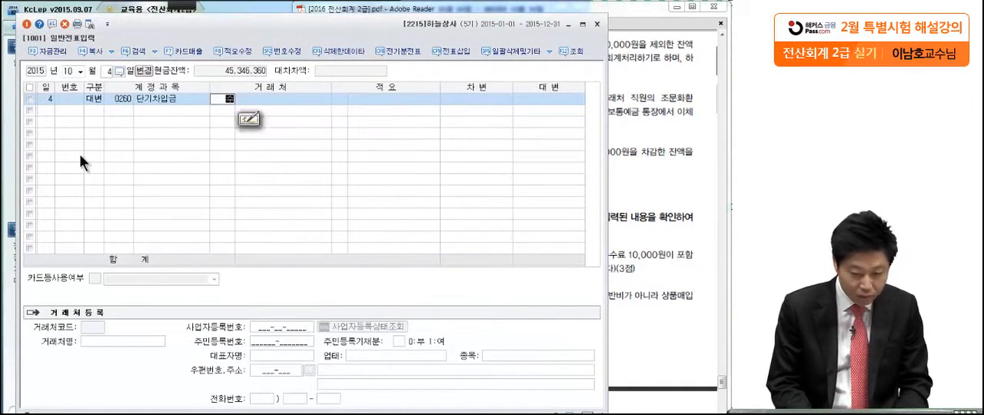
{"action": "key", "text": "Return"}
{"action": "key", "text": "Return"}
{"action": "key", "text": "Return"}
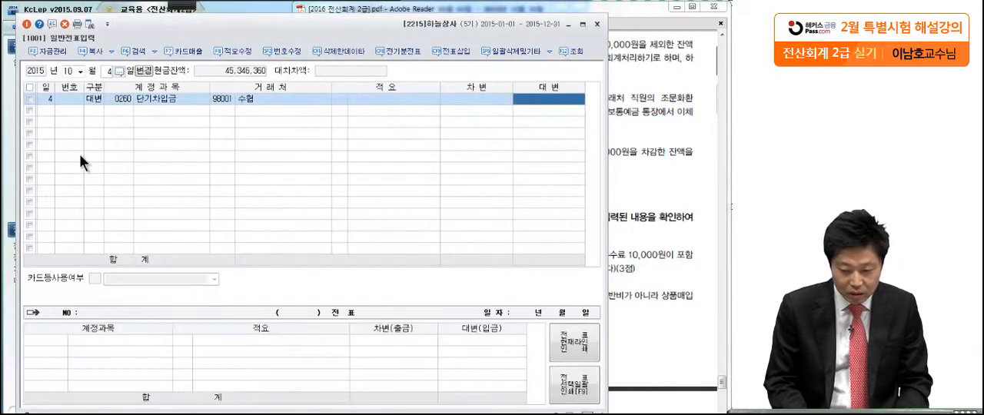
{"action": "type", "text": "7000000"}
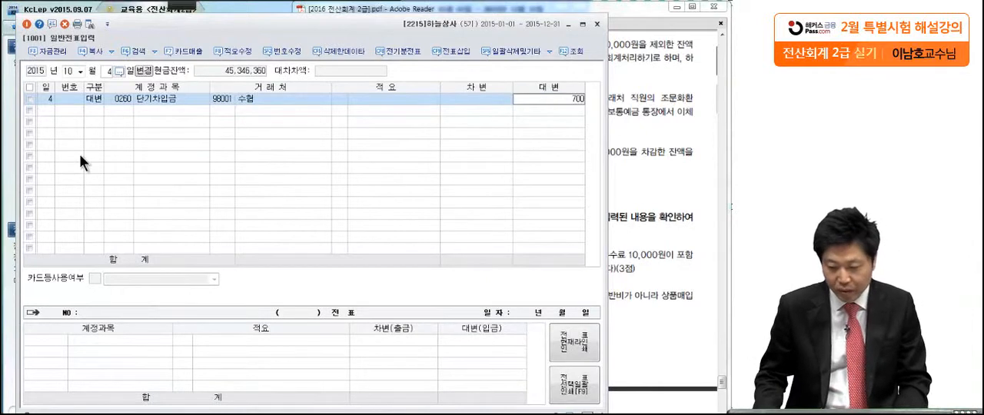
{"action": "key", "text": "Return"}
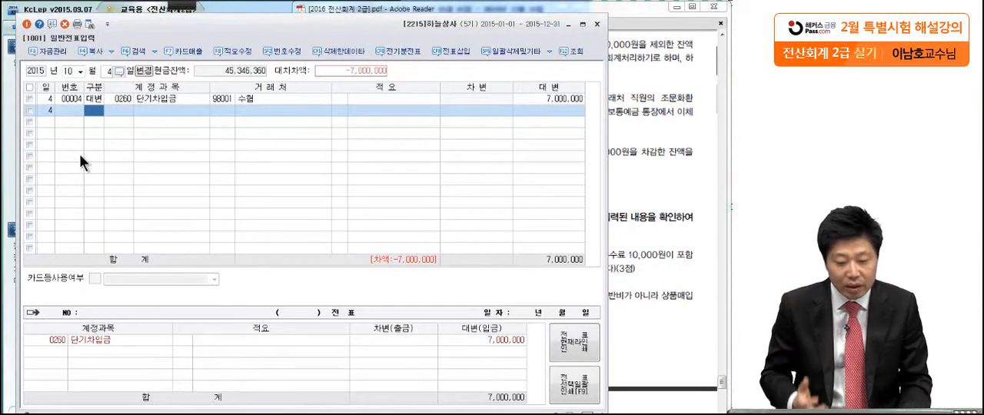
Add a debit to 이자비용 (0951) of 300,000 to the October 4 voucher
{"action": "key", "text": "3"}
{"action": "key", "text": "Return"}
{"action": "type", "text": "이자비"}
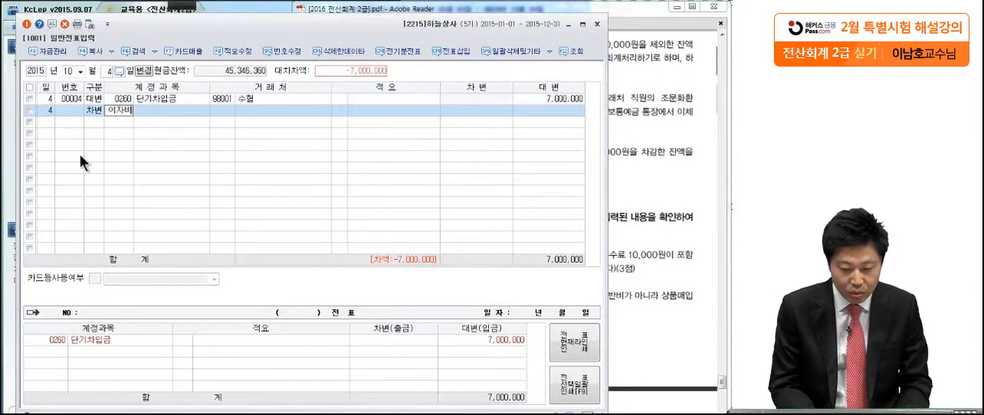
{"action": "key", "text": "Return"}
{"action": "key", "text": "Return"}
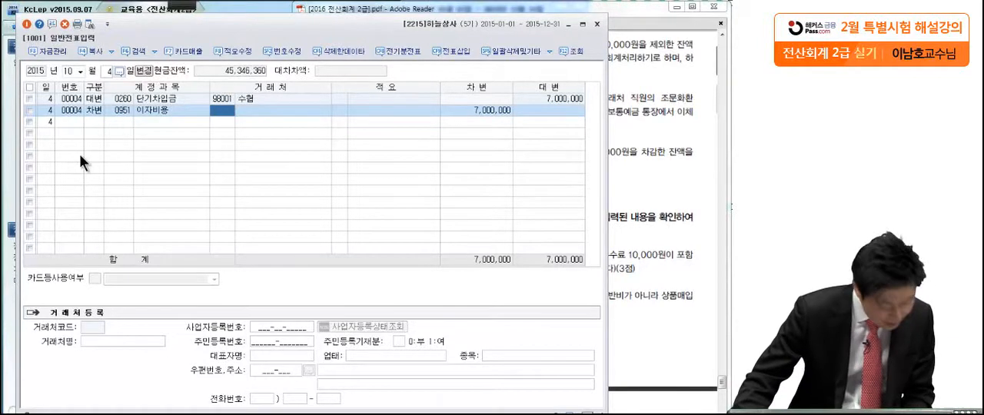
{"action": "left_click", "coordinate": [476, 110]}
{"action": "type", "text": "3"}
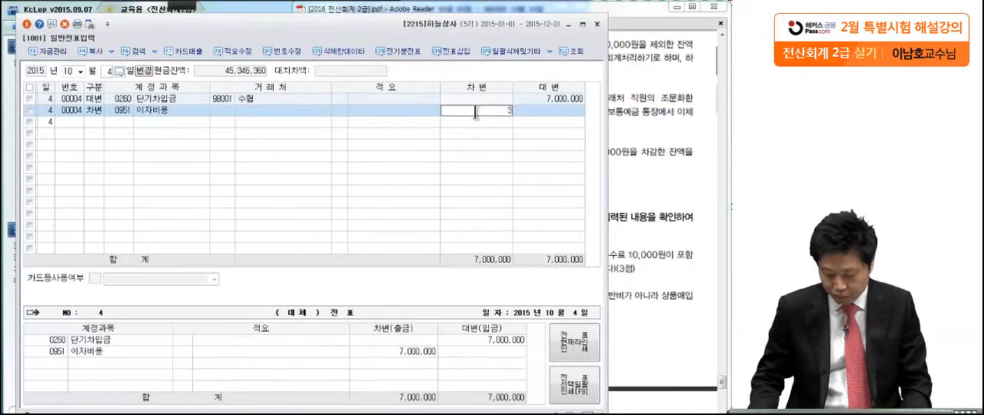
{"action": "type", "text": "00,000"}
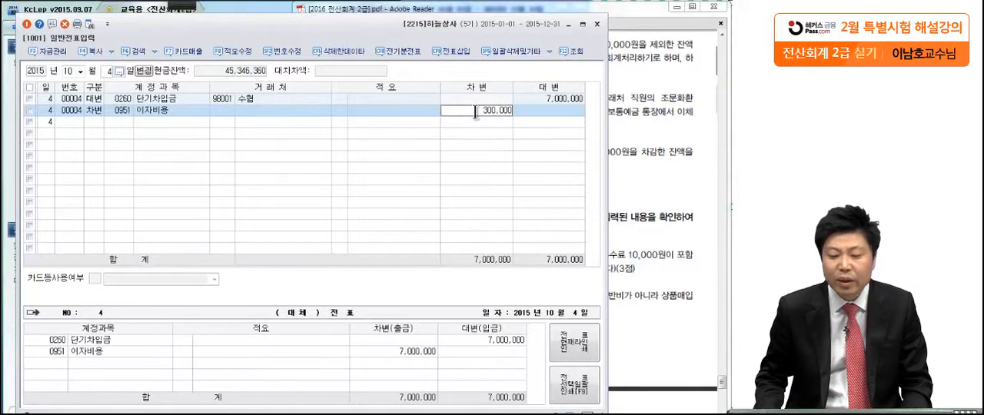
{"action": "key", "text": "Return"}
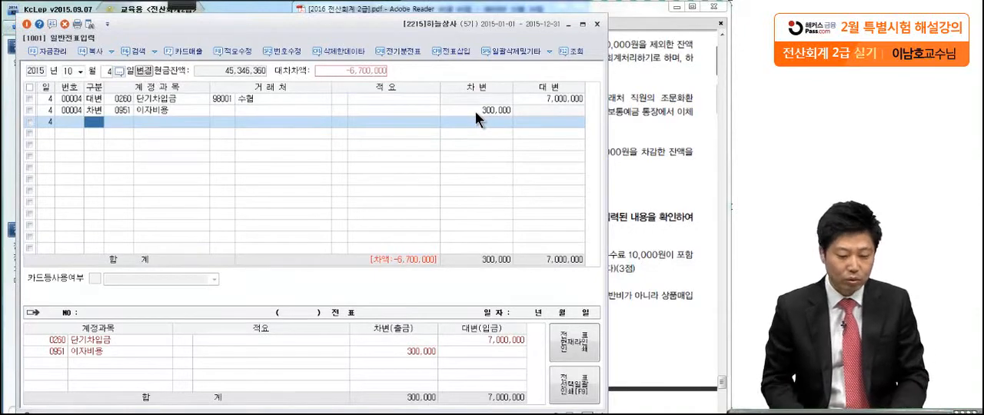
Complete the October 4 voucher with a debit to 보통예금 (0103) of 6,700,000
{"action": "key", "text": "3"}
{"action": "key", "text": "Return"}
{"action": "type", "text": "보통"}
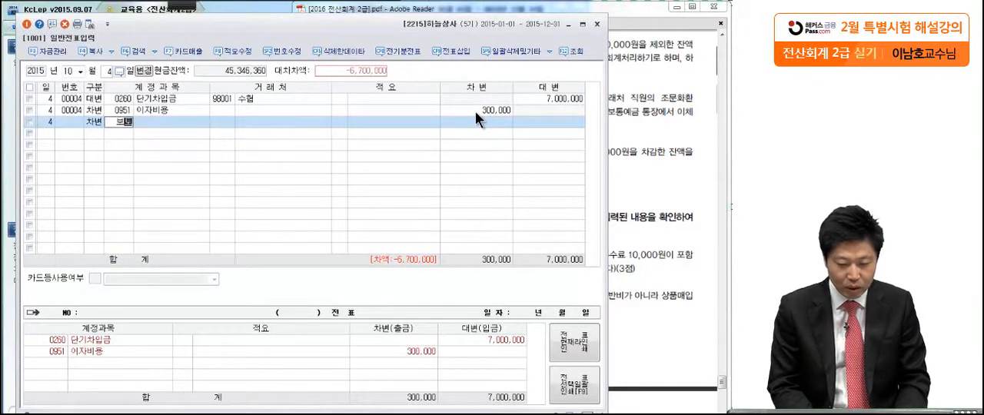
{"action": "key", "text": "Return"}
{"action": "key", "text": "Return"}
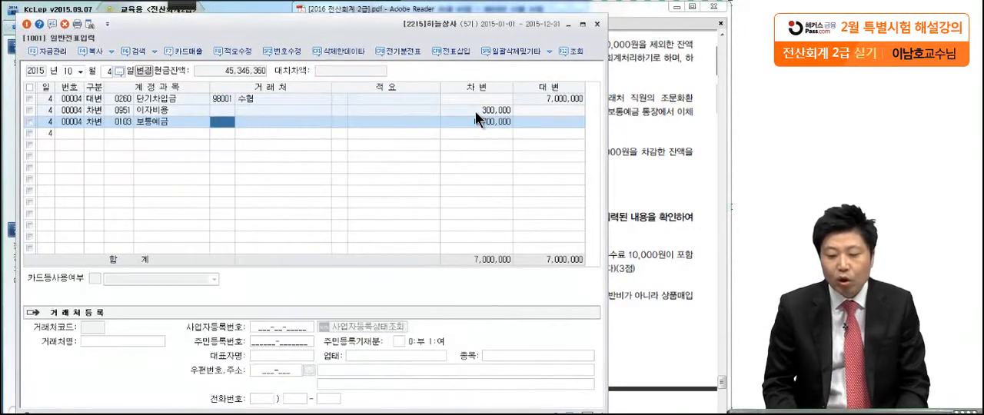
{"action": "left_click", "coordinate": [478, 123]}
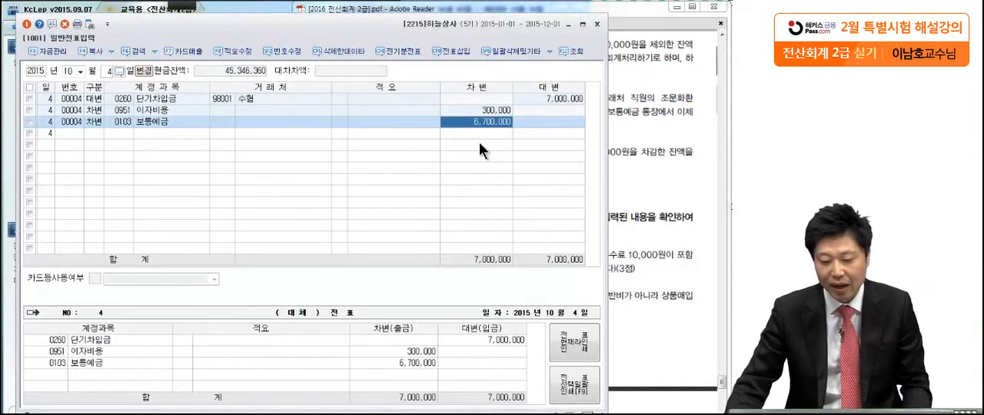
Examine transaction (7) of October 17 in the exam PDF, marking the 축하화환 amount, the 매출거래처 직원 and the 조문화환
{"action": "left_click", "coordinate": [683, 101]}
{"action": "scroll", "coordinate": [632, 189], "scroll_direction": "down", "scroll_amount": 1}
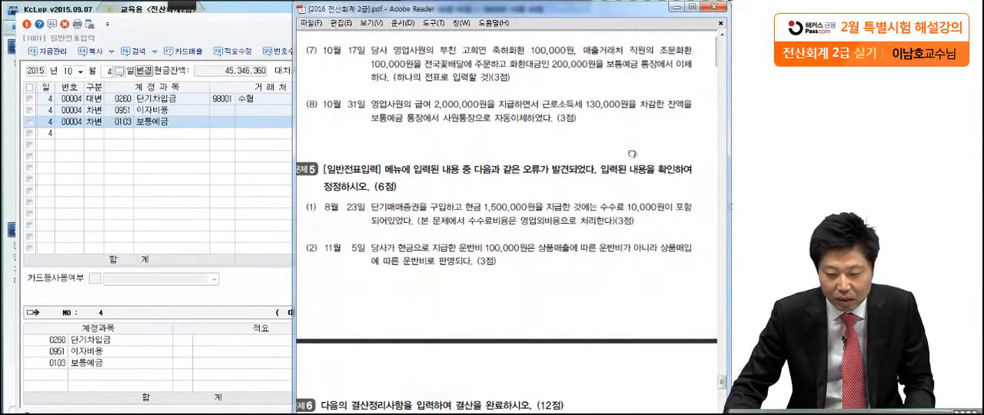
{"action": "mouse_move", "coordinate": [177, 3]}
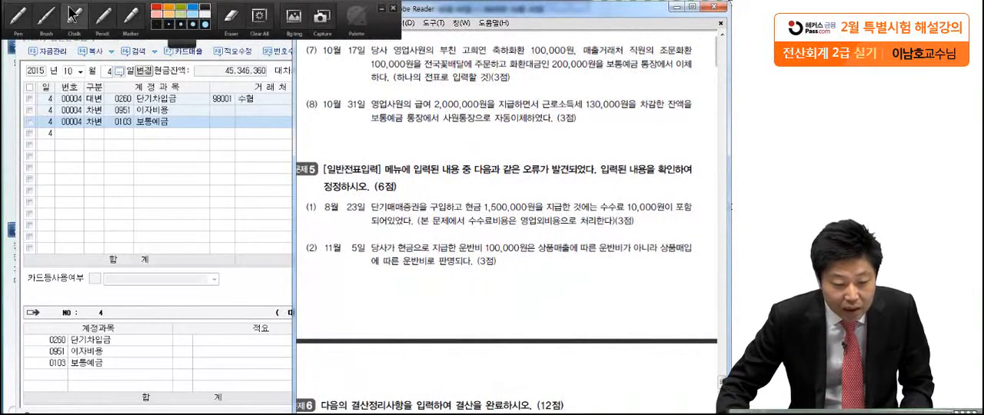
{"action": "left_click", "coordinate": [17, 17]}
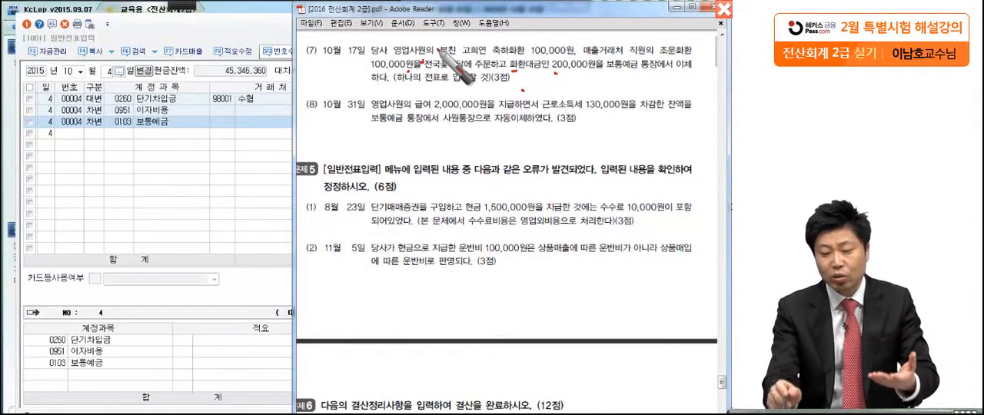
{"action": "left_click_drag", "start_coordinate": [526, 59], "coordinate": [583, 56]}
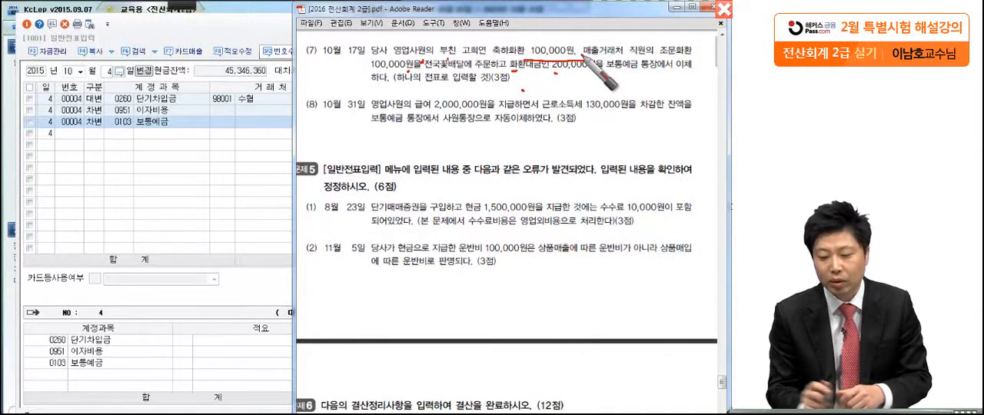
{"action": "left_click_drag", "start_coordinate": [612, 61], "coordinate": [651, 54]}
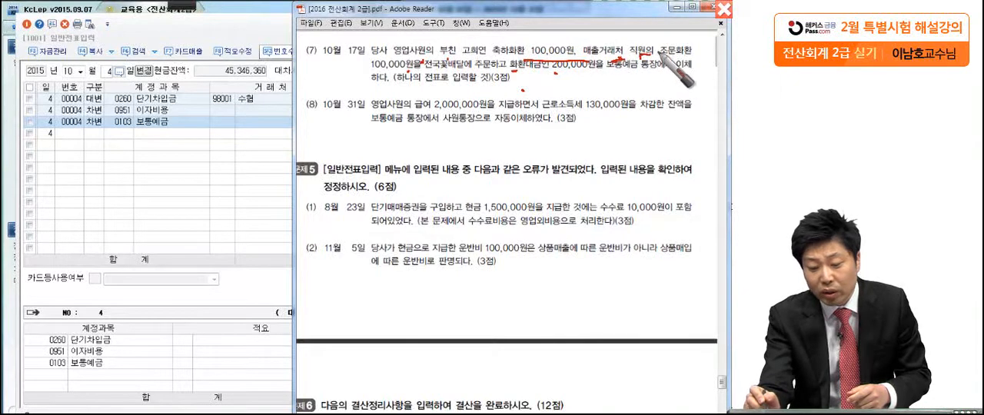
{"action": "left_click", "coordinate": [679, 60]}
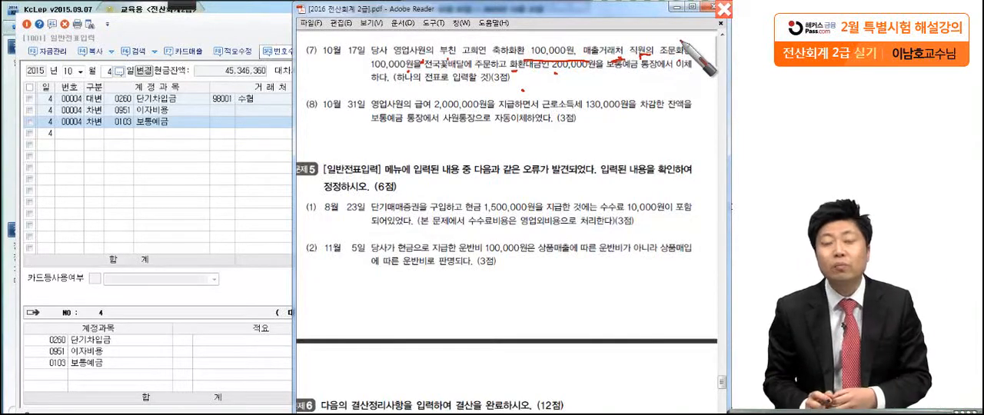
{"action": "mouse_move", "coordinate": [539, 60]}
{"action": "left_mouse_down"}
{"action": "mouse_move", "coordinate": [573, 39]}
{"action": "mouse_move", "coordinate": [537, 63]}
{"action": "left_mouse_up"}
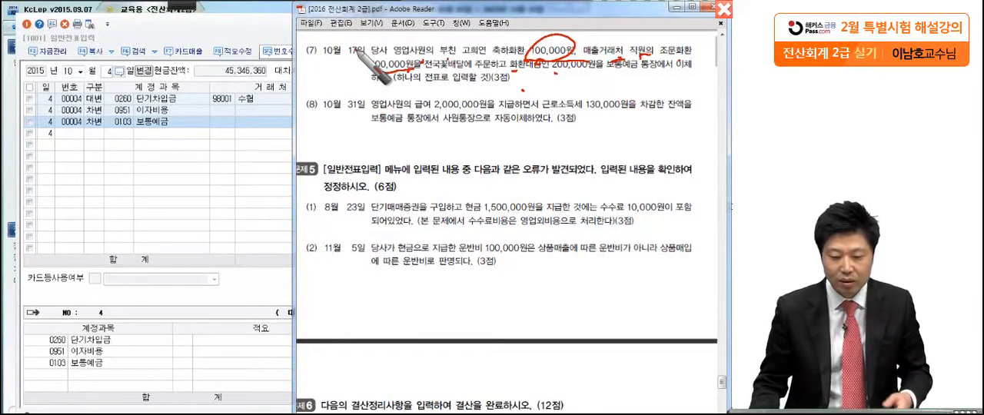
{"action": "key", "text": "Escape"}
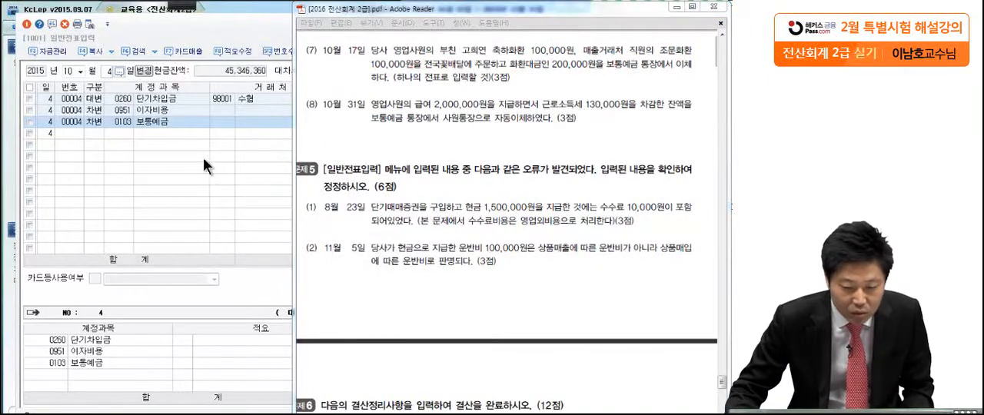
Start the October 17 voucher with a debit to 복리후생비 (0811, 판매관리비) of 100,000
{"action": "left_click", "coordinate": [109, 71]}
{"action": "type", "text": "17"}
{"action": "key", "text": "Return"}
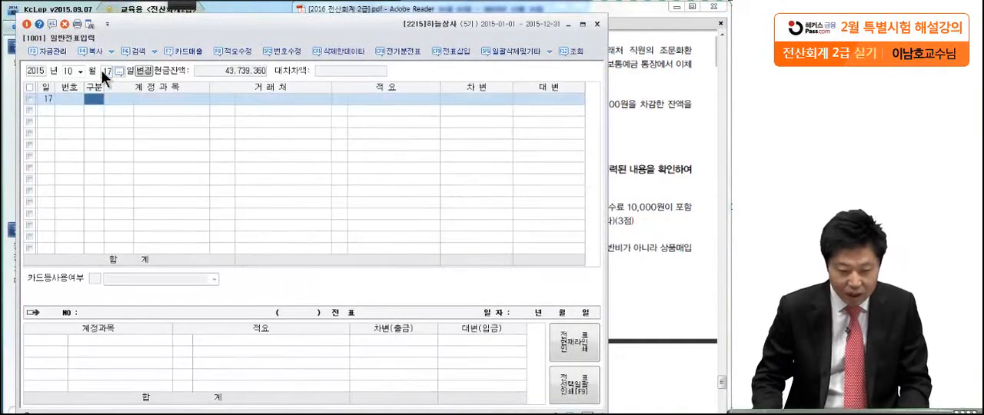
{"action": "type", "text": "3"}
{"action": "key", "text": "Return"}
{"action": "type", "text": "복리"}
{"action": "key", "text": "Return"}
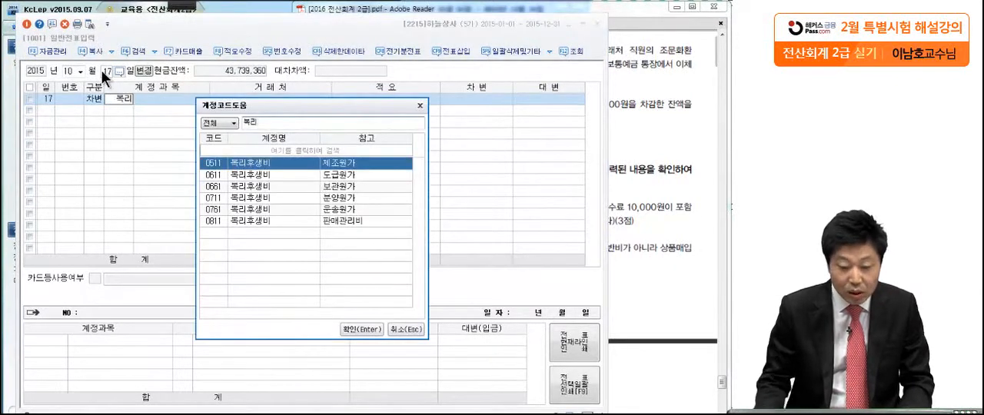
{"action": "left_click", "coordinate": [236, 222]}
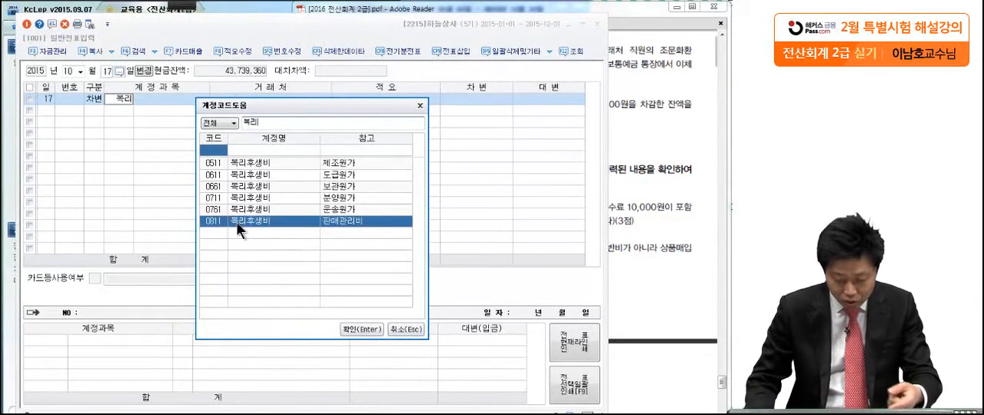
{"action": "key", "text": "Return"}
{"action": "left_click", "coordinate": [463, 103]}
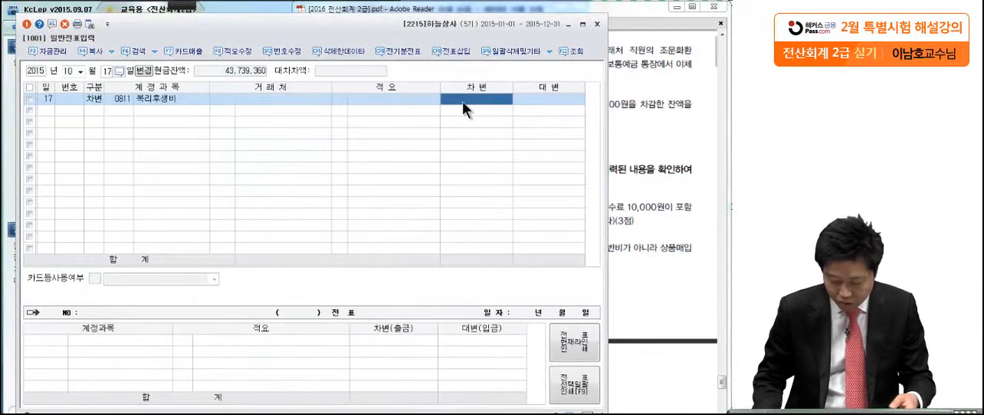
{"action": "type", "text": "1000000"}
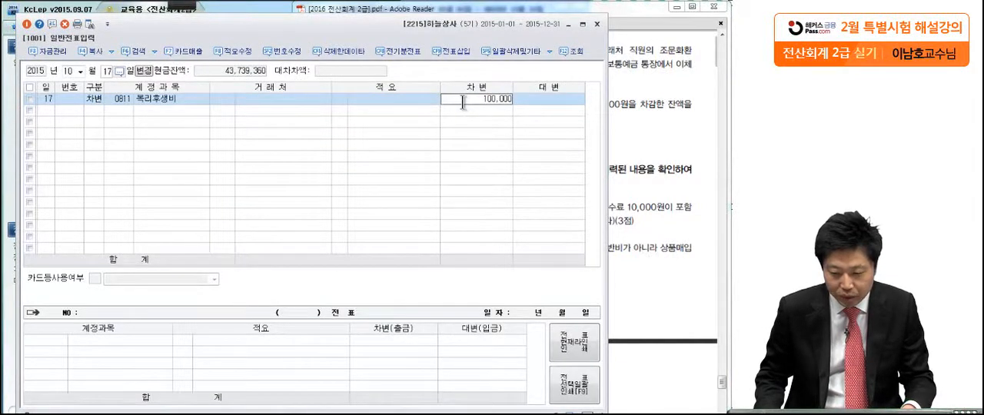
{"action": "key", "text": "Return"}
Add a debit to 접대비 (0813, 판매관리비) of 100,000 to the October 17 voucher
{"action": "type", "text": "3"}
{"action": "key", "text": "Return"}
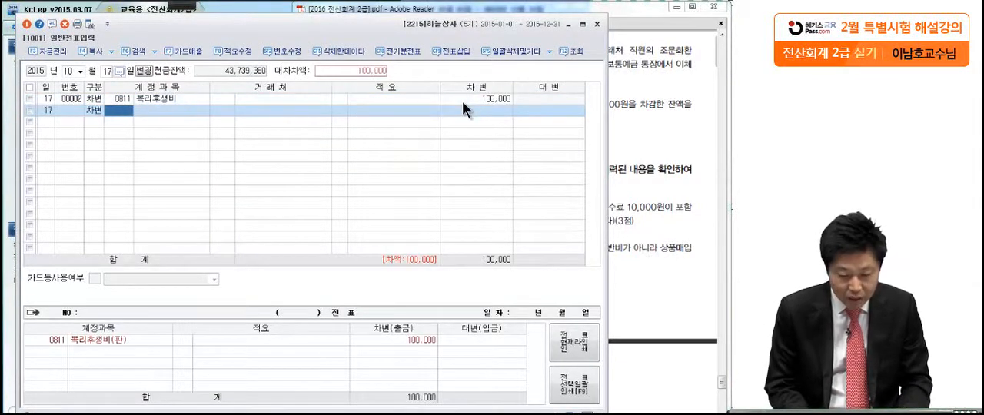
{"action": "type", "text": "접대"}
{"action": "key", "text": "Return"}
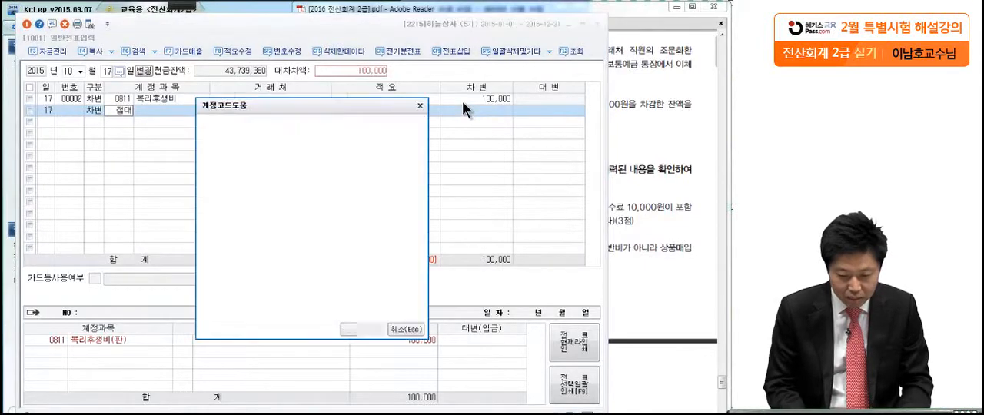
{"action": "key", "text": "Down"}
{"action": "key", "text": "Down"}
{"action": "key", "text": "Down"}
{"action": "key", "text": "Down"}
{"action": "key", "text": "Down"}
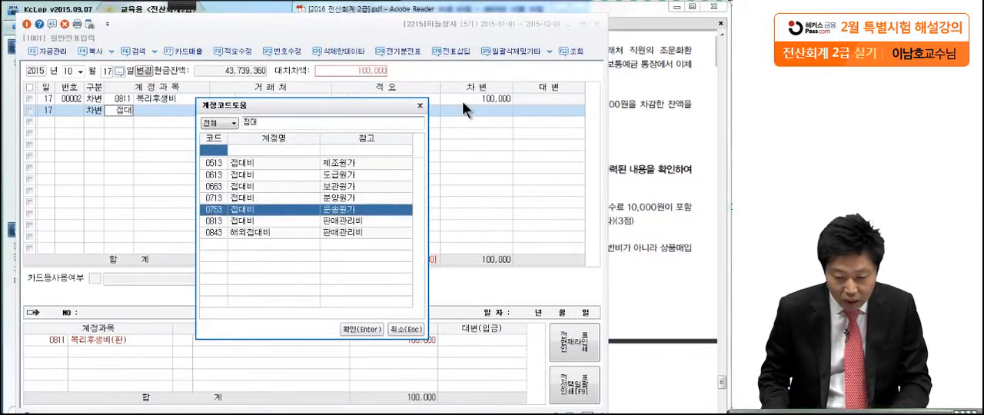
{"action": "key", "text": "Return"}
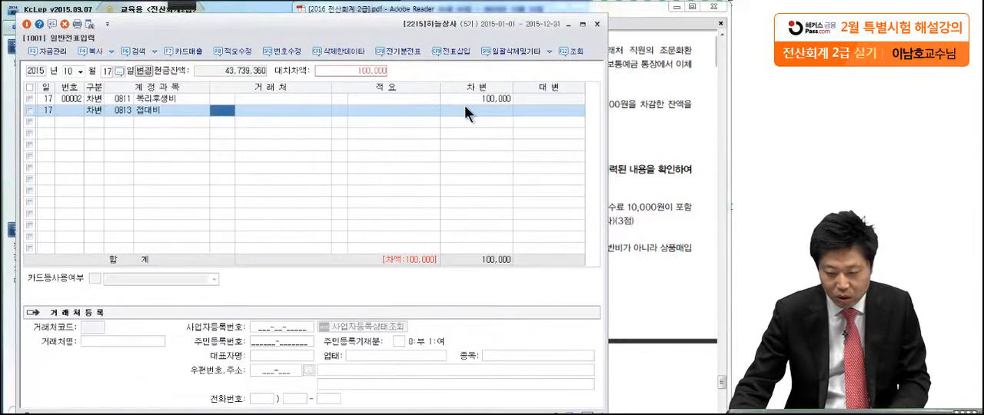
{"action": "left_click", "coordinate": [464, 105]}
{"action": "type", "text": "100,000"}
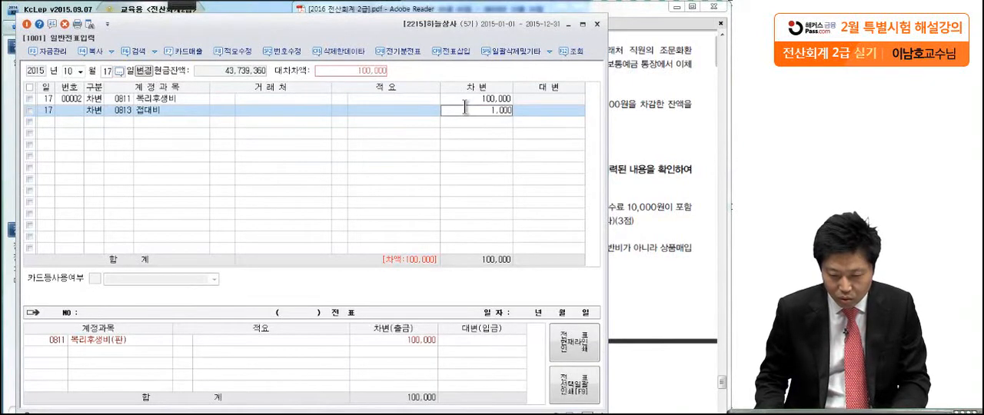
{"action": "key", "text": "Return"}
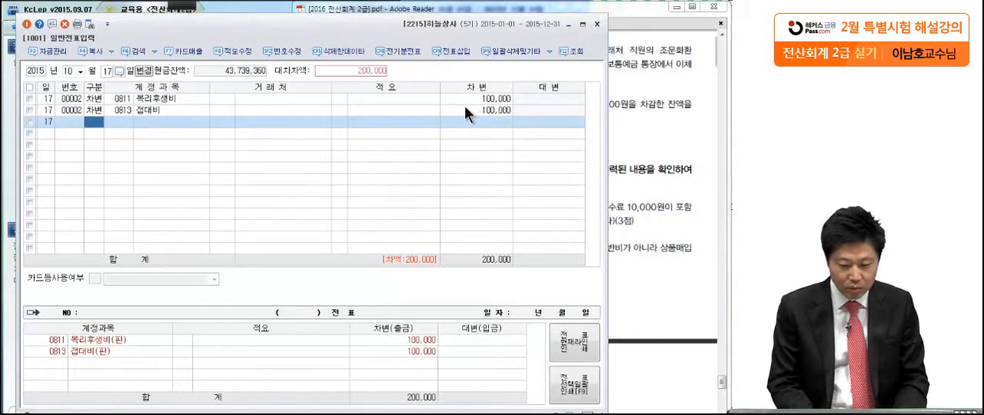
Complete the October 17 voucher with a credit to 보통예금 (0103) of 200,000
{"action": "type", "text": "4"}
{"action": "key", "text": "Return"}
{"action": "type", "text": "보통"}
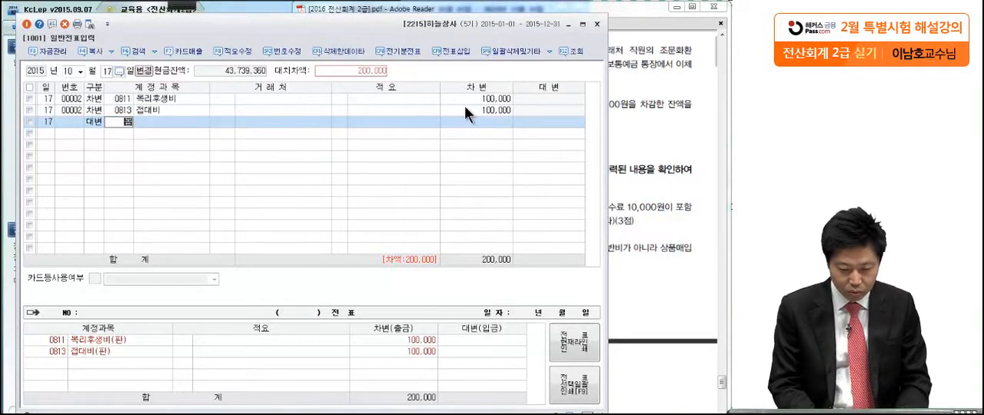
{"action": "key", "text": "Return"}
{"action": "key", "text": "Return"}
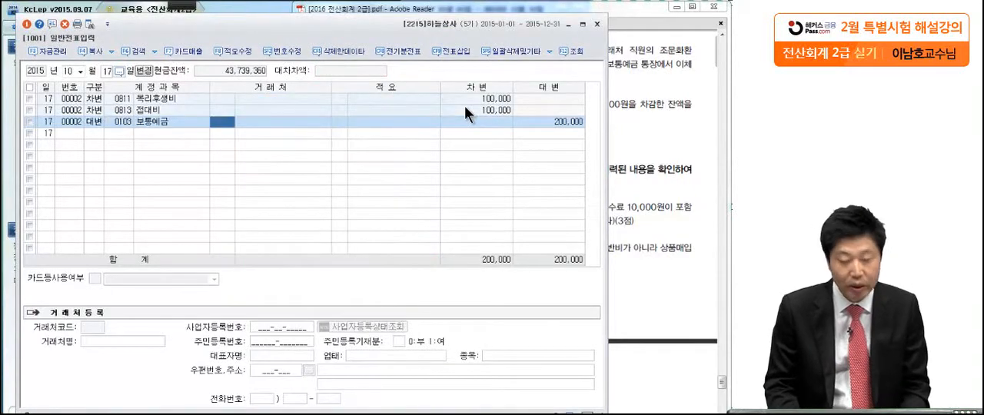
Examine transaction (8) of October 31 in the exam PDF, marking the 근로소득세, its amount and the 보통예금 transfer
{"action": "left_click", "coordinate": [634, 178]}
{"action": "scroll", "coordinate": [624, 192], "scroll_direction": "down", "scroll_amount": 2}
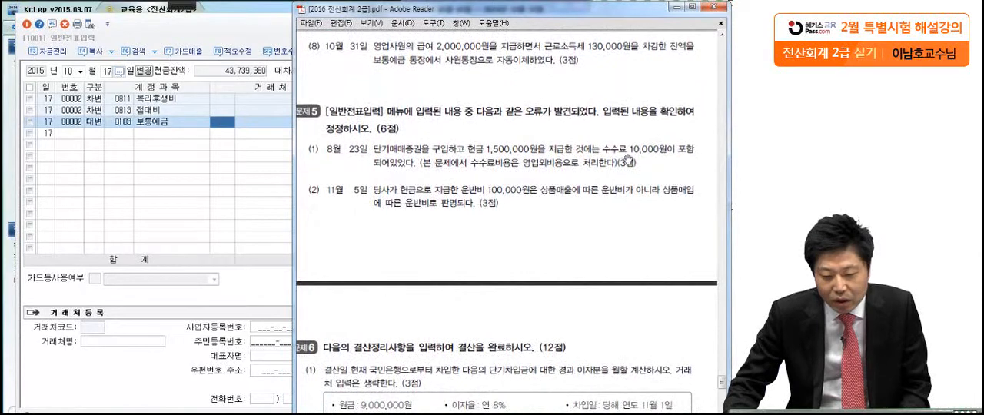
{"action": "mouse_move", "coordinate": [163, 13]}
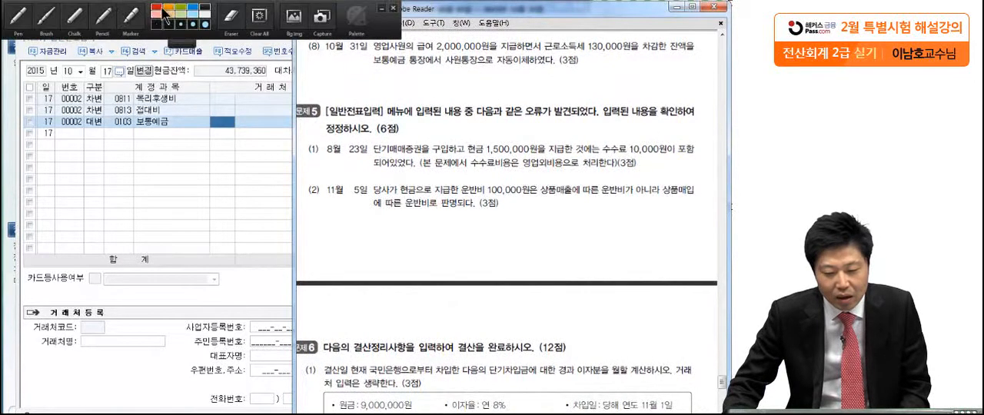
{"action": "left_click", "coordinate": [26, 12]}
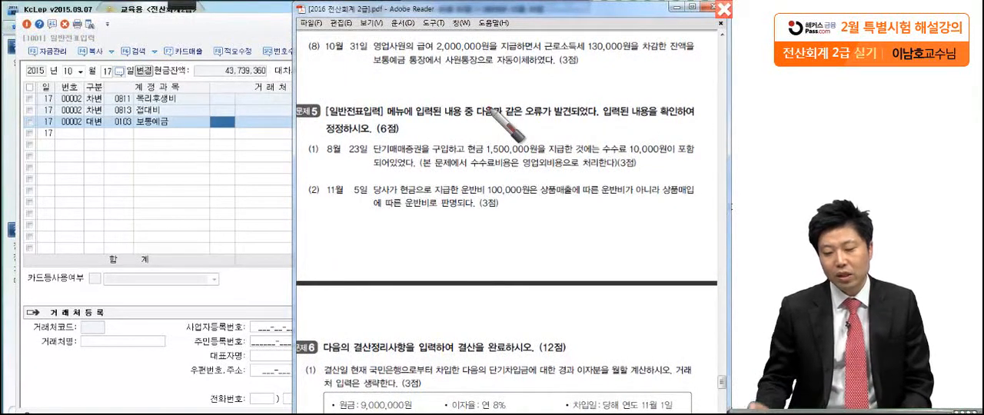
{"action": "left_click_drag", "start_coordinate": [540, 54], "coordinate": [545, 52]}
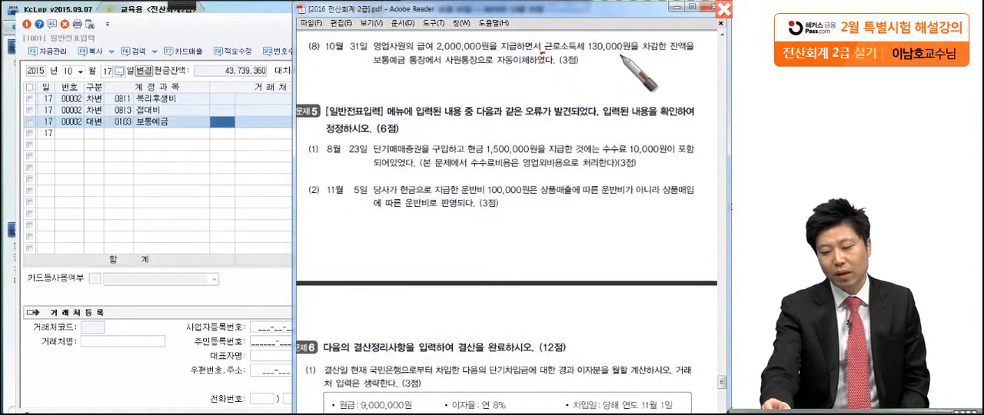
{"action": "left_click_drag", "start_coordinate": [613, 56], "coordinate": [622, 55]}
{"action": "left_click", "coordinate": [394, 75]}
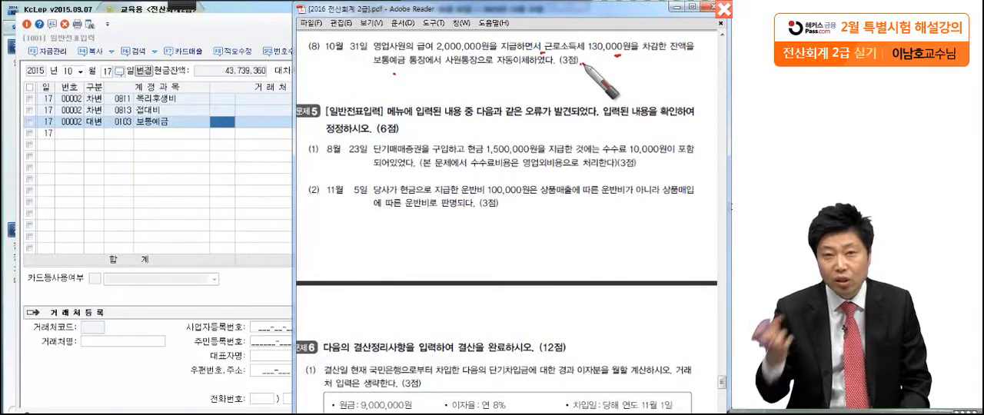
{"action": "key", "text": "Escape"}
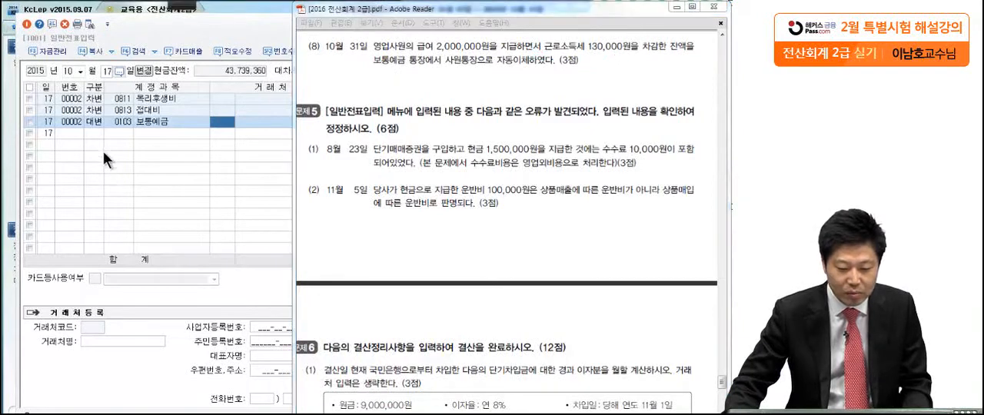
Start the October 31 voucher with a debit to 급여 (0801, 판매관리비) of 2,000,000
{"action": "left_click", "coordinate": [107, 71]}
{"action": "type", "text": "31"}
{"action": "key", "text": "Return"}
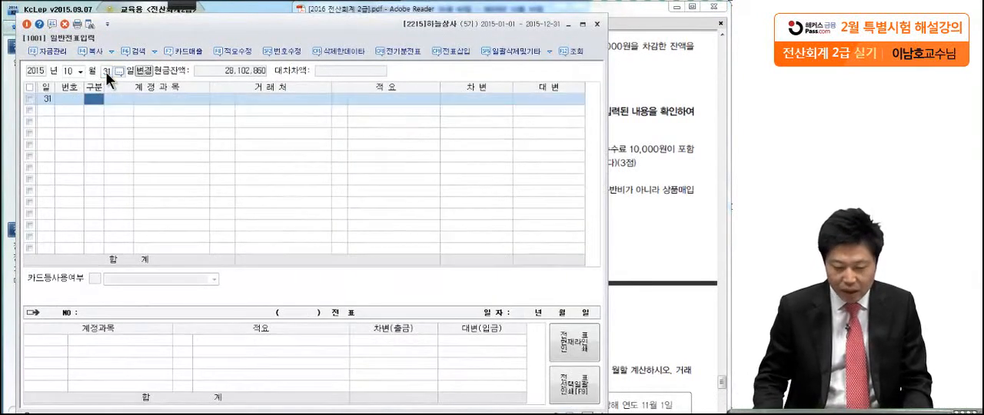
{"action": "type", "text": "3"}
{"action": "key", "text": "Return"}
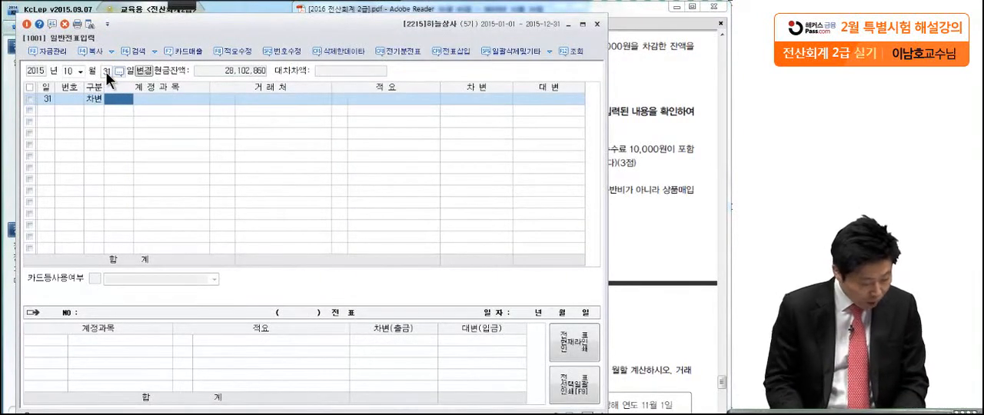
{"action": "type", "text": "ㄱ"}
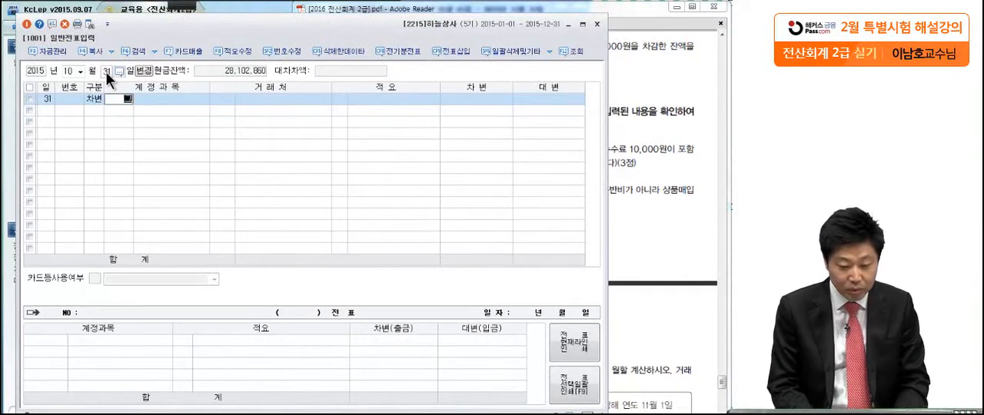
{"action": "type", "text": "급여"}
{"action": "key", "text": "Return"}
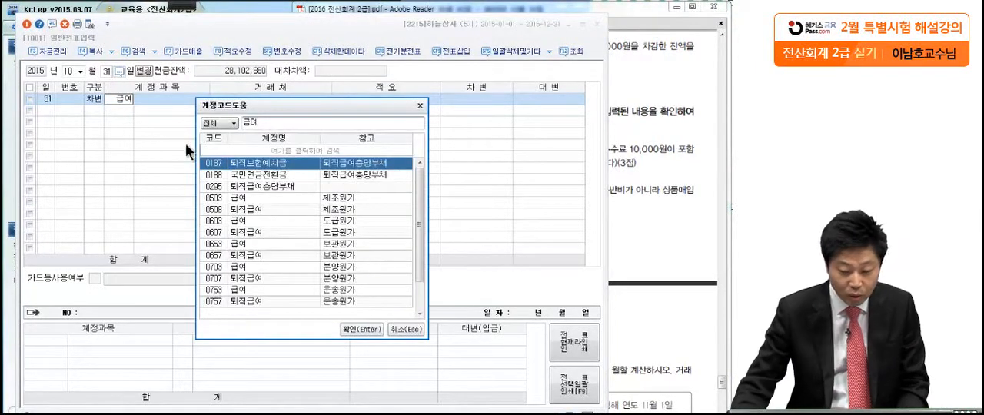
{"action": "scroll", "coordinate": [422, 164], "scroll_direction": "down", "scroll_amount": 1}
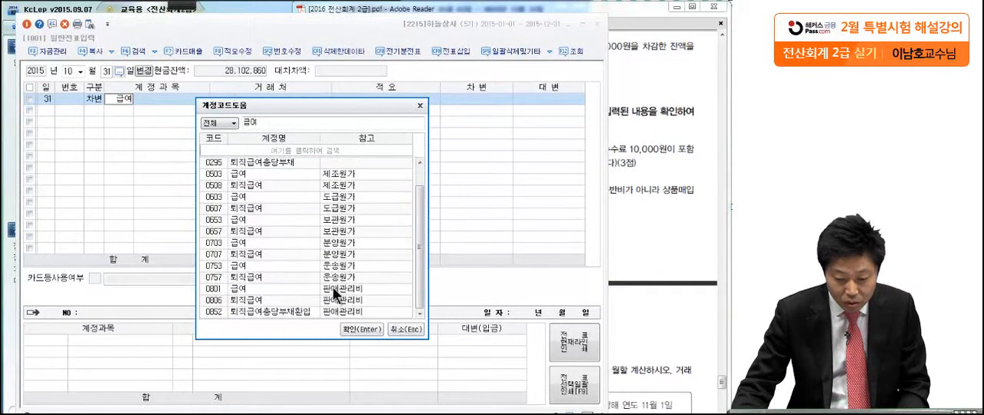
{"action": "double_click", "coordinate": [261, 289]}
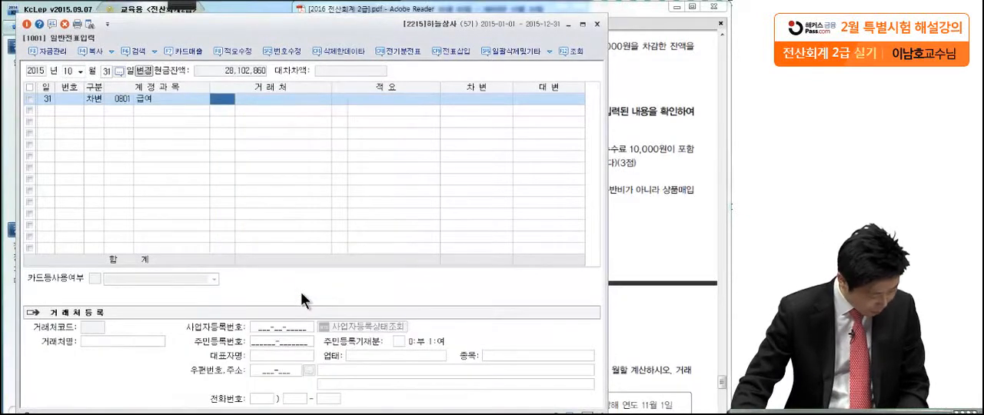
{"action": "left_click", "coordinate": [490, 103]}
{"action": "type", "text": "200,000"}
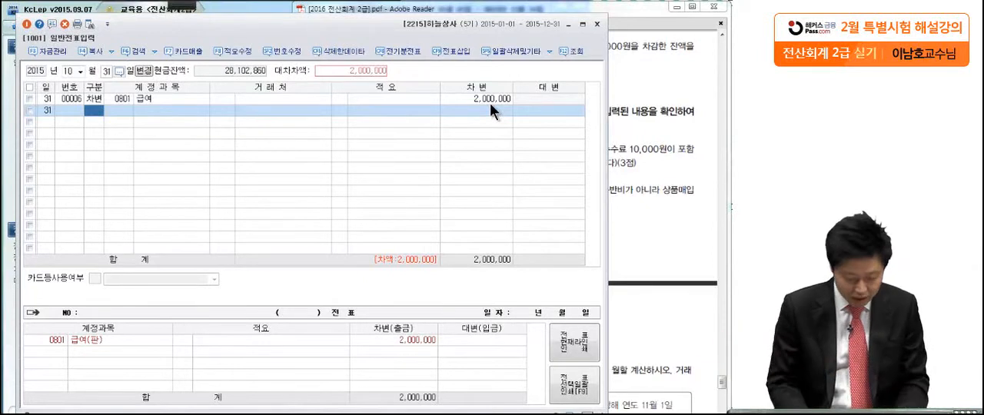
Add a credit to 예수금 (0254) of 130,000 to the October 31 voucher
{"action": "type", "text": "4"}
{"action": "key", "text": "Return"}
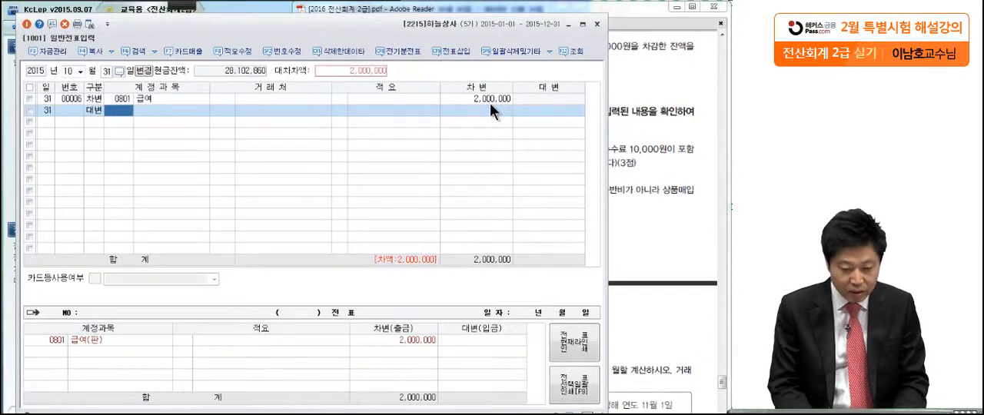
{"action": "type", "text": "이"}
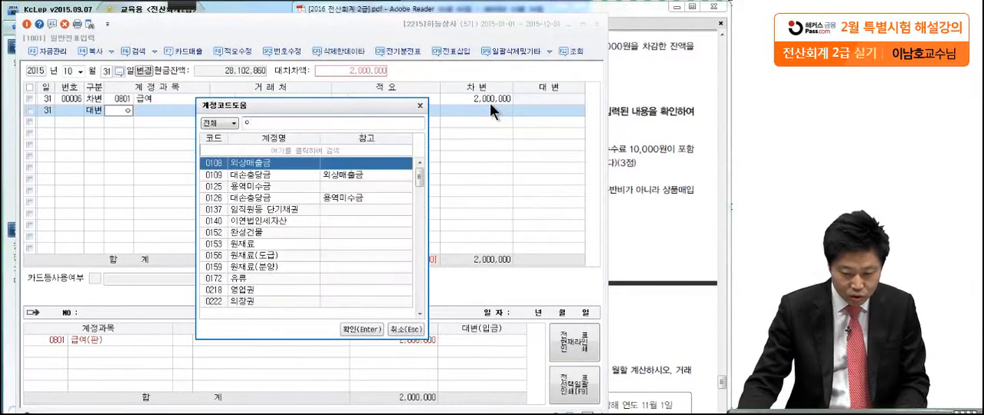
{"action": "type", "text": "ㅣㅖ수"}
{"action": "key", "text": "Return"}
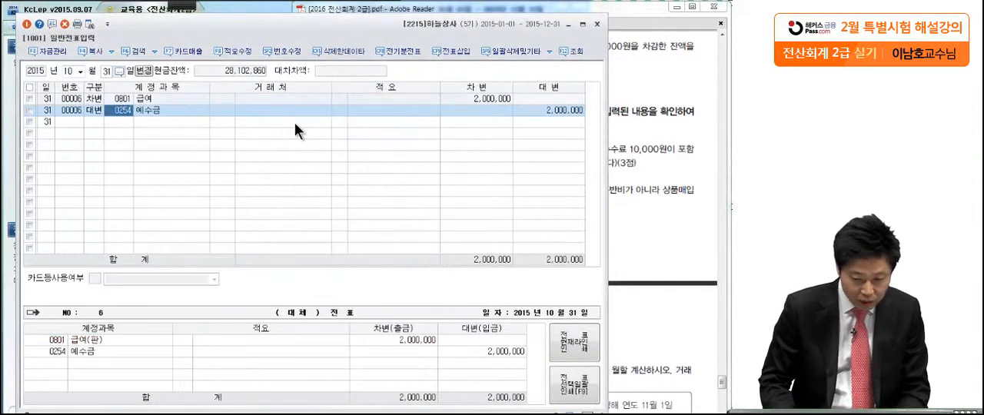
{"action": "key", "text": "Return"}
{"action": "key", "text": "Return"}
{"action": "key", "text": "Return"}
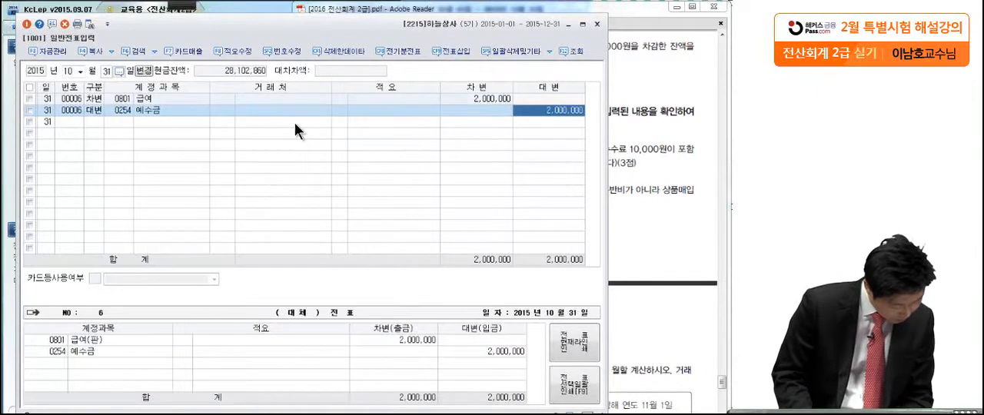
{"action": "type", "text": "130000"}
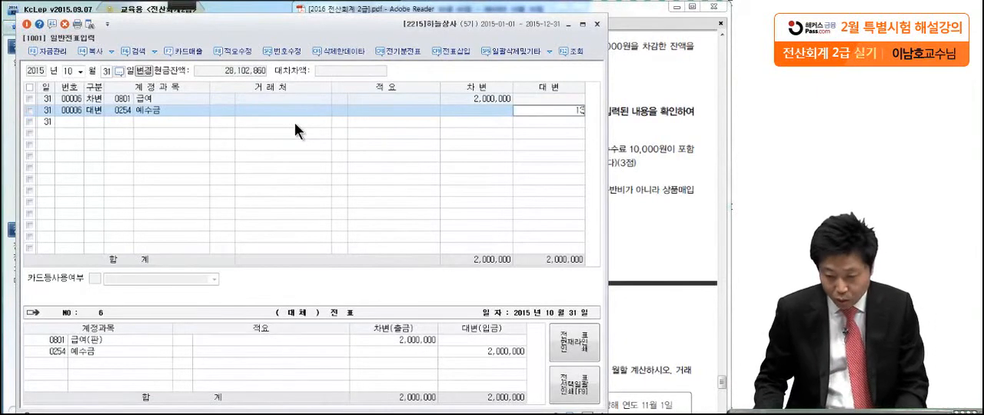
{"action": "key", "text": "Return"}
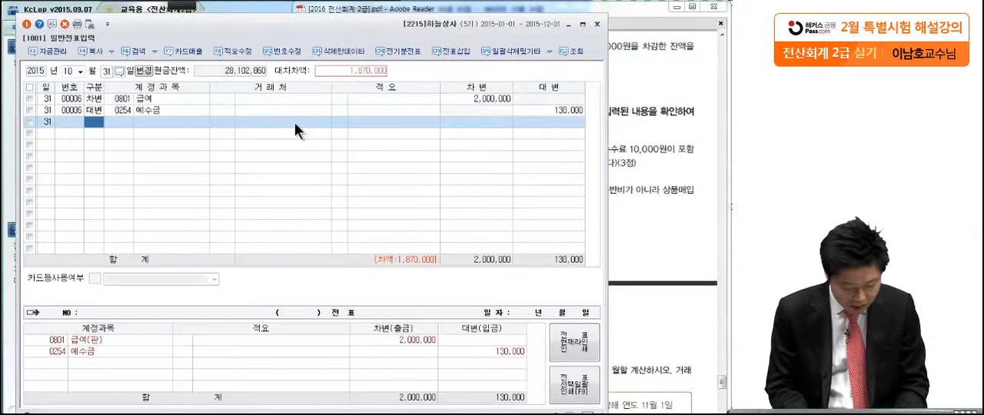
Complete the October 31 voucher with a credit to 보통예금 (0103) of 1,870,000 and return to the exam PDF
{"action": "type", "text": "4"}
{"action": "key", "text": "Return"}
{"action": "type", "text": "보통"}
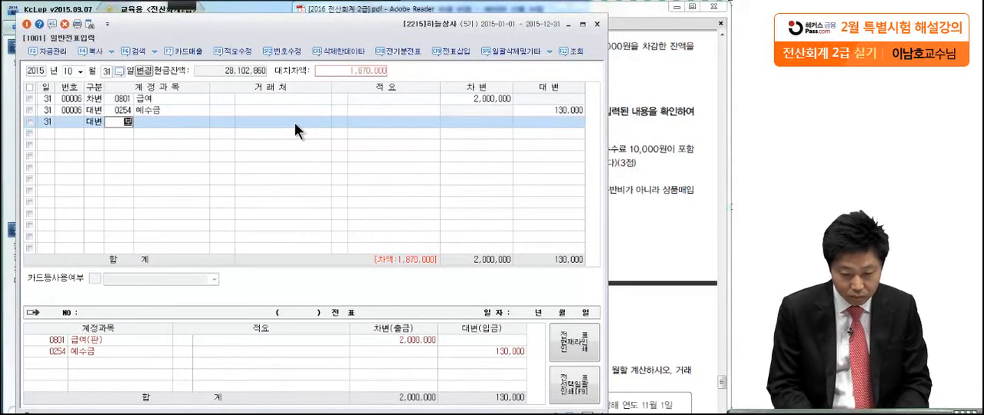
{"action": "key", "text": "Return"}
{"action": "key", "text": "Return"}
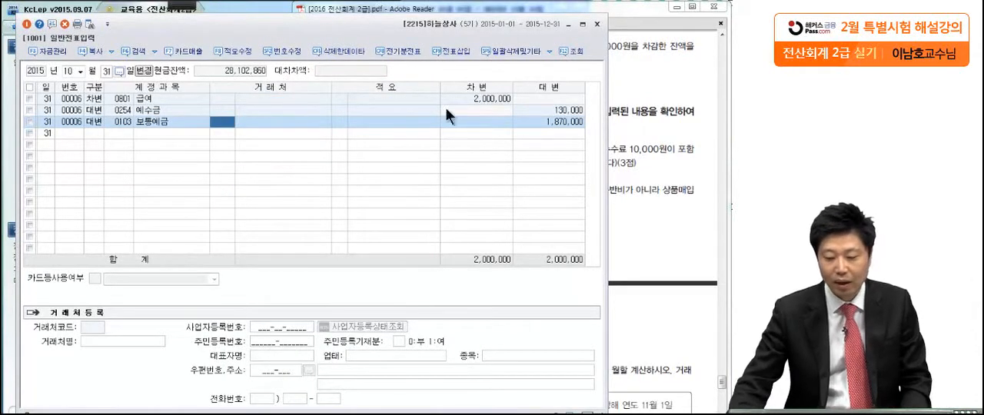
{"action": "left_click", "coordinate": [674, 206]}
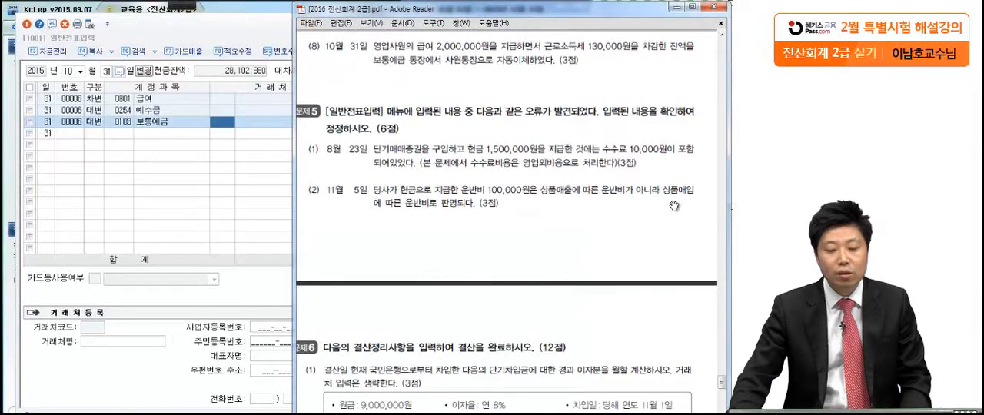
Switch to KcLep and bring up the August 23 voucher in 일반전표입력 to check its 단기매매증권 and 현금 lines
{"action": "left_click_drag", "start_coordinate": [621, 295], "coordinate": [641, 239]}
{"action": "left_click_drag", "start_coordinate": [621, 308], "coordinate": [618, 264]}
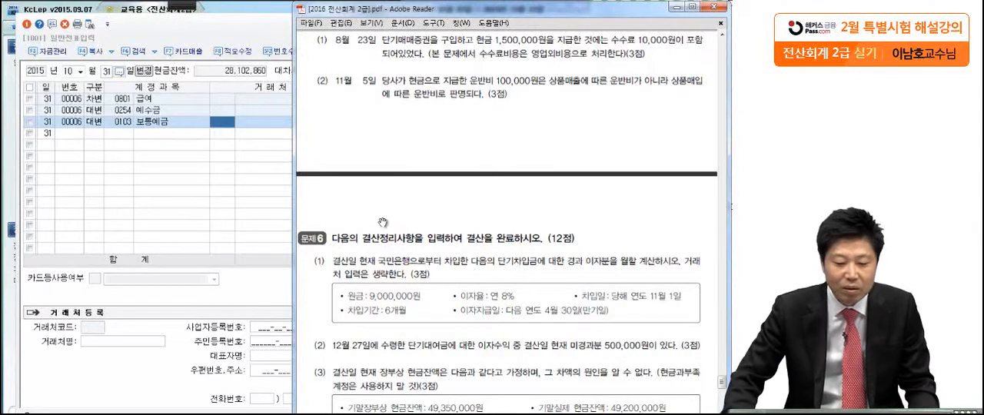
{"action": "left_click", "coordinate": [229, 31]}
{"action": "left_click", "coordinate": [79, 69]}
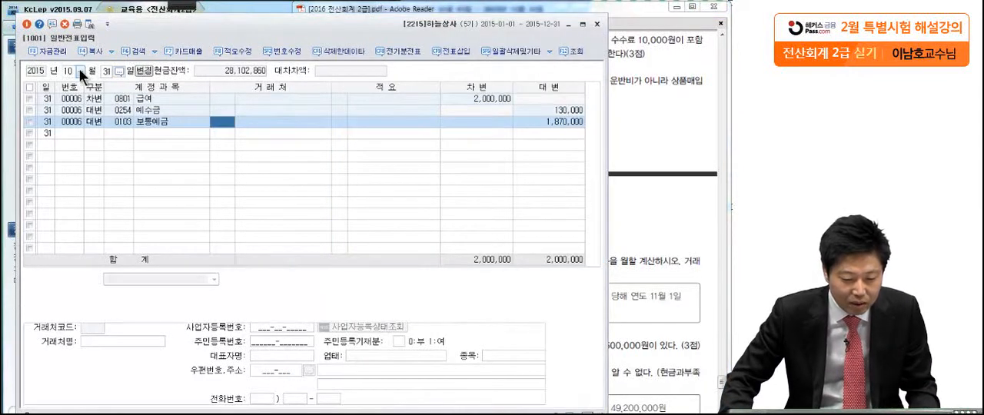
{"action": "left_click", "coordinate": [70, 132]}
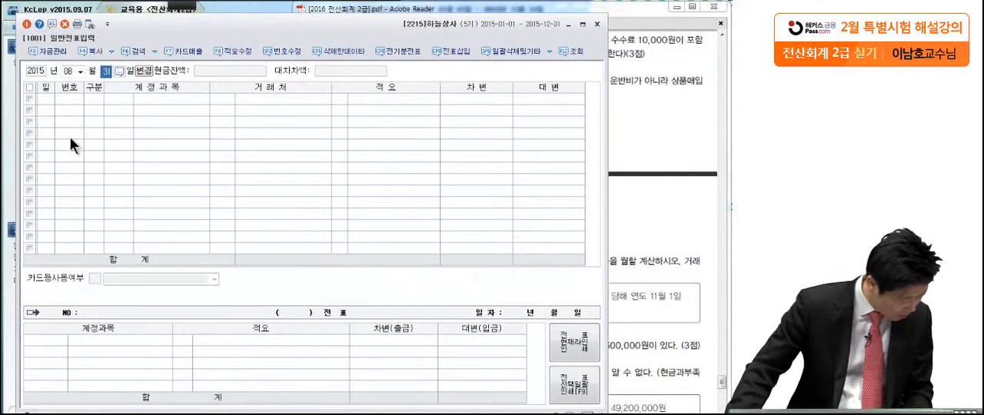
{"action": "type", "text": "23"}
{"action": "key", "text": "Return"}
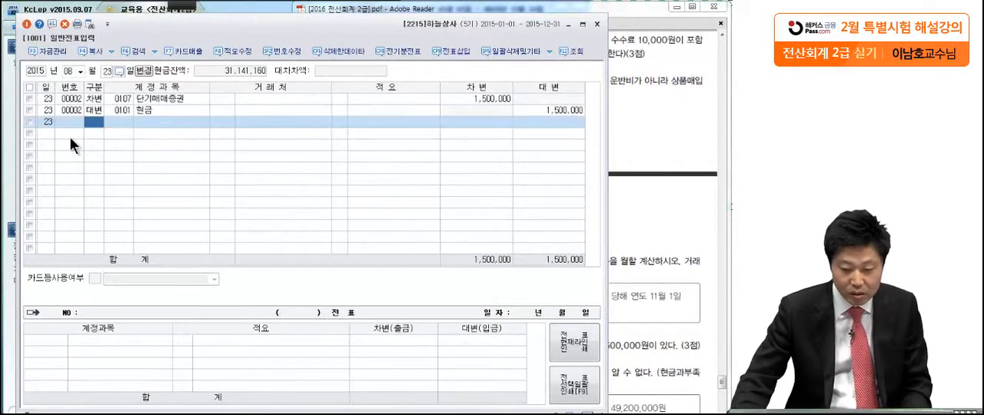
{"action": "left_click", "coordinate": [94, 98]}
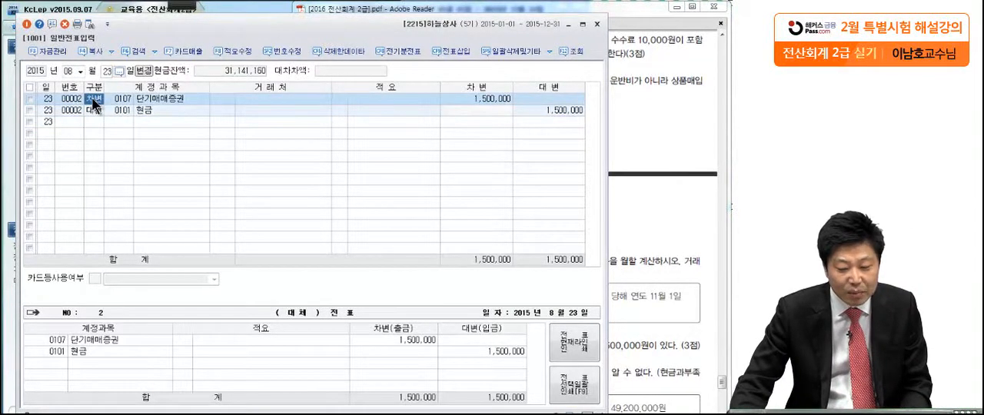
{"action": "left_click", "coordinate": [96, 107]}
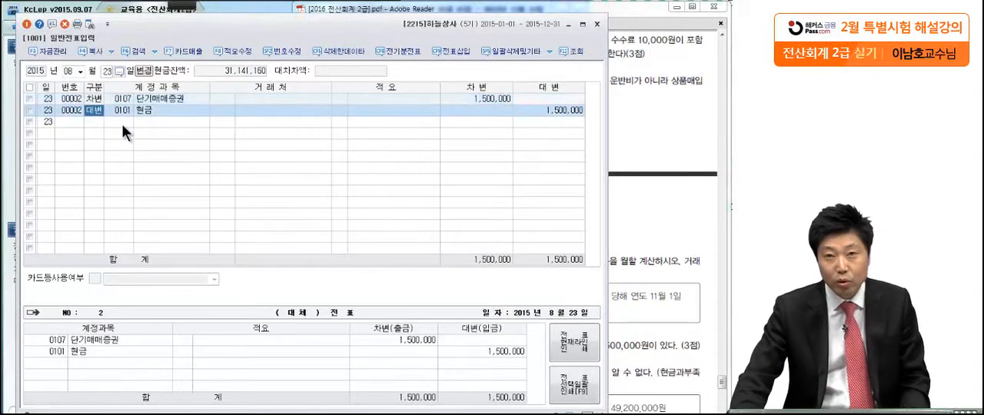
Examine correction (1) of question 5 in the exam PDF, marking the included 수수료 10,000원 and its treatment as 영업외비용
{"action": "left_click", "coordinate": [630, 55]}
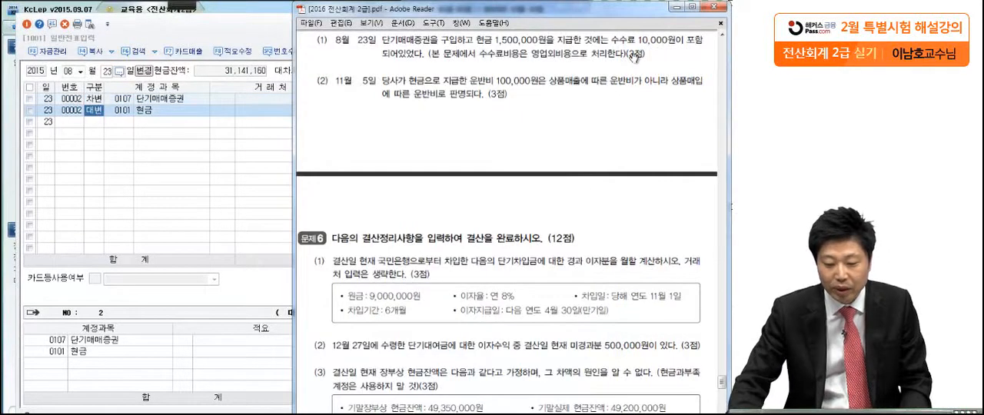
{"action": "left_click", "coordinate": [179, 5]}
{"action": "left_click", "coordinate": [24, 18]}
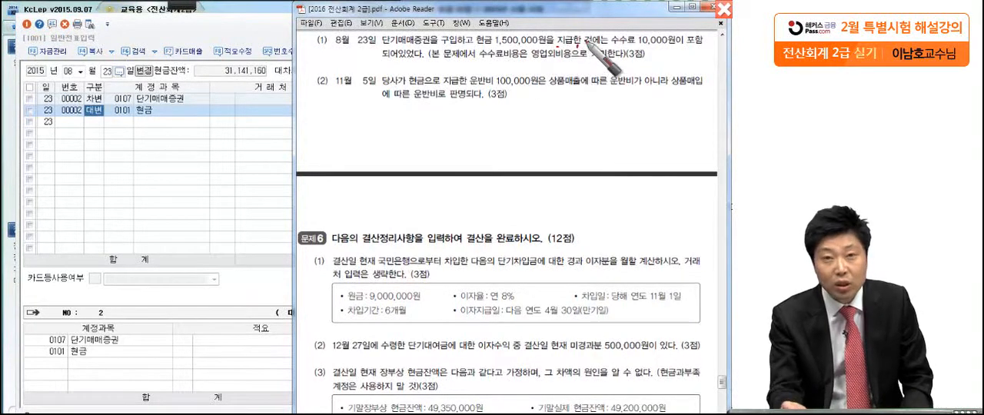
{"action": "mouse_move", "coordinate": [612, 27]}
{"action": "left_mouse_down"}
{"action": "mouse_move", "coordinate": [601, 57]}
{"action": "mouse_move", "coordinate": [675, 50]}
{"action": "left_mouse_up"}
{"action": "left_click", "coordinate": [567, 51]}
{"action": "left_click_drag", "start_coordinate": [369, 67], "coordinate": [421, 67]}
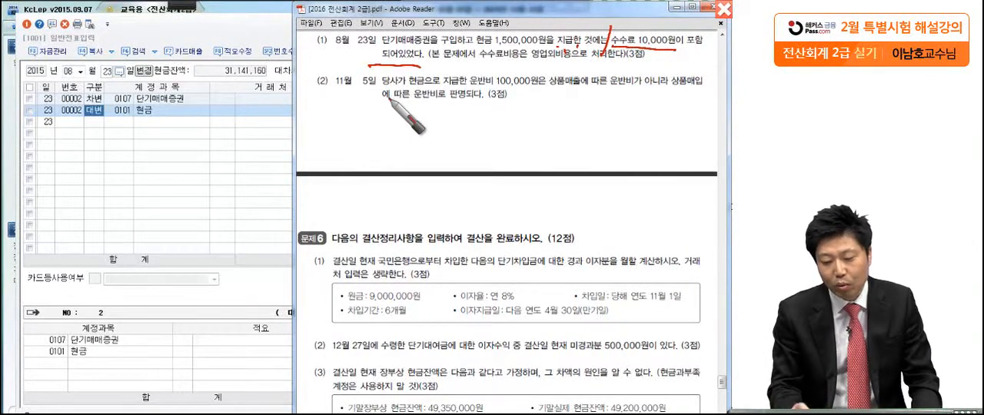
{"action": "left_click_drag", "start_coordinate": [479, 60], "coordinate": [595, 60]}
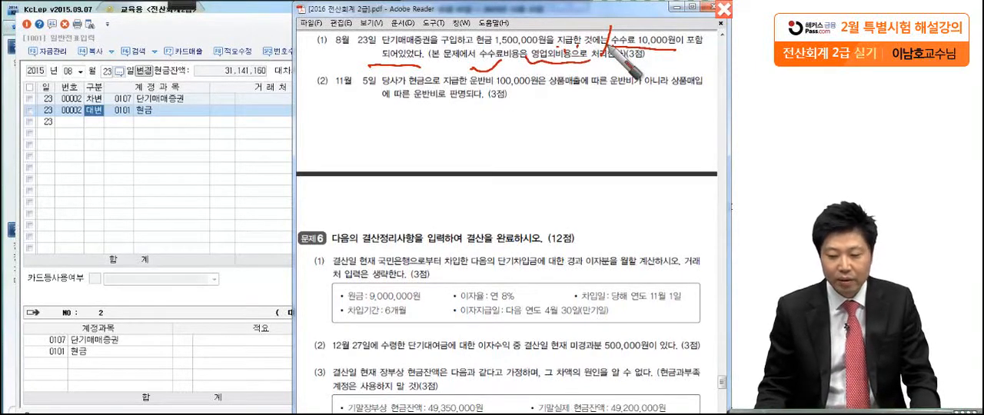
Return to the August 23 voucher in KcLep and select the debit amount of the 단기매매증권 line for editing
{"action": "left_click", "coordinate": [216, 146]}
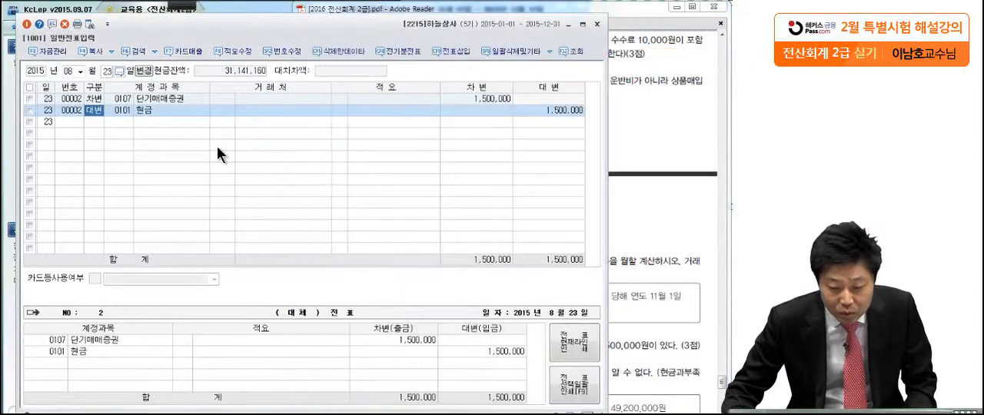
{"action": "left_click", "coordinate": [146, 100]}
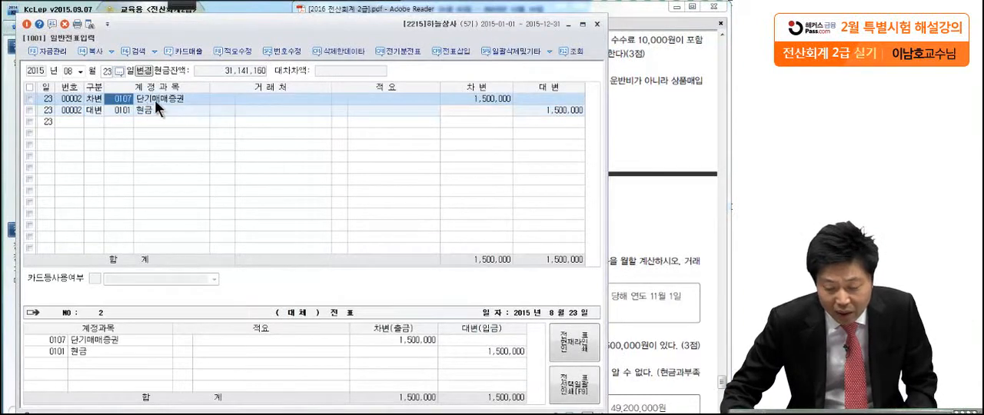
{"action": "left_click", "coordinate": [477, 100]}
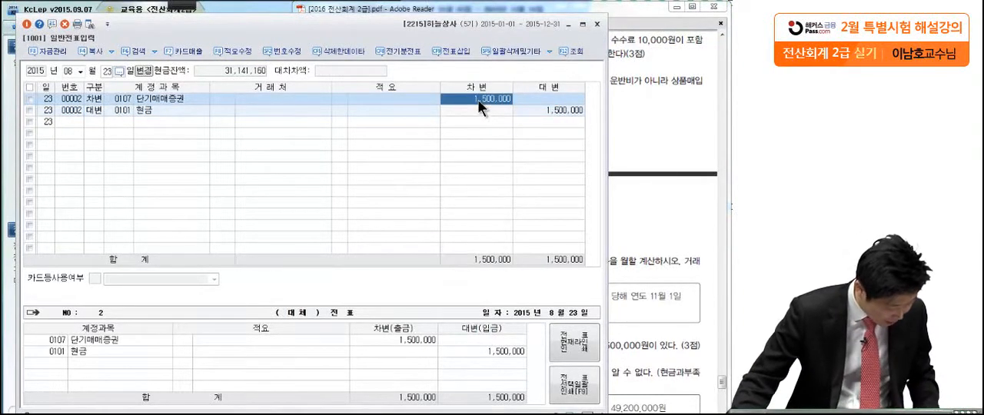
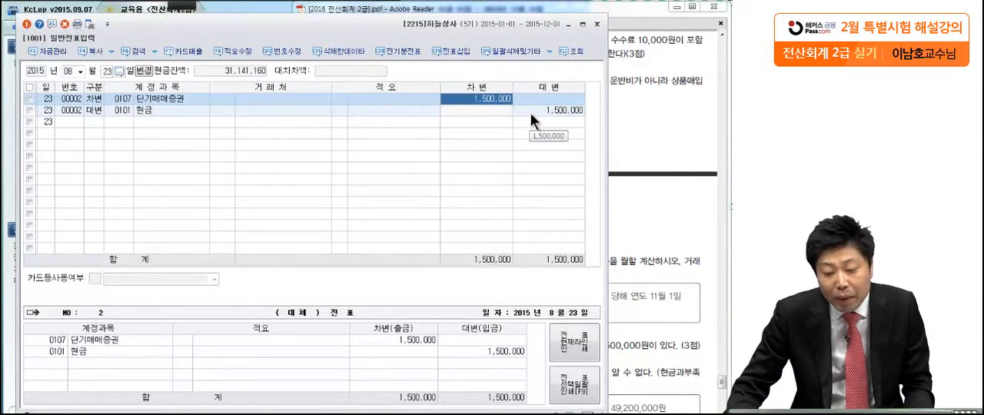
Set the debit amount of the August 23 voucher's 단기매매증권 line to 1,490,000
{"action": "left_click", "coordinate": [530, 112]}
{"action": "left_click", "coordinate": [493, 98]}
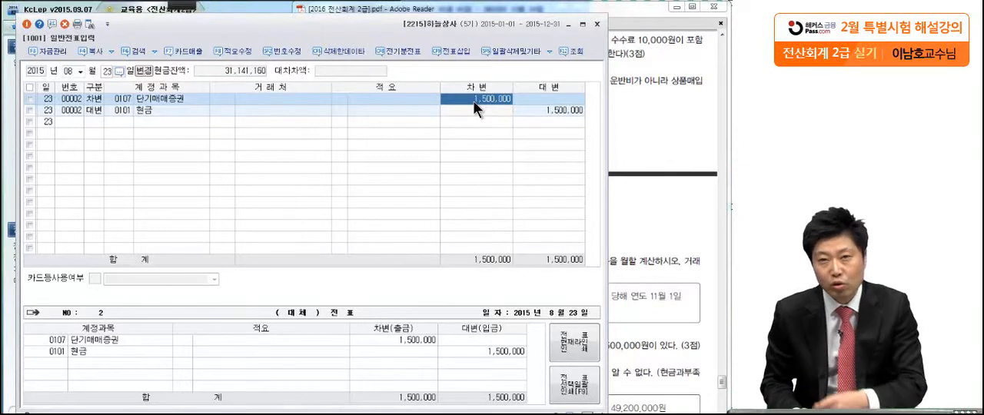
{"action": "type", "text": "1"}
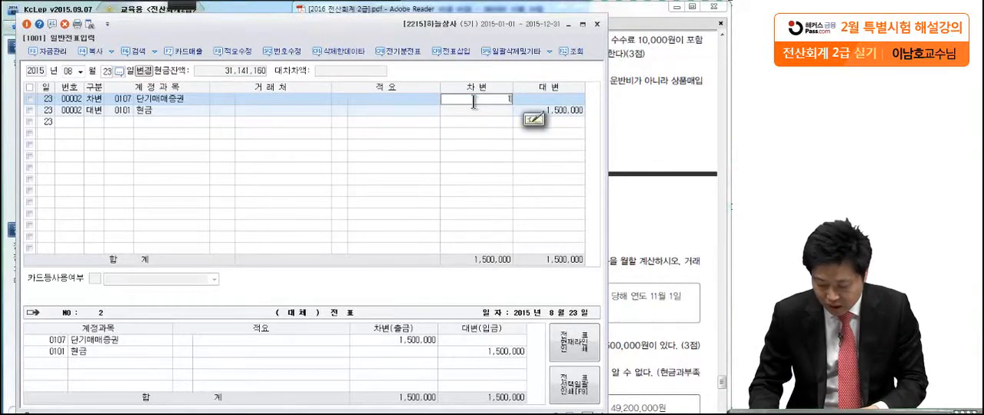
{"action": "type", "text": ",490,000"}
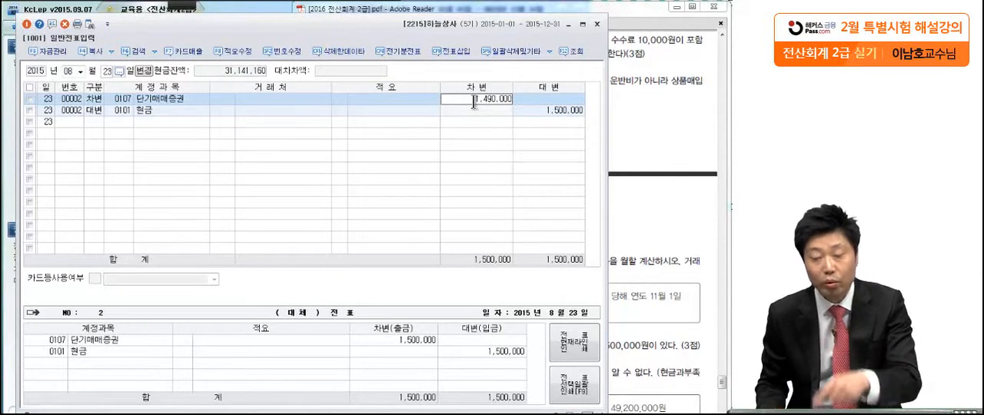
{"action": "key", "text": "Return"}
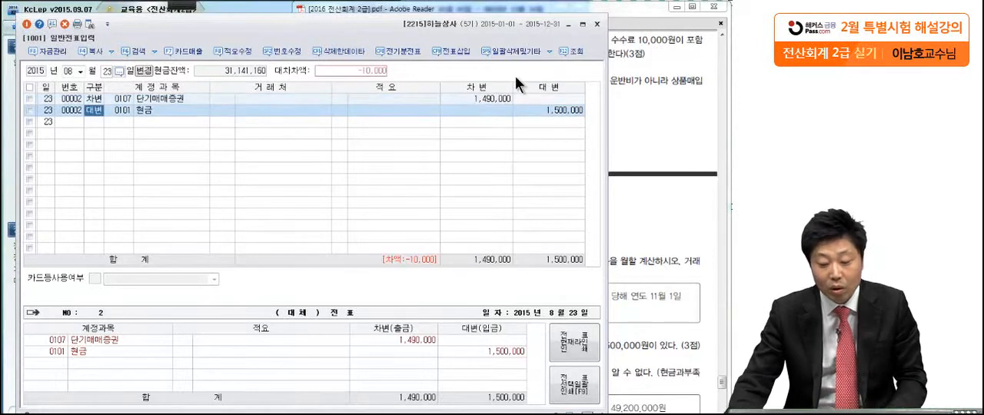
Add a debit line to the August 23 voucher for the non-operating 수수료비용 account (0984) with 10,000
{"action": "left_click", "coordinate": [484, 123]}
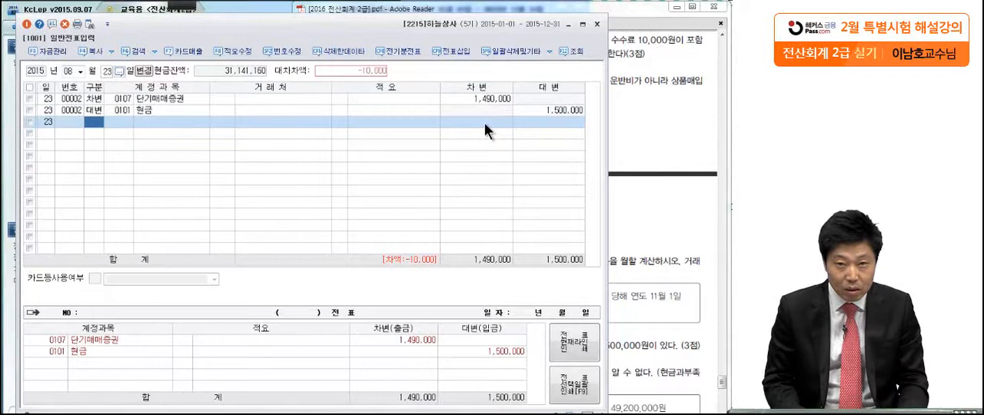
{"action": "type", "text": "3"}
{"action": "key", "text": "Return"}
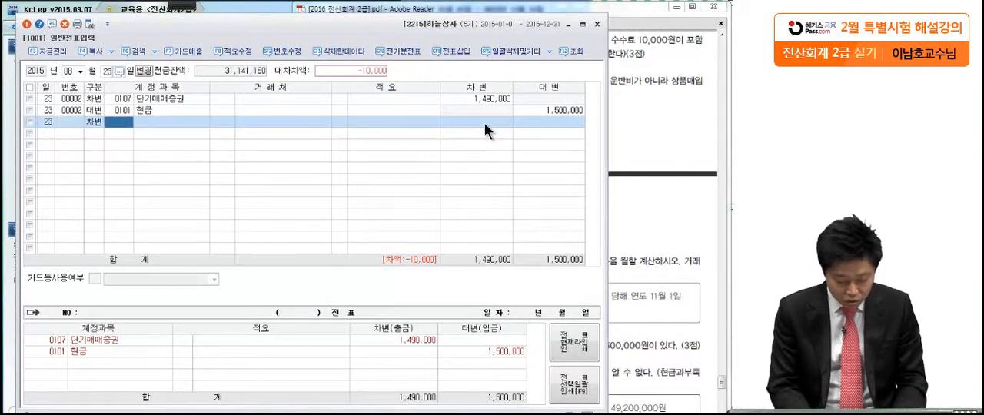
{"action": "type", "text": "수"}
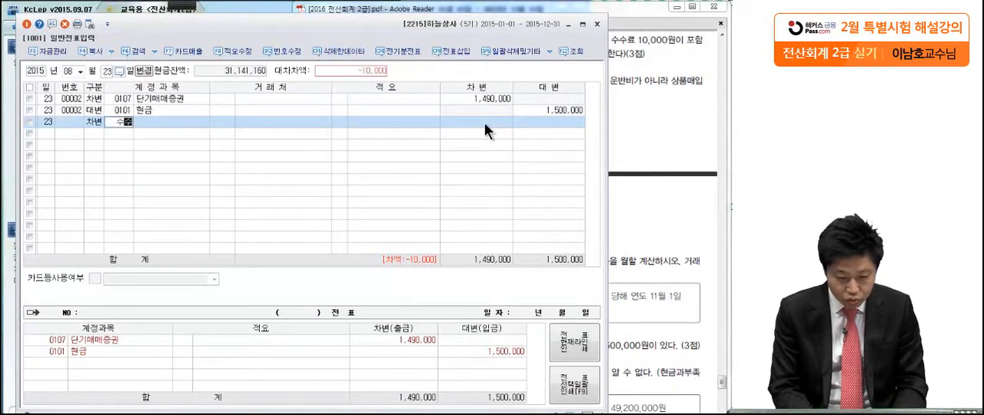
{"action": "type", "text": "수료"}
{"action": "key", "text": "Return"}
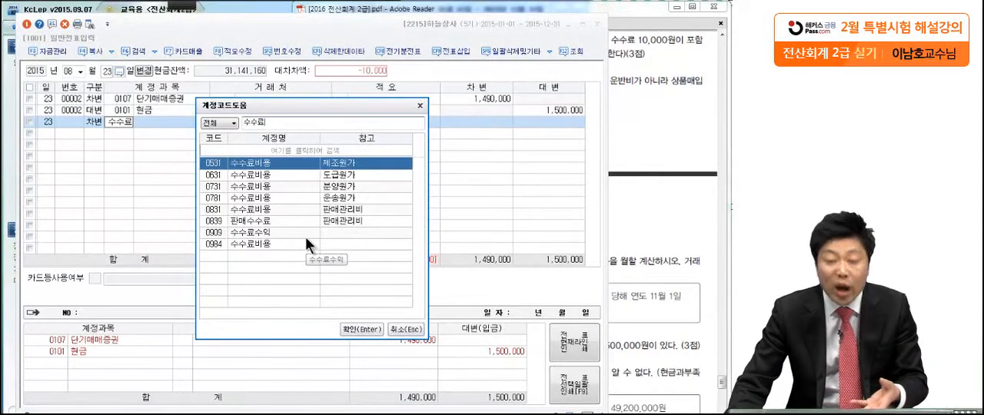
{"action": "left_click", "coordinate": [280, 248]}
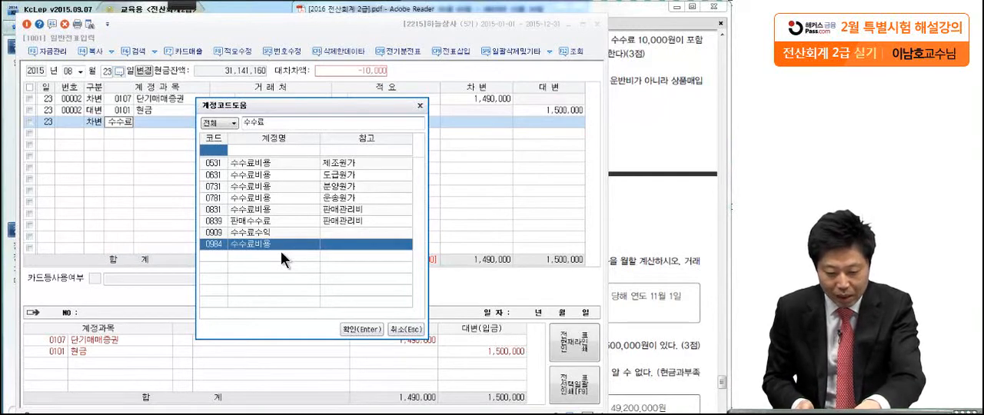
{"action": "key", "text": "Return"}
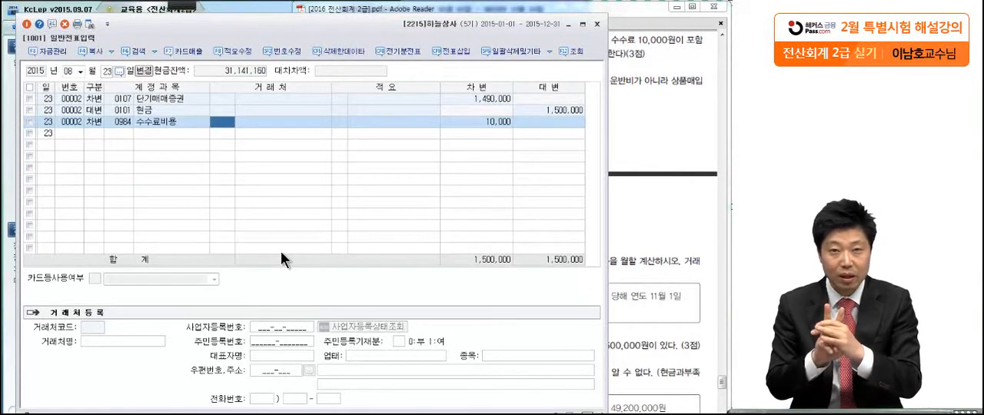
{"action": "left_click", "coordinate": [473, 113]}
{"action": "left_click", "coordinate": [478, 123]}
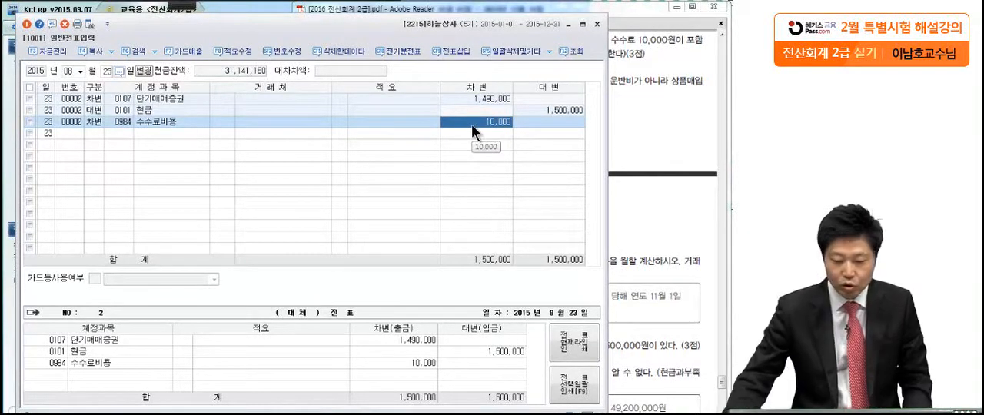
Read correction (2) of question 5 in the exam PDF and bring up the November 5 voucher in KcLep's 일반전표입력
{"action": "left_click", "coordinate": [619, 180]}
{"action": "scroll", "coordinate": [619, 180], "scroll_direction": "down", "scroll_amount": 1}
{"action": "left_click_drag", "start_coordinate": [619, 180], "coordinate": [618, 178]}
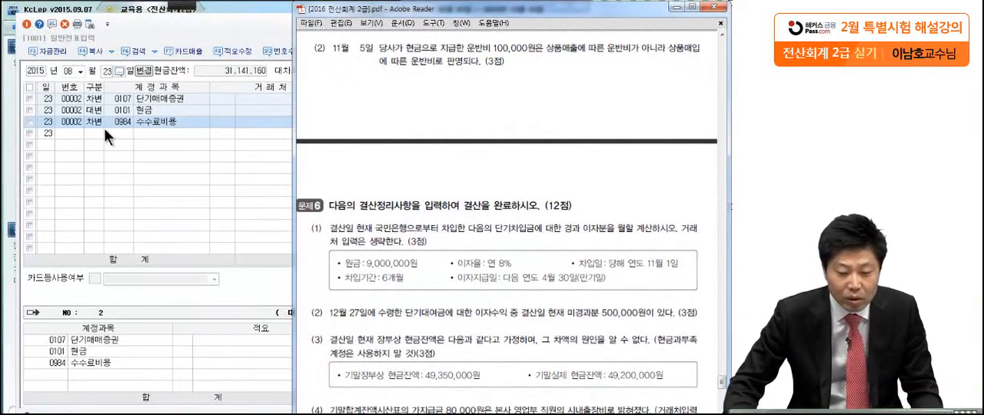
{"action": "left_click", "coordinate": [80, 71]}
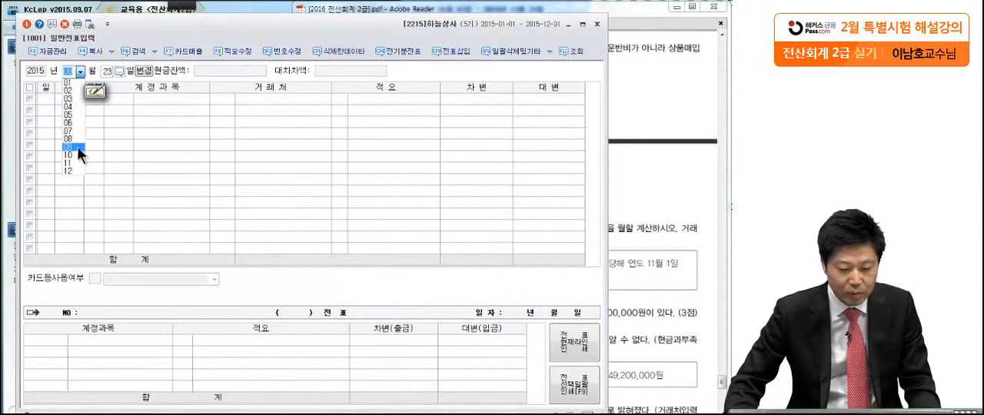
{"action": "left_click", "coordinate": [77, 164]}
{"action": "type", "text": "5"}
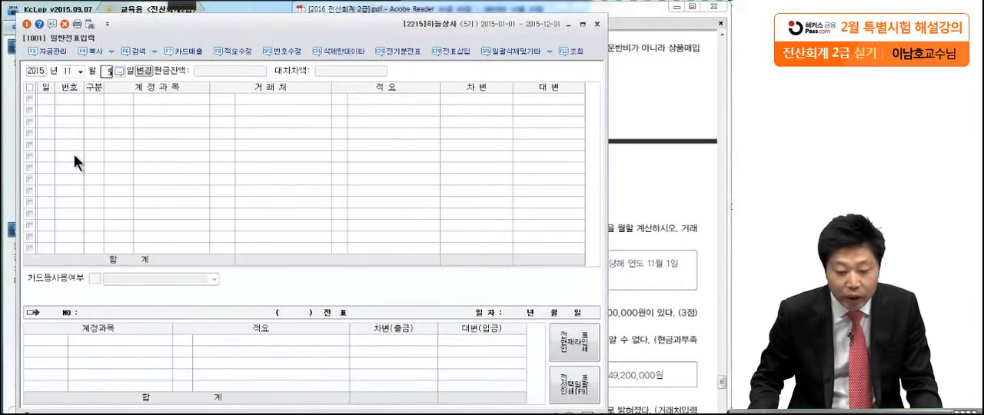
{"action": "key", "text": "Return"}
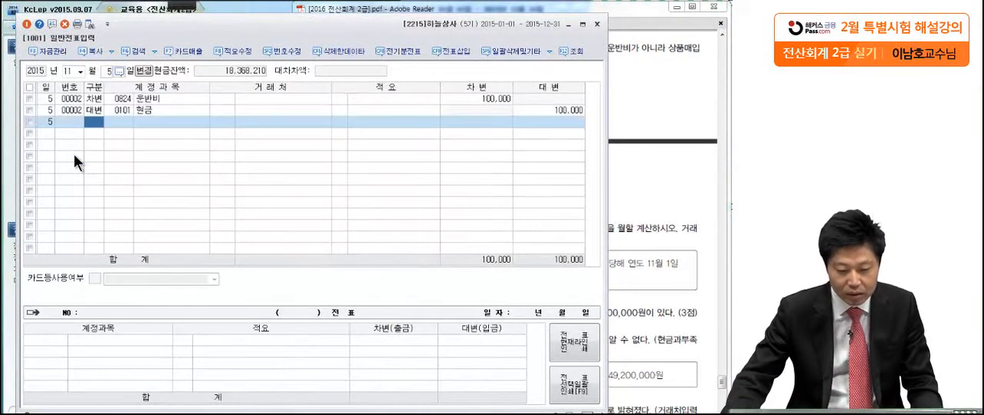
{"action": "left_click", "coordinate": [120, 99]}
{"action": "left_click", "coordinate": [112, 109]}
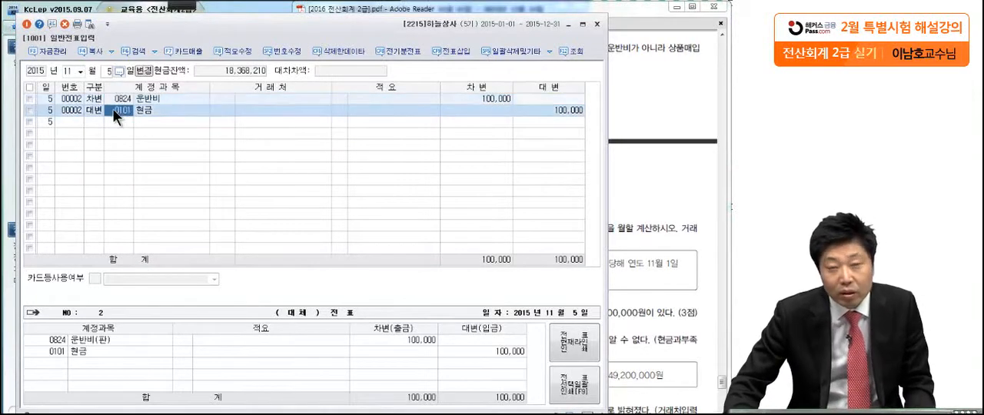
Return to the exam PDF and mark in correction (2) that the 운반비 belongs to 상품매입
{"action": "left_click", "coordinate": [681, 85]}
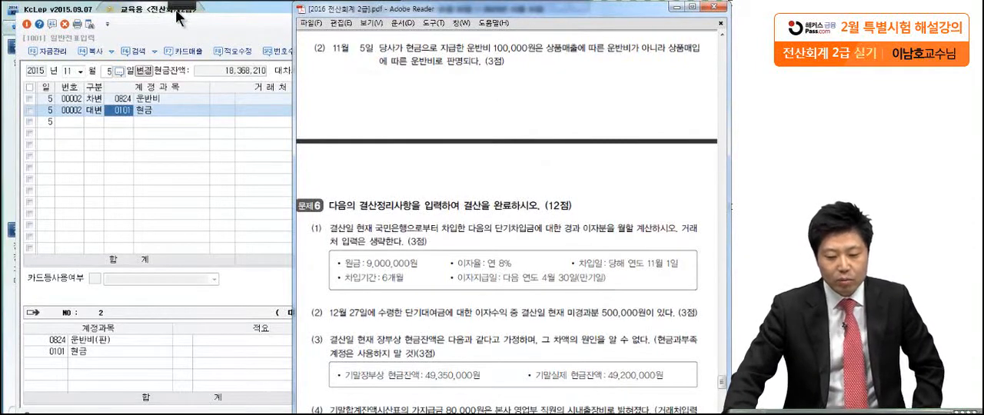
{"action": "mouse_move", "coordinate": [180, 11]}
{"action": "left_click", "coordinate": [21, 17]}
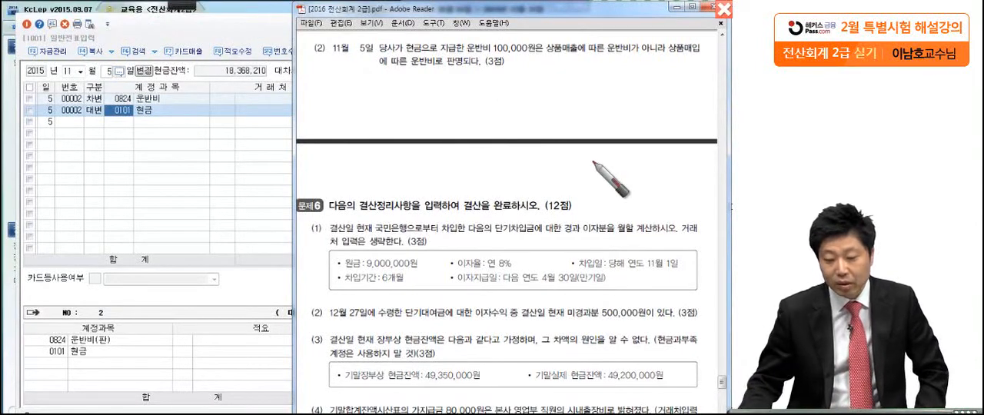
{"action": "left_click_drag", "start_coordinate": [540, 62], "coordinate": [541, 60]}
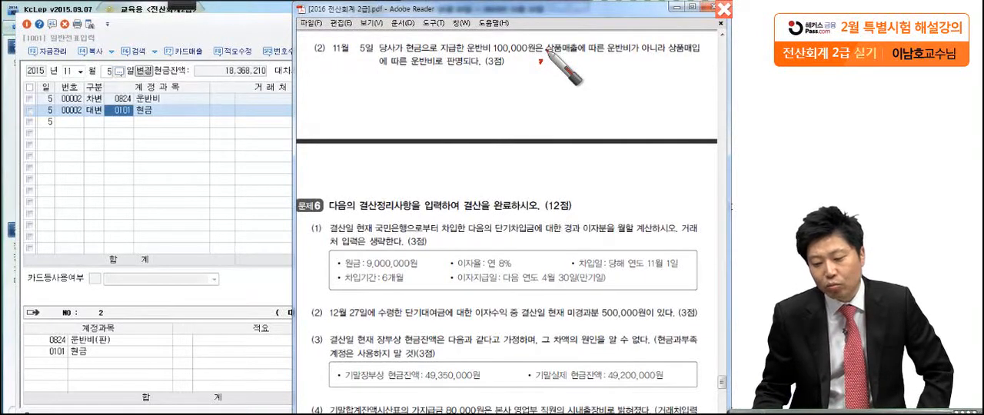
{"action": "left_click_drag", "start_coordinate": [646, 74], "coordinate": [680, 24]}
{"action": "left_click_drag", "start_coordinate": [372, 73], "coordinate": [466, 72]}
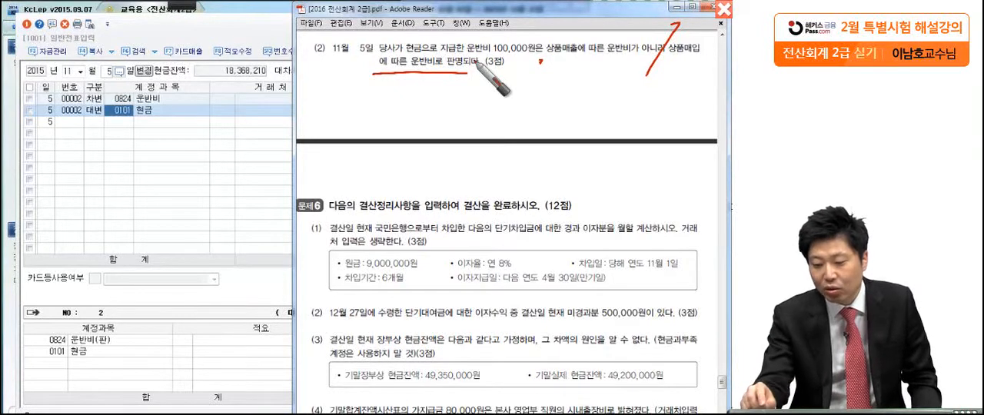
{"action": "left_click_drag", "start_coordinate": [687, 60], "coordinate": [657, 96]}
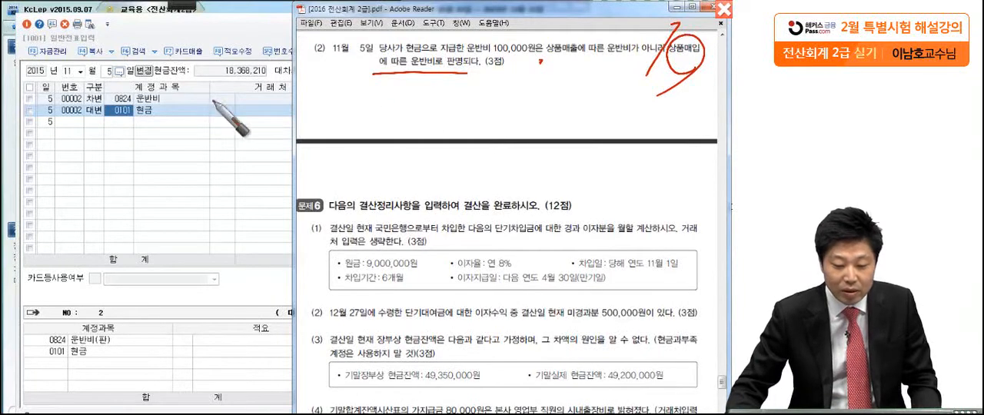
Switch to KcLep and change the November 5 voucher's debit account from 운반비 to 상품 (0146)
{"action": "left_click", "coordinate": [147, 101]}
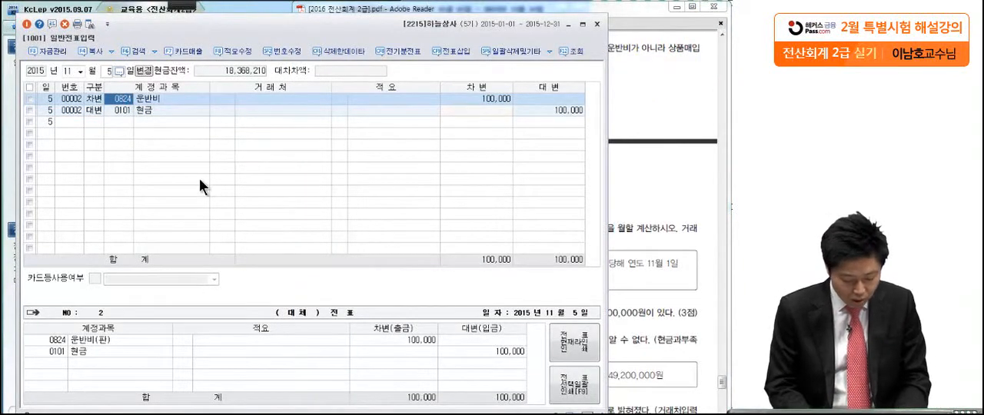
{"action": "key", "text": "BackSpace"}
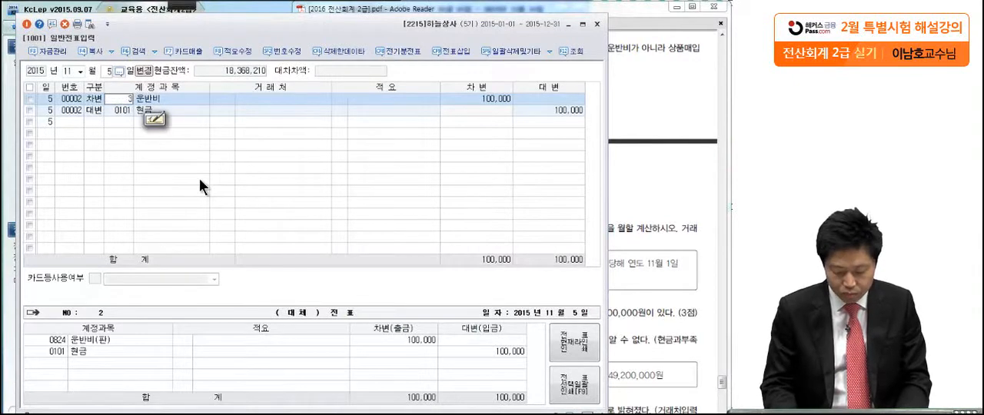
{"action": "key", "text": "Return"}
{"action": "left_click", "coordinate": [122, 99]}
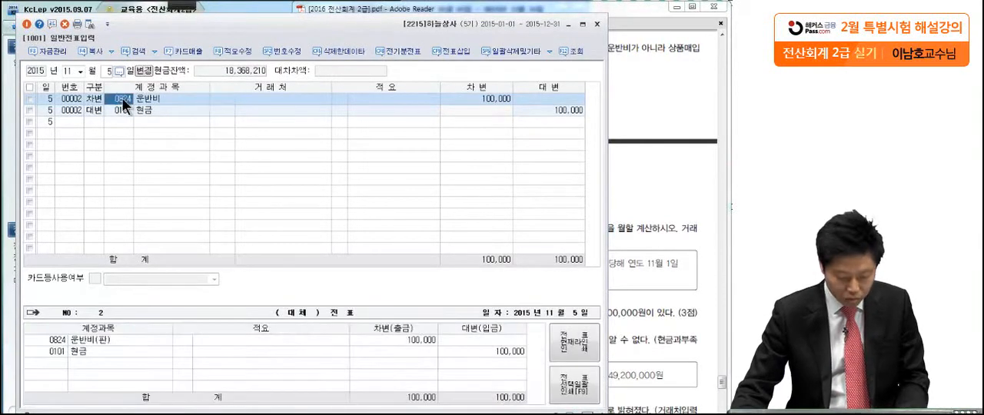
{"action": "key", "text": "F2"}
{"action": "type", "text": "상품"}
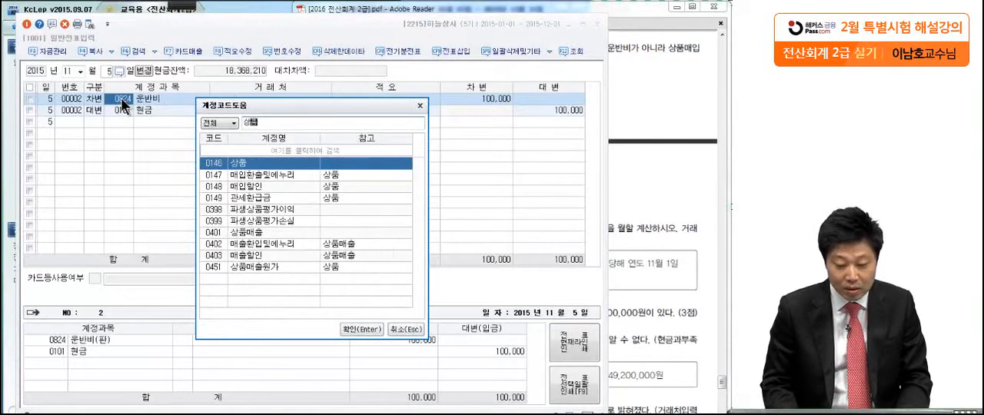
{"action": "key", "text": "Return"}
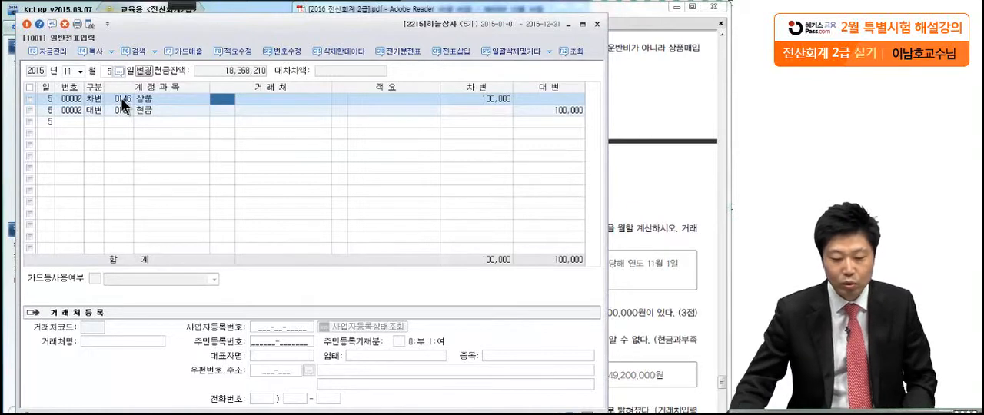
Return to the exam PDF and mark correction (2) of question 5 as important with a circle and a star
{"action": "left_click", "coordinate": [641, 94]}
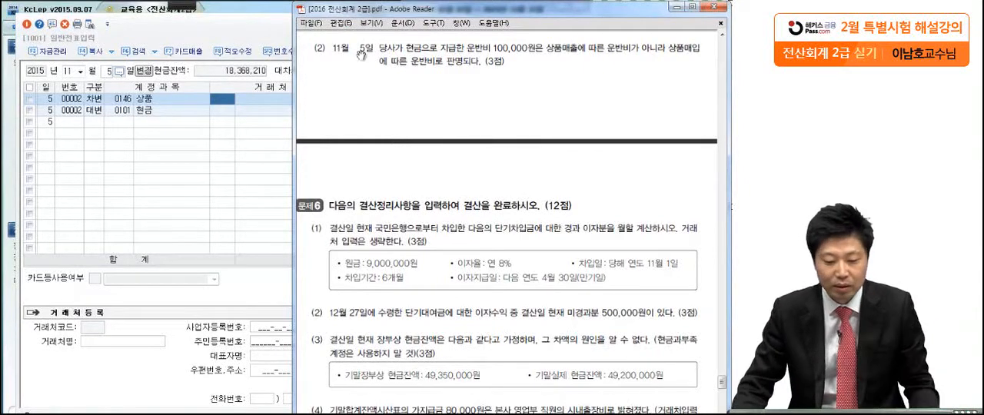
{"action": "left_click", "coordinate": [163, 12]}
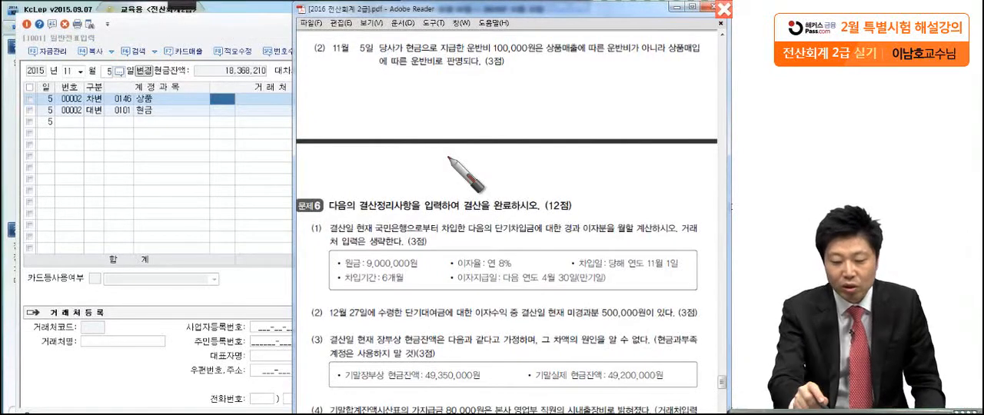
{"action": "mouse_move", "coordinate": [305, 36]}
{"action": "left_mouse_down"}
{"action": "mouse_move", "coordinate": [291, 46]}
{"action": "mouse_move", "coordinate": [256, 41]}
{"action": "mouse_move", "coordinate": [264, 32]}
{"action": "left_mouse_up"}
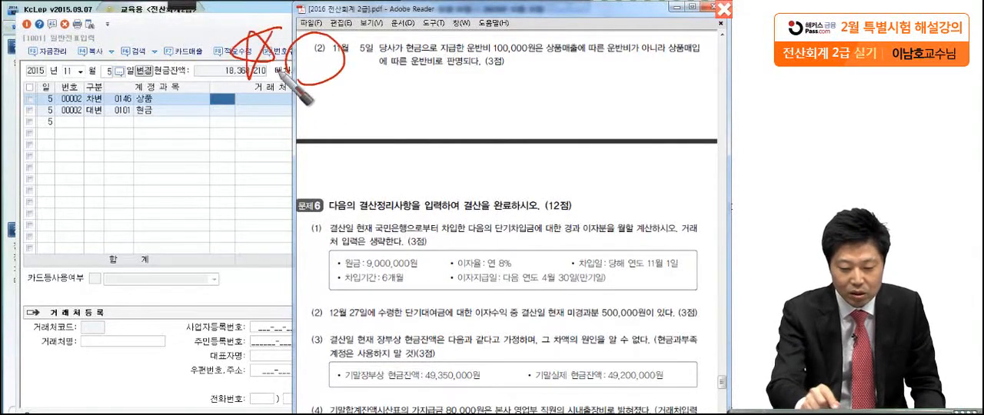
{"action": "left_click_drag", "start_coordinate": [281, 68], "coordinate": [261, 137]}
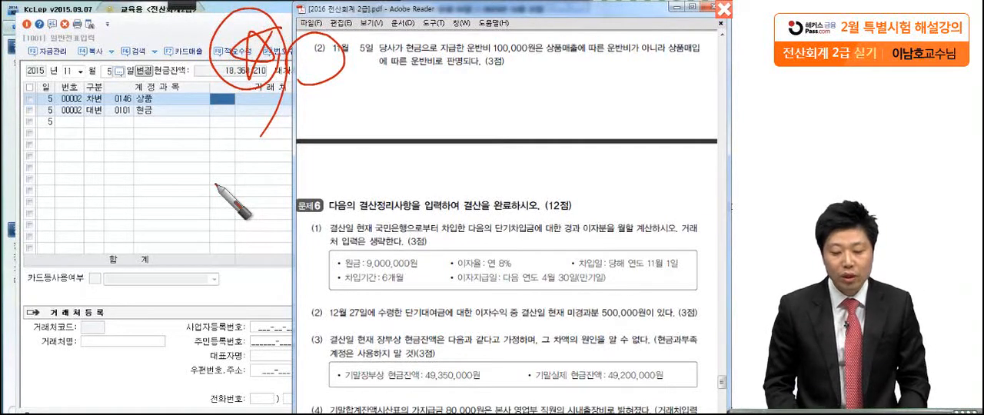
{"action": "key", "text": "Escape"}
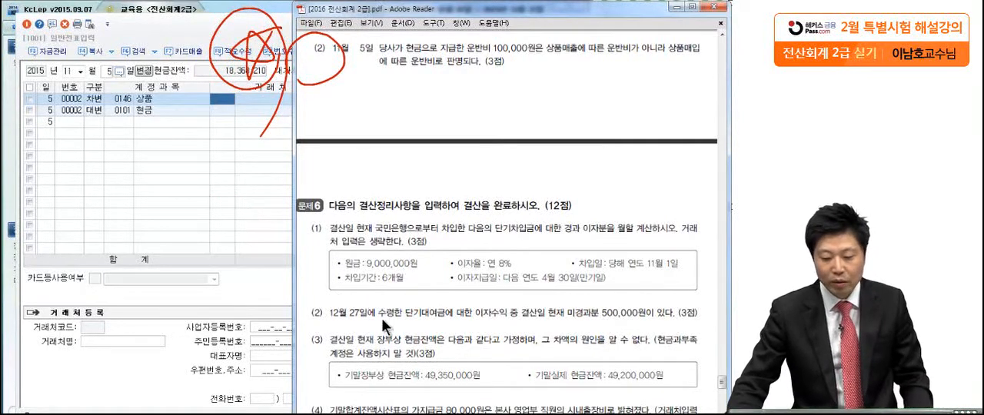
Go to question 6 in the exam PDF, underline the loan terms in item (1) and circle the November 1 borrowing date
{"action": "mouse_move", "coordinate": [408, 345]}
{"action": "left_mouse_down"}
{"action": "mouse_move", "coordinate": [411, 256]}
{"action": "mouse_move", "coordinate": [424, 309]}
{"action": "mouse_move", "coordinate": [422, 290]}
{"action": "left_mouse_up"}
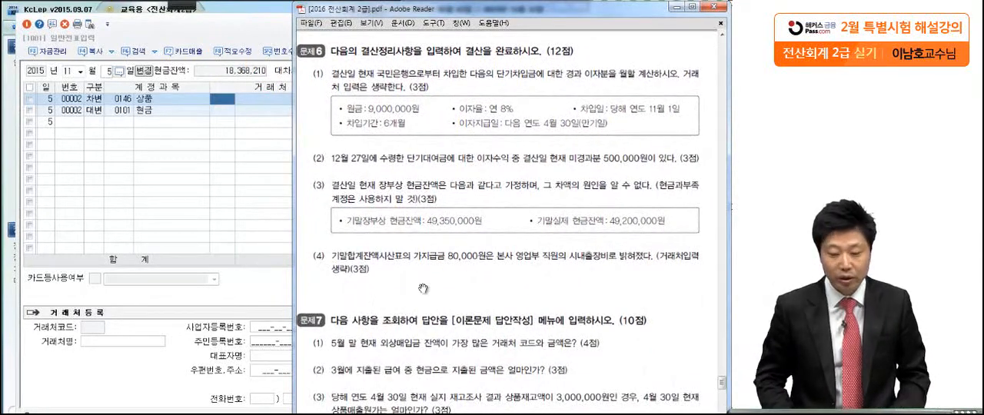
{"action": "scroll", "coordinate": [508, 223], "scroll_direction": "down", "scroll_amount": 1}
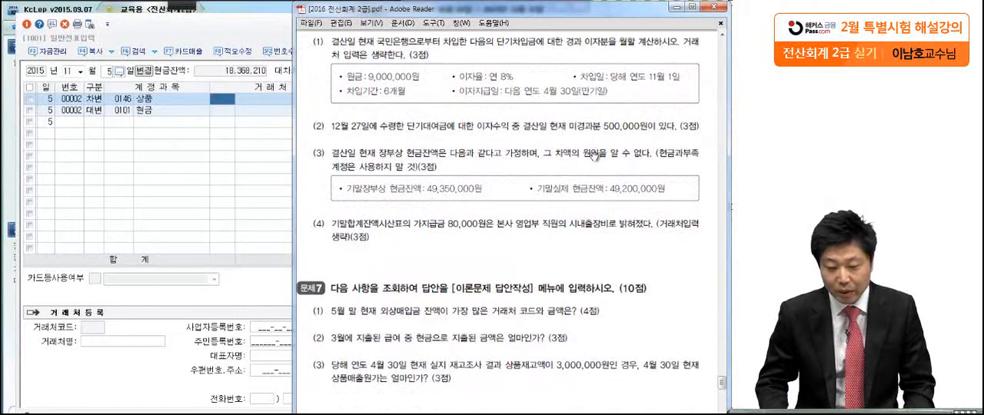
{"action": "left_click", "coordinate": [177, 7]}
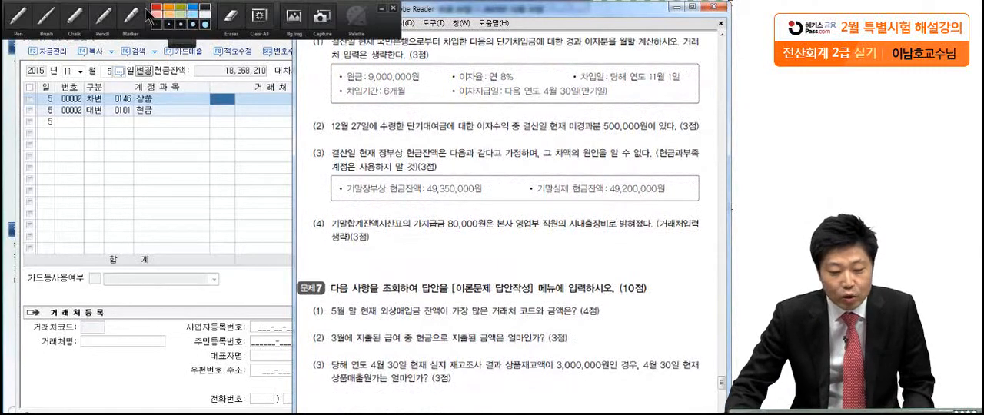
{"action": "left_click", "coordinate": [21, 17]}
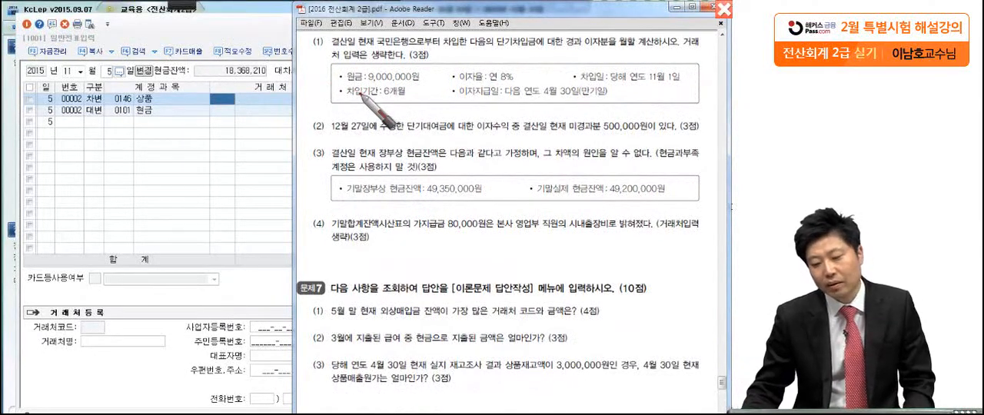
{"action": "left_click_drag", "start_coordinate": [555, 56], "coordinate": [557, 61]}
{"action": "left_click", "coordinate": [579, 53]}
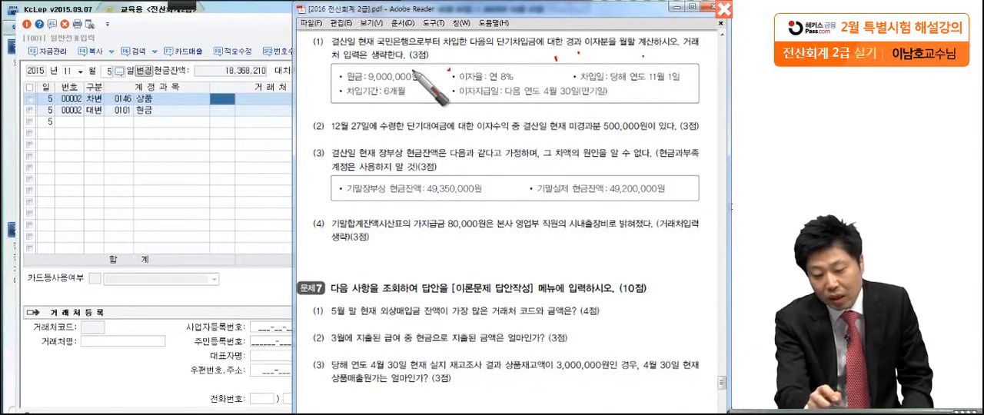
{"action": "left_click_drag", "start_coordinate": [335, 83], "coordinate": [538, 77]}
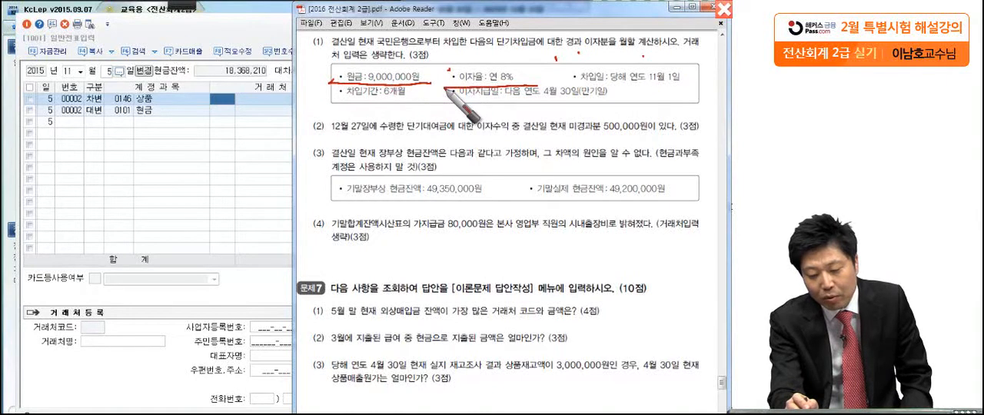
{"action": "left_click_drag", "start_coordinate": [706, 82], "coordinate": [555, 80]}
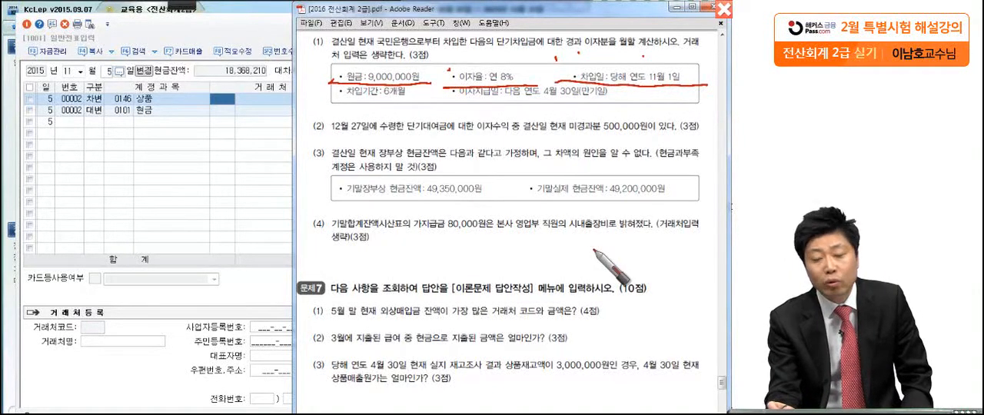
{"action": "left_click_drag", "start_coordinate": [317, 110], "coordinate": [632, 99]}
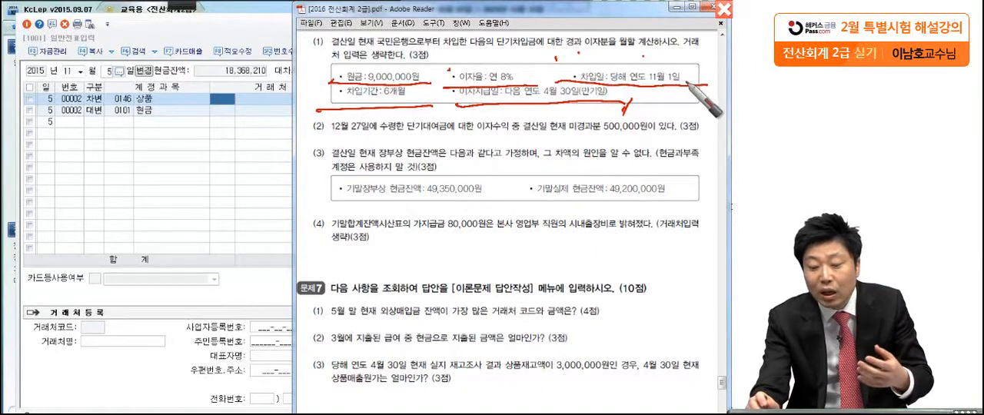
{"action": "left_click_drag", "start_coordinate": [665, 89], "coordinate": [666, 113]}
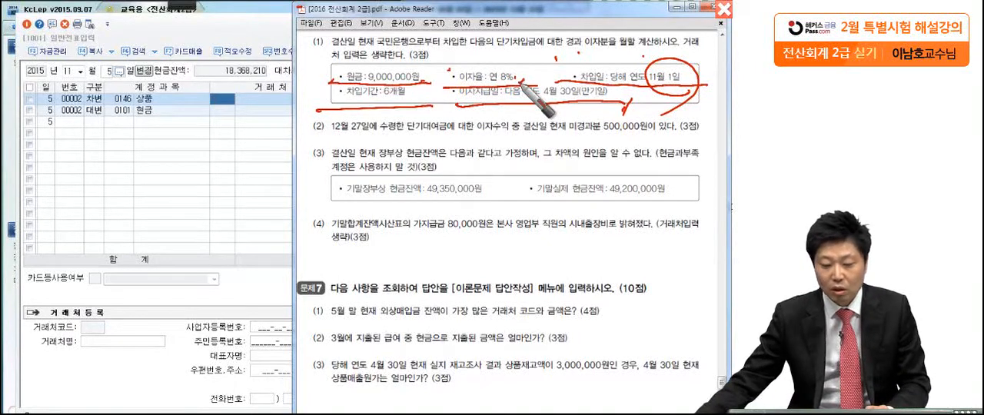
Write out the accrued interest calculation 9,000,000 × 8% × 2/12 = 120,000 over the screen, circle 2/12, box the result and clear the annotations
{"action": "mouse_move", "coordinate": [97, 231]}
{"action": "left_mouse_down"}
{"action": "mouse_move", "coordinate": [89, 261]}
{"action": "mouse_move", "coordinate": [108, 280]}
{"action": "mouse_move", "coordinate": [141, 248]}
{"action": "mouse_move", "coordinate": [231, 246]}
{"action": "mouse_move", "coordinate": [235, 262]}
{"action": "left_mouse_up"}
{"action": "mouse_move", "coordinate": [262, 229]}
{"action": "left_mouse_down"}
{"action": "mouse_move", "coordinate": [289, 230]}
{"action": "mouse_move", "coordinate": [283, 265]}
{"action": "mouse_move", "coordinate": [350, 246]}
{"action": "left_mouse_up"}
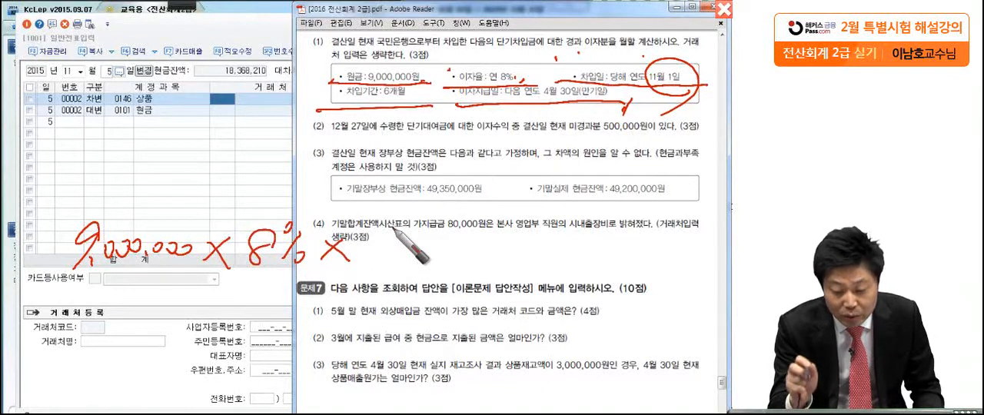
{"action": "mouse_move", "coordinate": [372, 251]}
{"action": "left_mouse_down"}
{"action": "mouse_move", "coordinate": [436, 249]}
{"action": "mouse_move", "coordinate": [389, 286]}
{"action": "mouse_move", "coordinate": [411, 277]}
{"action": "mouse_move", "coordinate": [419, 285]}
{"action": "left_mouse_up"}
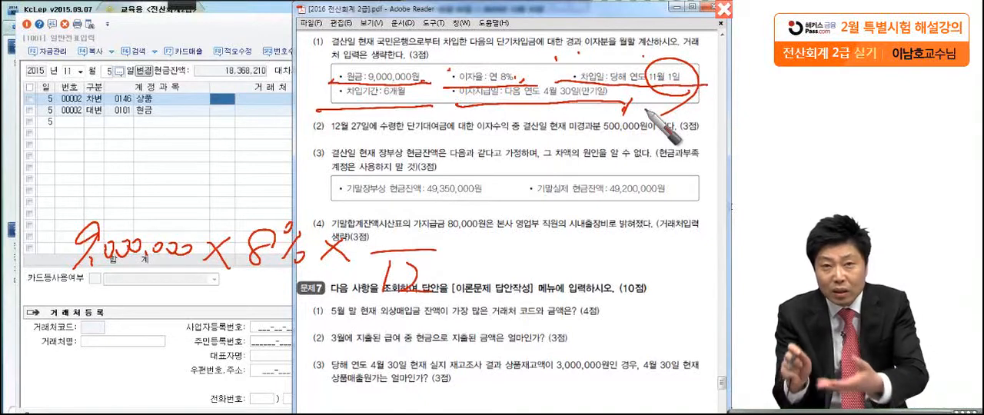
{"action": "left_click_drag", "start_coordinate": [387, 202], "coordinate": [419, 225]}
{"action": "mouse_move", "coordinate": [419, 320]}
{"action": "left_mouse_down"}
{"action": "mouse_move", "coordinate": [327, 291]}
{"action": "mouse_move", "coordinate": [440, 297]}
{"action": "mouse_move", "coordinate": [419, 333]}
{"action": "left_mouse_up"}
{"action": "left_click_drag", "start_coordinate": [493, 245], "coordinate": [510, 240]}
{"action": "left_click_drag", "start_coordinate": [486, 260], "coordinate": [517, 263]}
{"action": "left_click_drag", "start_coordinate": [538, 196], "coordinate": [534, 281]}
{"action": "mouse_move", "coordinate": [543, 204]}
{"action": "left_mouse_down"}
{"action": "mouse_move", "coordinate": [645, 200]}
{"action": "mouse_move", "coordinate": [546, 277]}
{"action": "left_mouse_up"}
{"action": "left_click_drag", "start_coordinate": [683, 286], "coordinate": [680, 298]}
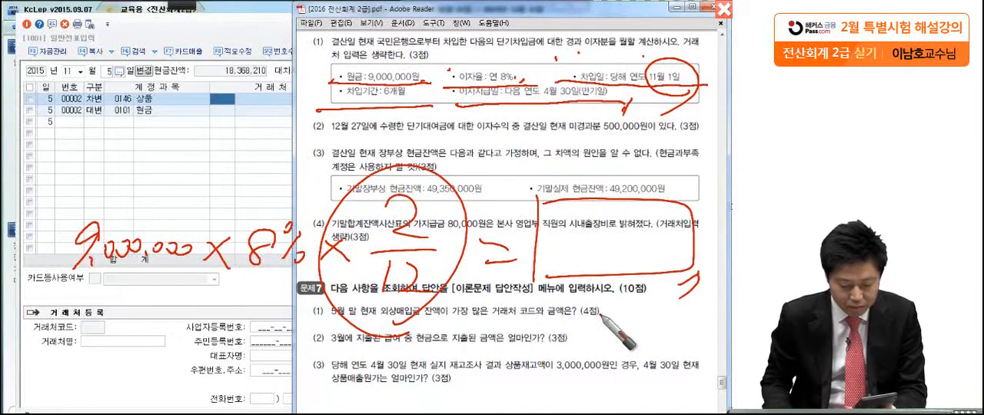
{"action": "mouse_move", "coordinate": [575, 218]}
{"action": "left_mouse_down"}
{"action": "mouse_move", "coordinate": [577, 261]}
{"action": "mouse_move", "coordinate": [615, 231]}
{"action": "mouse_move", "coordinate": [638, 247]}
{"action": "mouse_move", "coordinate": [669, 238]}
{"action": "left_mouse_up"}
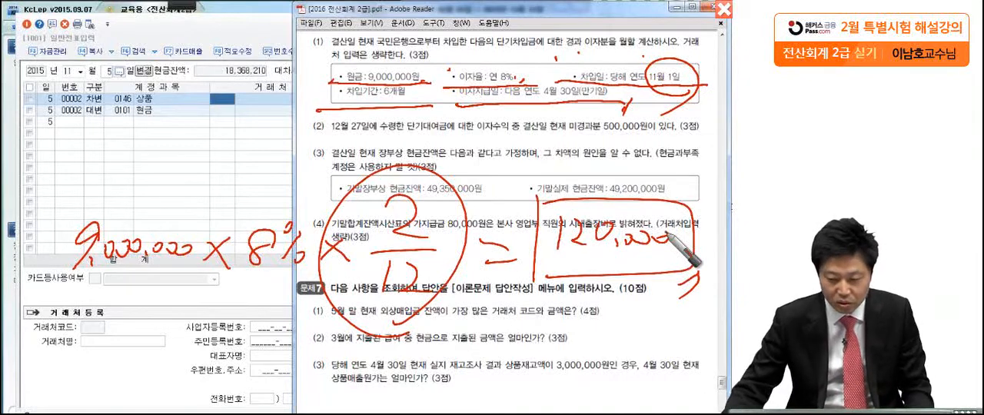
{"action": "key", "text": "Escape"}
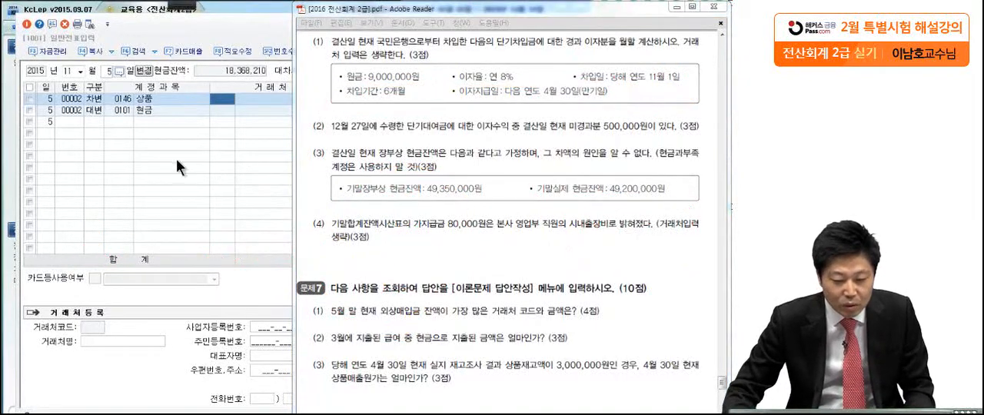
Switch to KcLep and set the 일반전표입력 date to December 31
{"action": "left_click", "coordinate": [80, 70]}
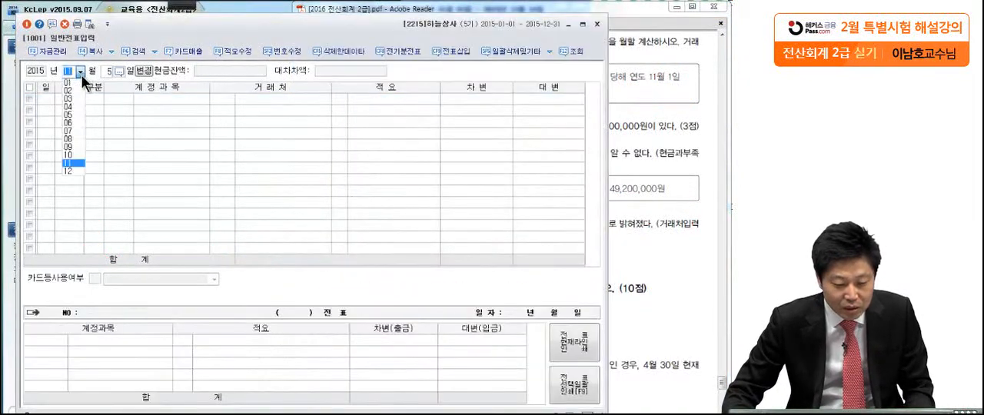
{"action": "left_click", "coordinate": [77, 170]}
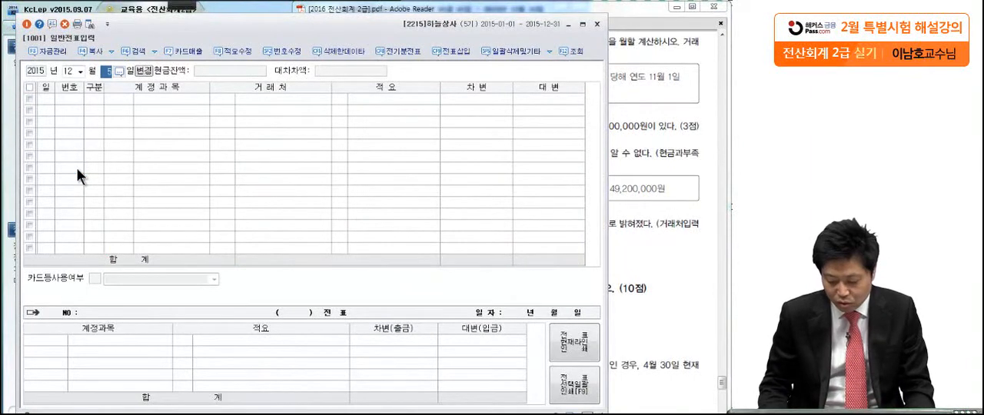
{"action": "type", "text": "31"}
{"action": "key", "text": "Return"}
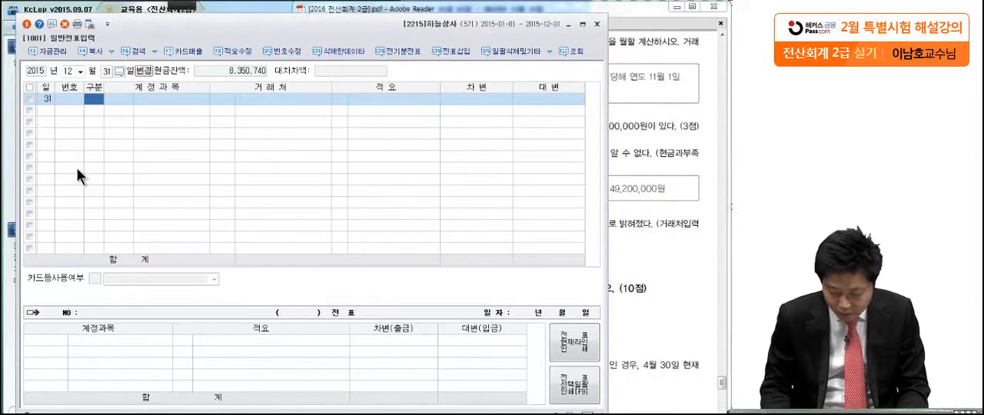
Enter a December 31 debit line for 이자비용 (0951) with an amount of 120,000
{"action": "key", "text": "3"}
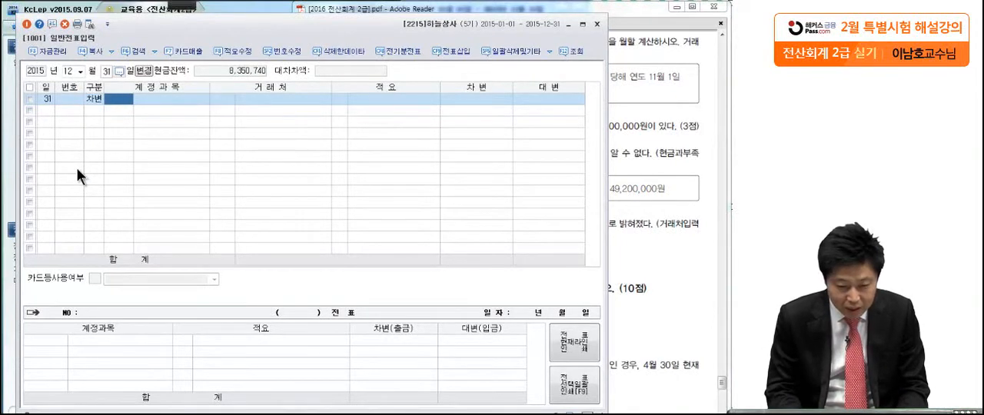
{"action": "type", "text": "임"}
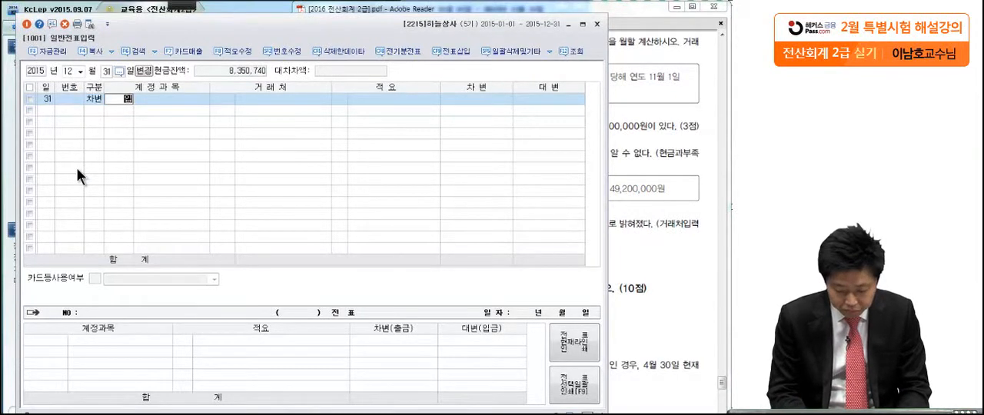
{"action": "type", "text": "자비"}
{"action": "key", "text": "Return"}
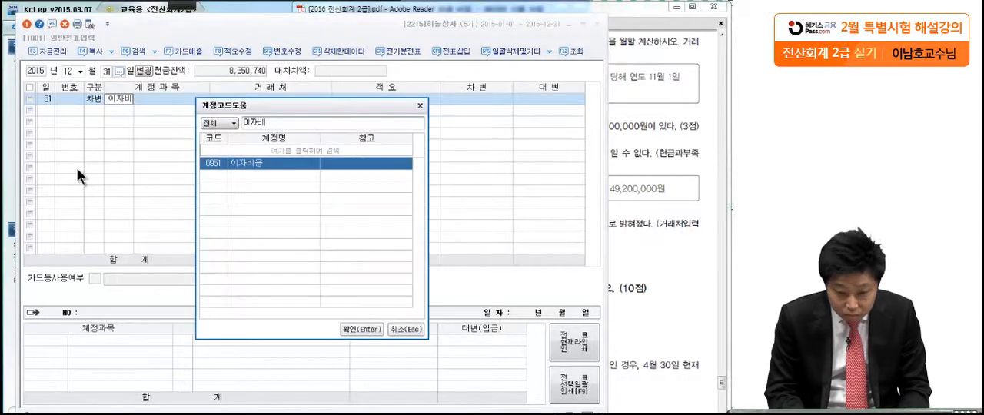
{"action": "key", "text": "Return"}
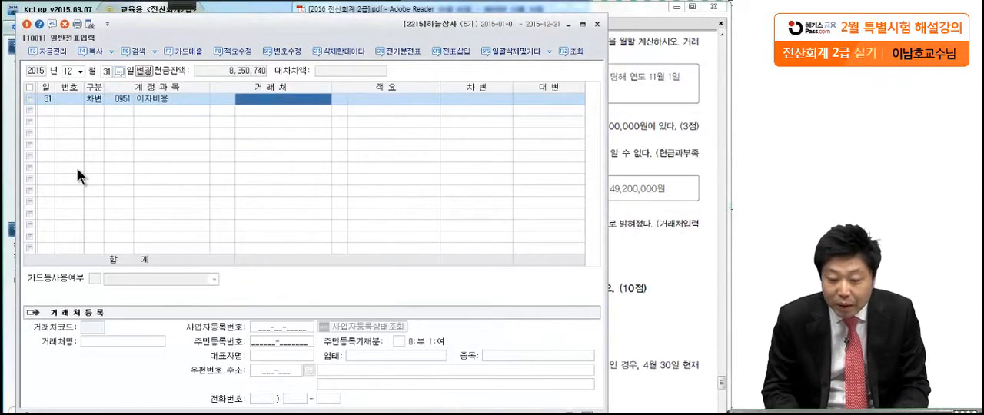
{"action": "key", "text": "Return"}
{"action": "key", "text": "Return"}
{"action": "type", "text": "1200000"}
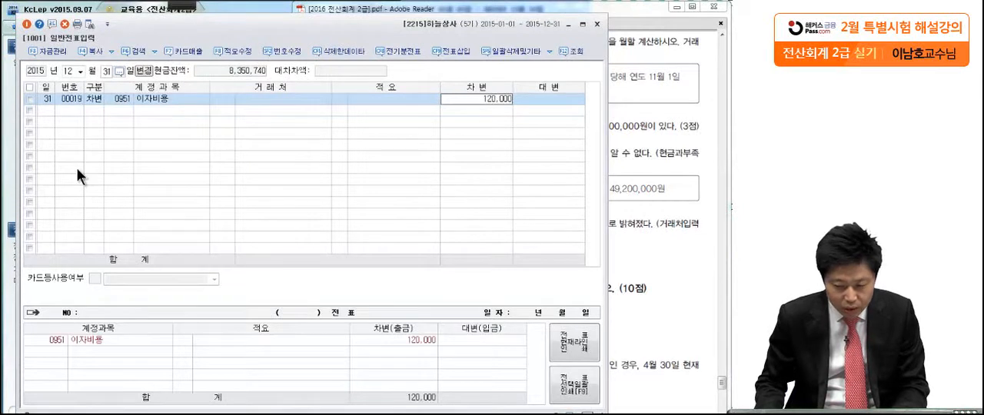
{"action": "key", "text": "Return"}
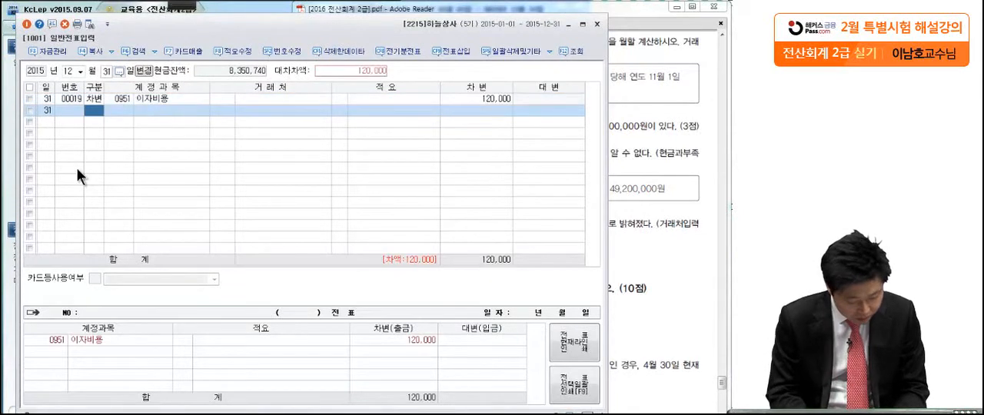
Add the matching credit line for 미지급비용 (0262) with an amount of 120,000
{"action": "type", "text": "4"}
{"action": "key", "text": "Return"}
{"action": "type", "text": "미지급"}
{"action": "key", "text": "Return"}
{"action": "key", "text": "Down"}
{"action": "key", "text": "Down"}
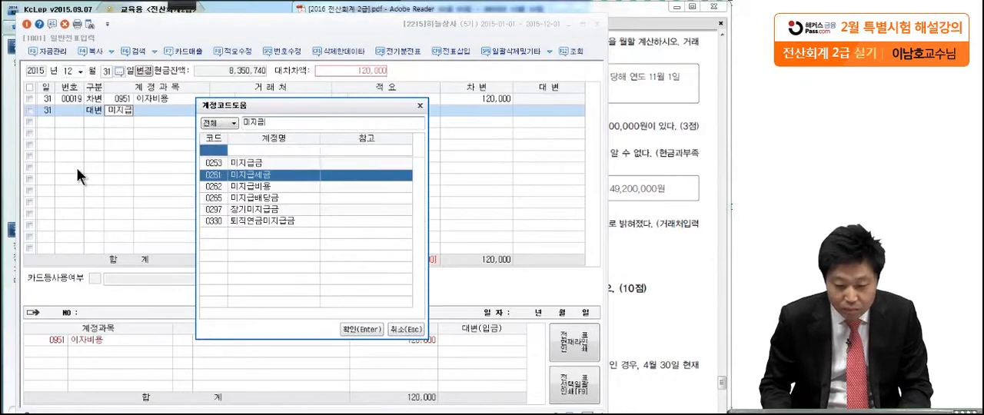
{"action": "key", "text": "Return"}
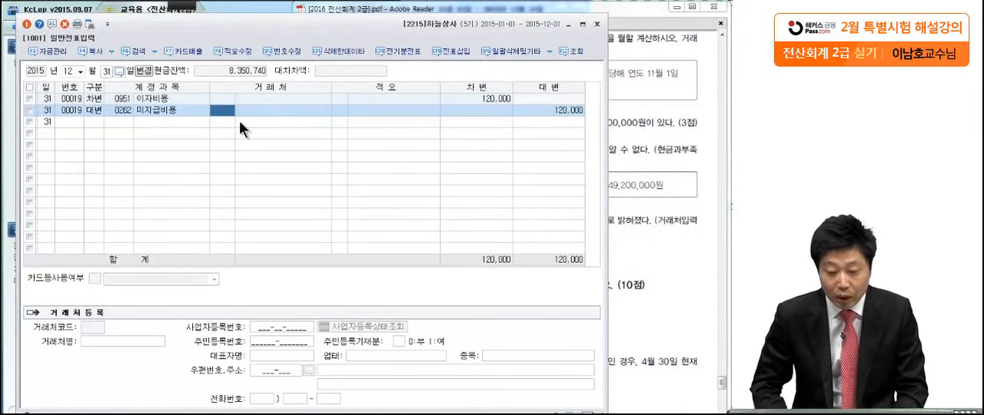
Return to the exam PDF, underline 결산일, 미경과분 and 500,000원 in item (2) of question 6, and clear the annotations
{"action": "left_click", "coordinate": [670, 146]}
{"action": "scroll", "coordinate": [627, 192], "scroll_direction": "down", "scroll_amount": 3}
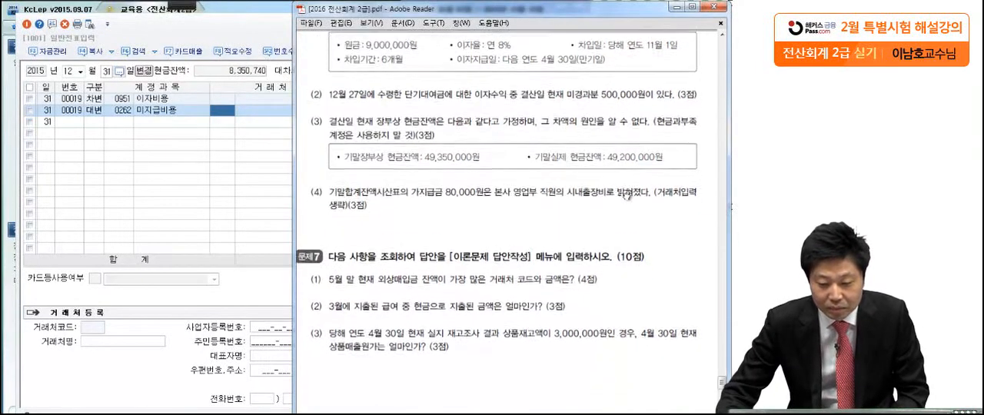
{"action": "left_click_drag", "start_coordinate": [628, 150], "coordinate": [627, 143]}
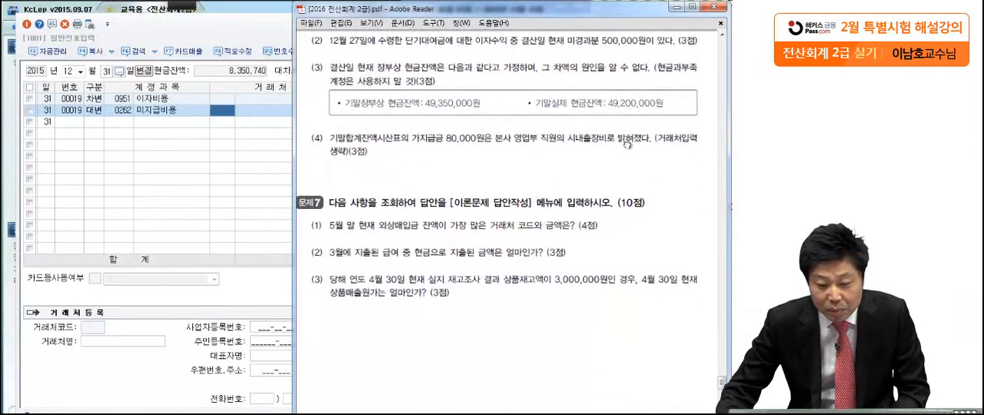
{"action": "left_click", "coordinate": [177, 4]}
{"action": "left_click", "coordinate": [20, 22]}
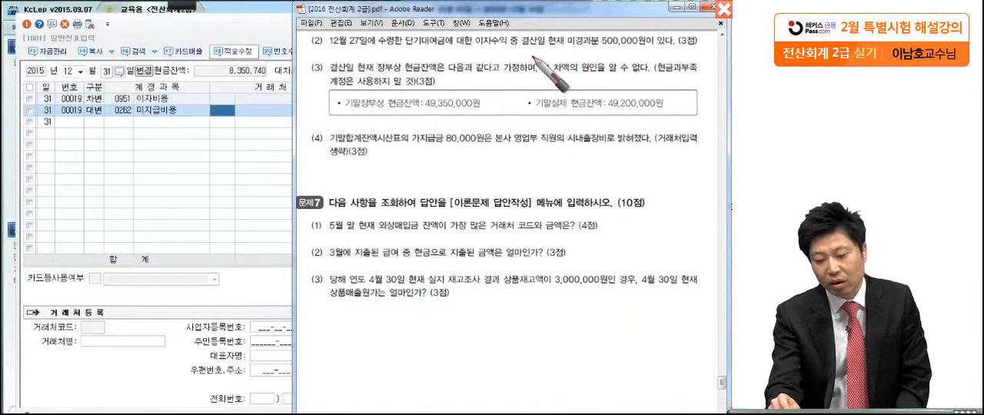
{"action": "left_click", "coordinate": [594, 50]}
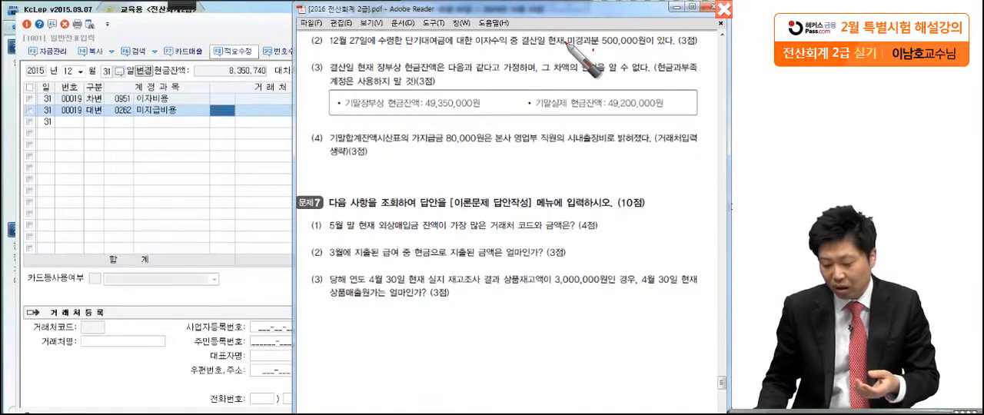
{"action": "left_click_drag", "start_coordinate": [517, 47], "coordinate": [600, 49]}
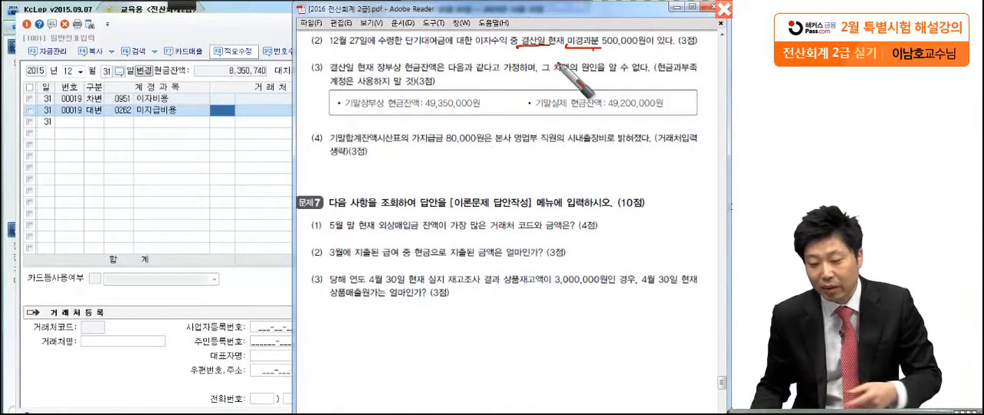
{"action": "left_click_drag", "start_coordinate": [569, 49], "coordinate": [654, 48]}
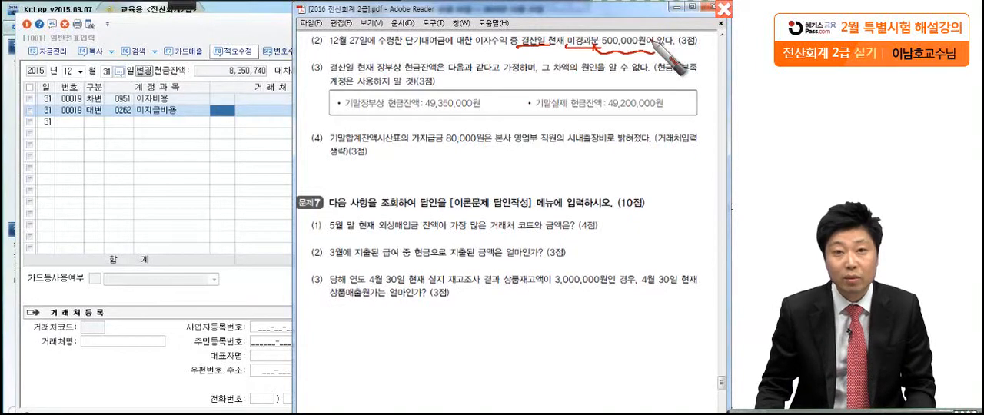
{"action": "left_click", "coordinate": [187, 169]}
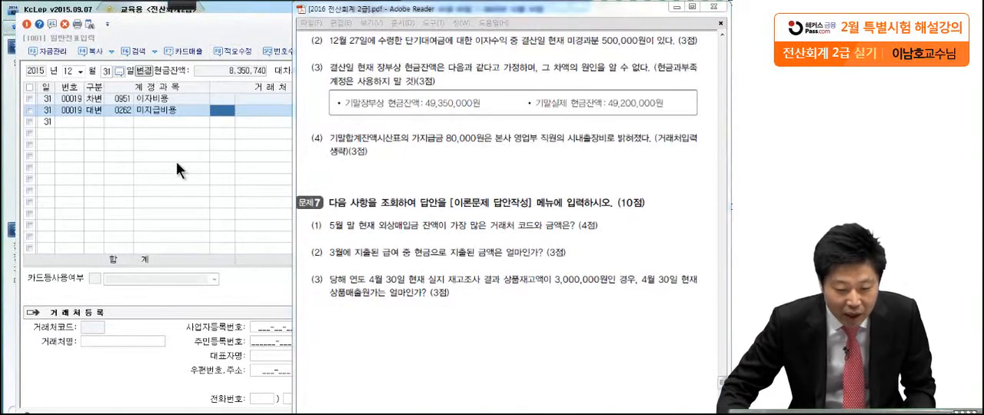
Enter a December 31 debit line for 이자수익 (0901) with an amount of 500,000
{"action": "left_click", "coordinate": [102, 125]}
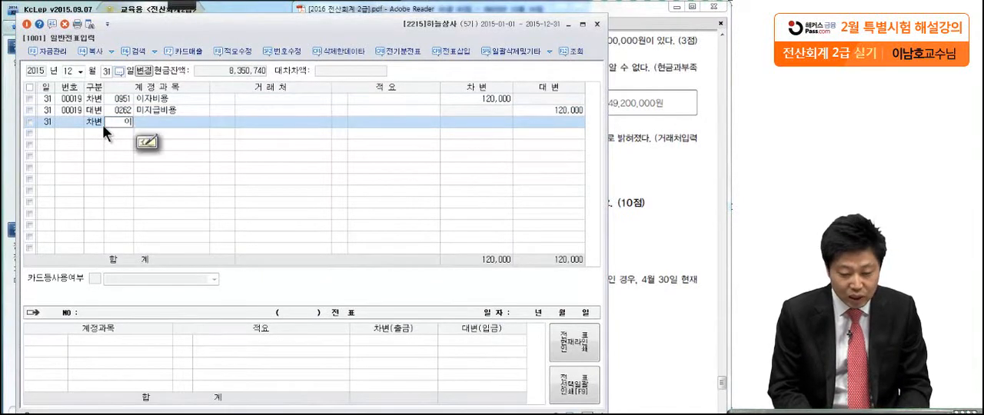
{"action": "type", "text": "0"}
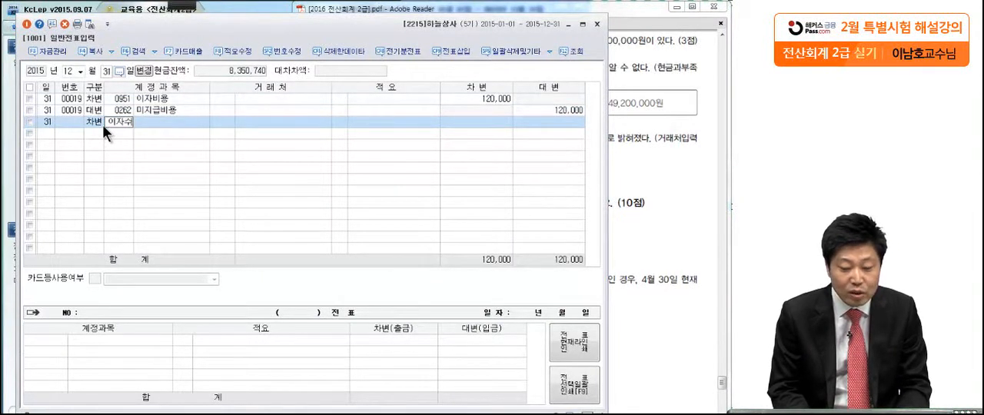
{"action": "type", "text": "자쉬"}
{"action": "key", "text": "Return"}
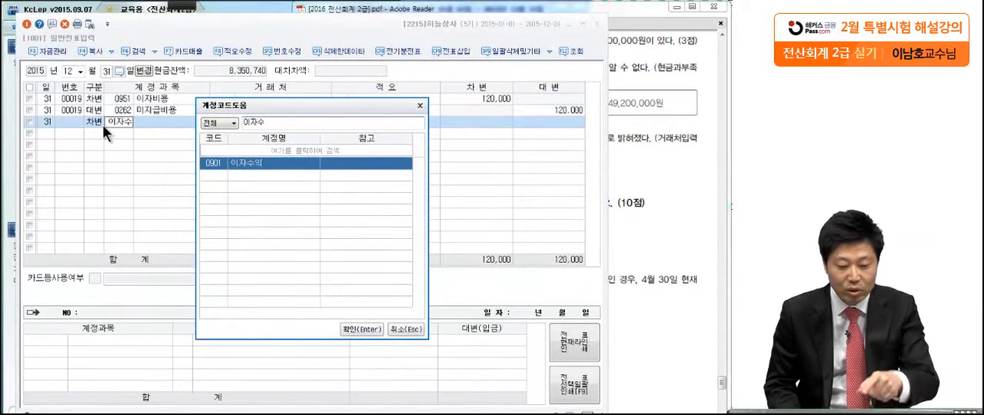
{"action": "key", "text": "Return"}
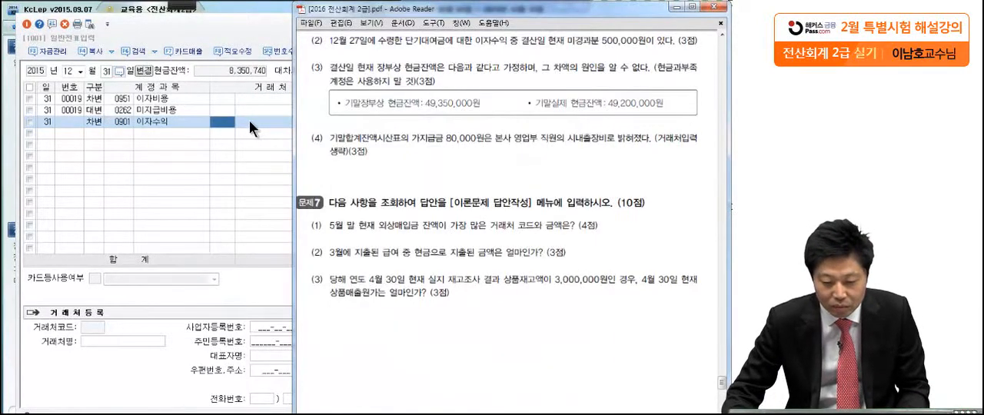
{"action": "left_click", "coordinate": [249, 120]}
{"action": "left_click", "coordinate": [466, 124]}
{"action": "type", "text": "50"}
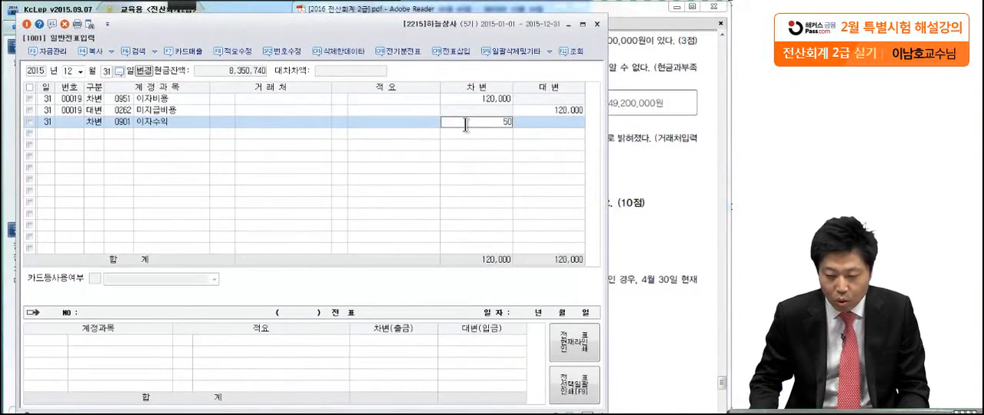
{"action": "type", "text": "0,000"}
{"action": "key", "text": "Return"}
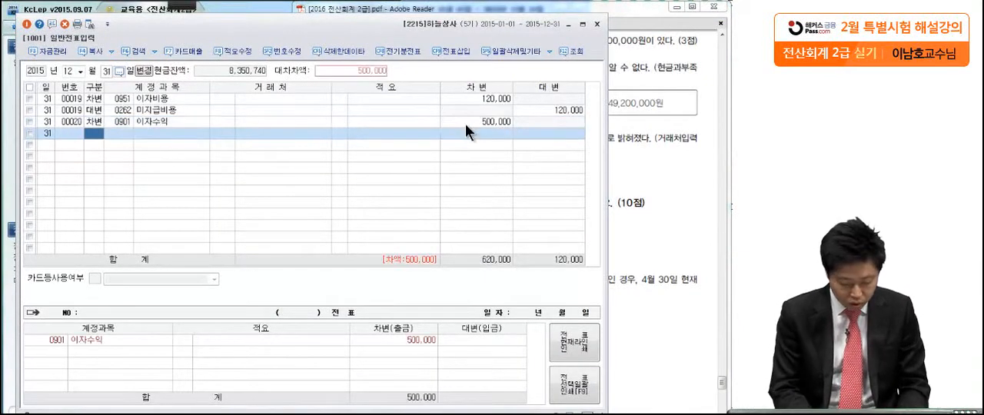
Add the matching credit line for 선수수익 (0263) with an amount of 500,000
{"action": "key", "text": "4"}
{"action": "key", "text": "Return"}
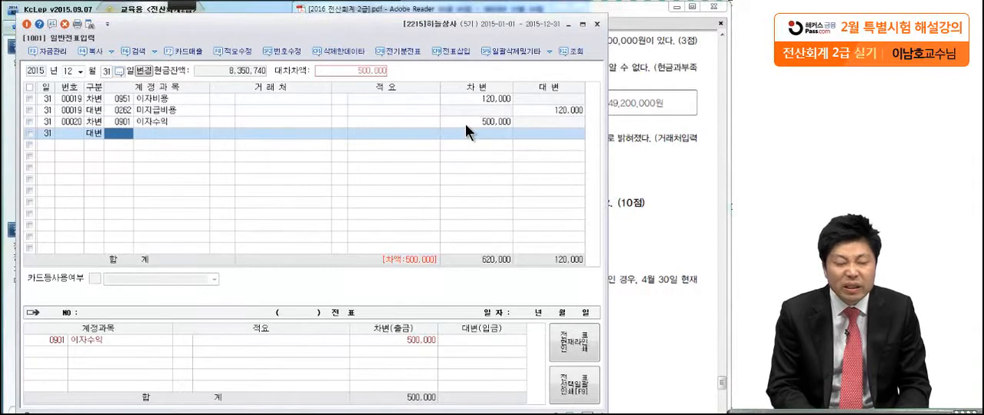
{"action": "type", "text": "선수수"}
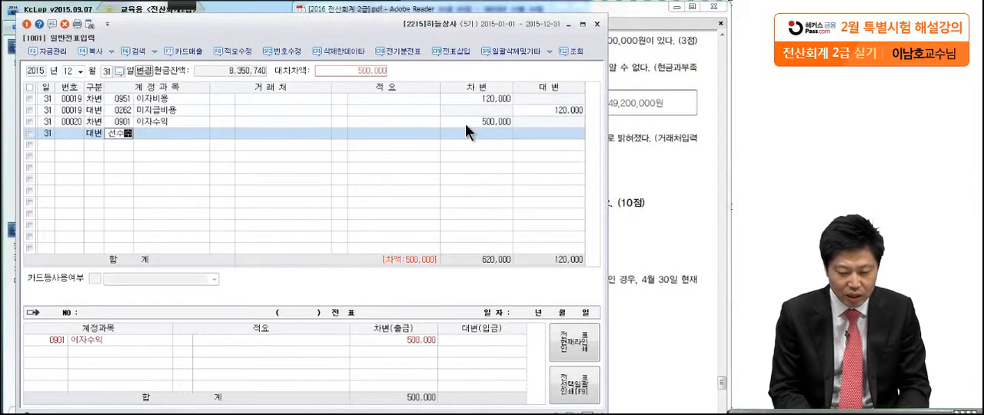
{"action": "key", "text": "Return"}
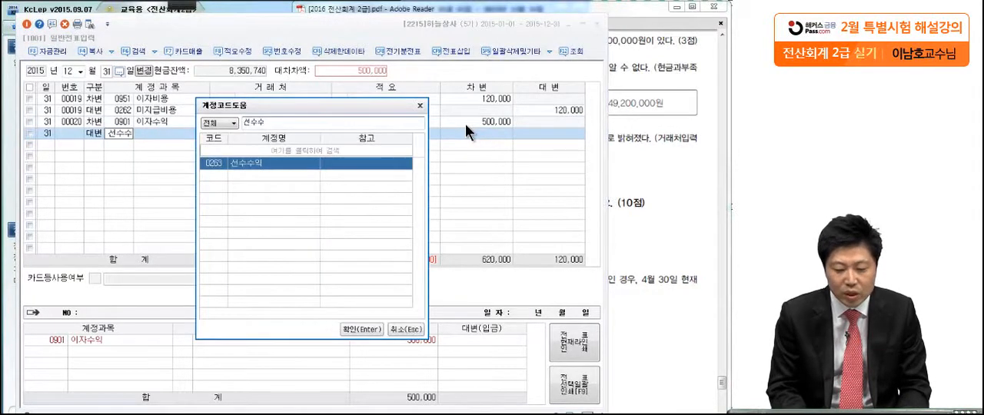
{"action": "key", "text": "Return"}
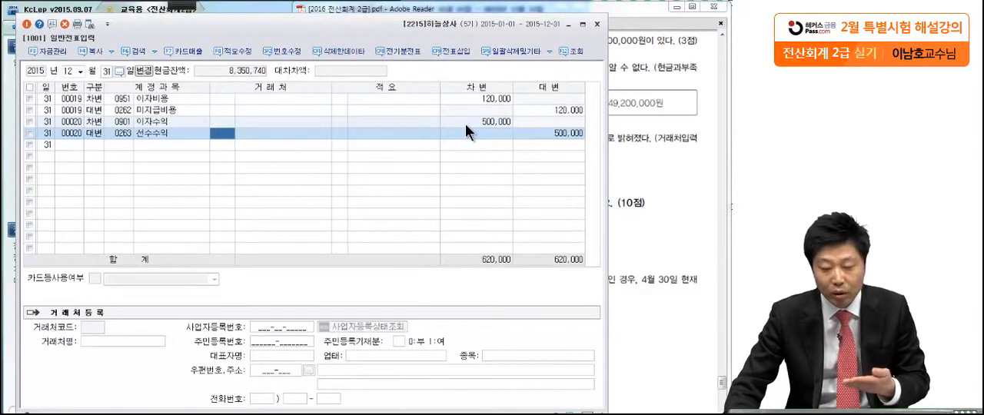
Open the December 27 vouchers and check the 이자수익 receipt entry against item (2) in the exam PDF
{"action": "left_click", "coordinate": [623, 103]}
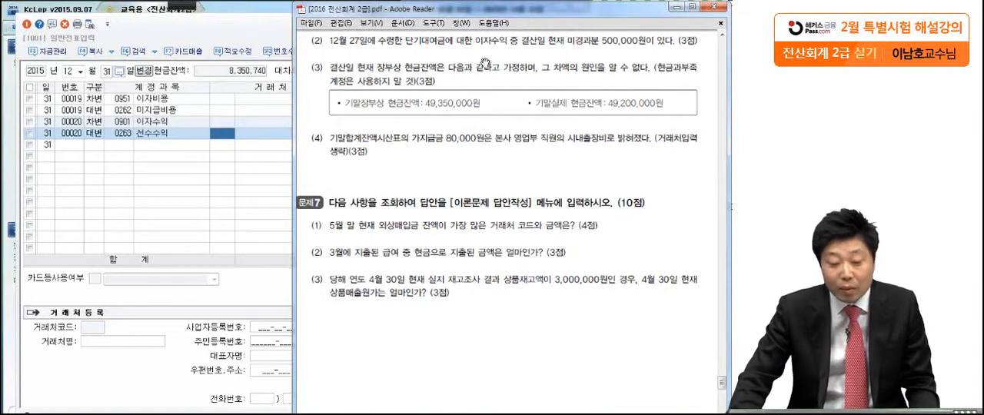
{"action": "left_click", "coordinate": [235, 37]}
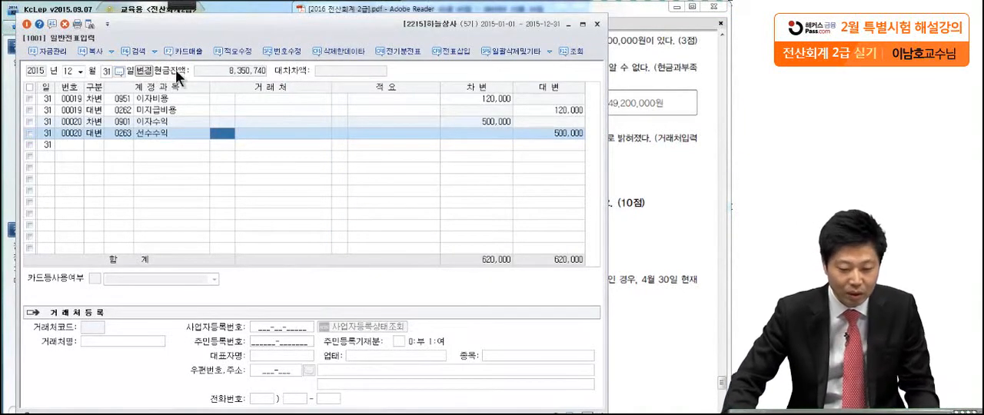
{"action": "left_click", "coordinate": [105, 72]}
{"action": "type", "text": "27"}
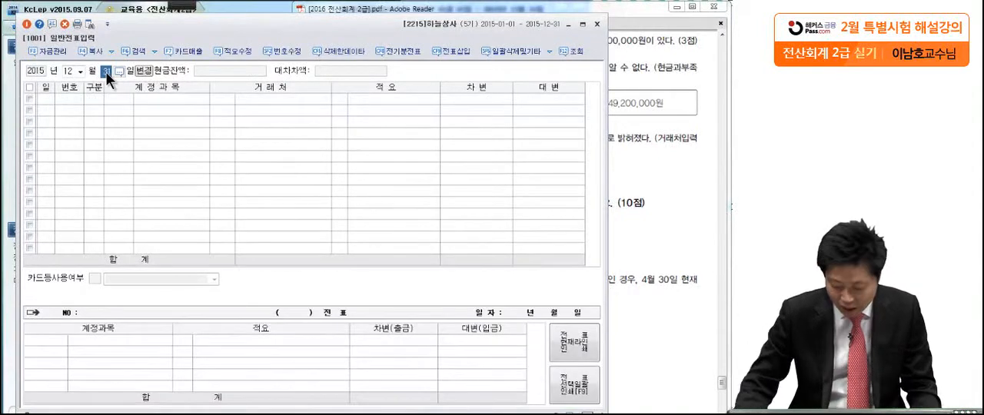
{"action": "key", "text": "Return"}
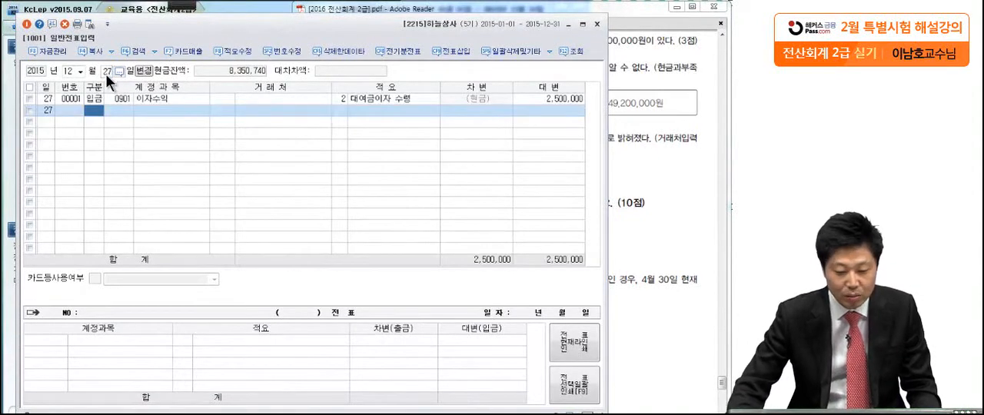
{"action": "left_click", "coordinate": [116, 96]}
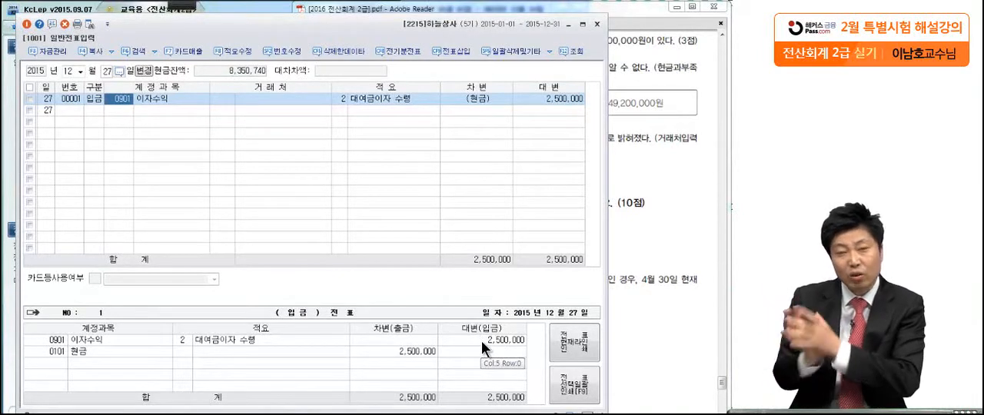
{"action": "left_click", "coordinate": [648, 177]}
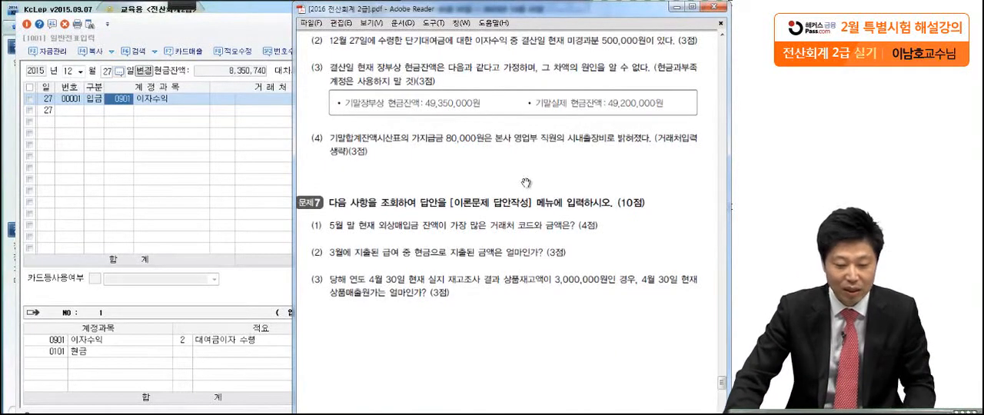
Return the voucher date to December 31 and review the 선수수익 and 이자수익 lines
{"action": "left_click", "coordinate": [106, 70]}
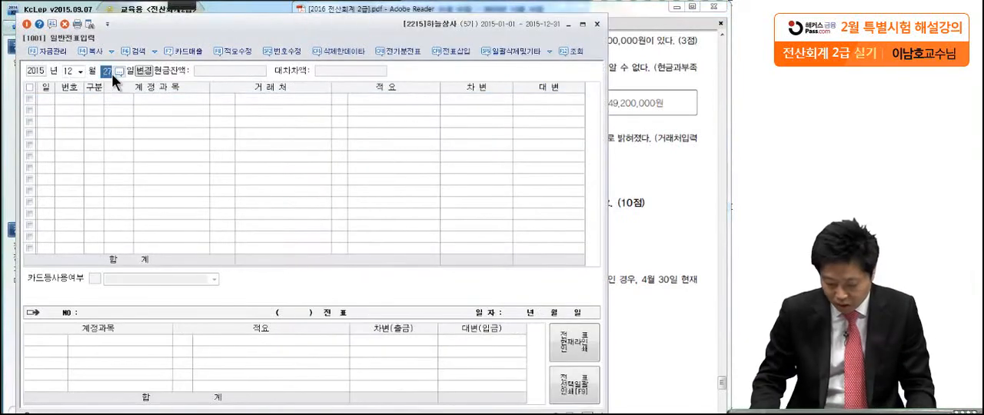
{"action": "type", "text": "31"}
{"action": "key", "text": "Return"}
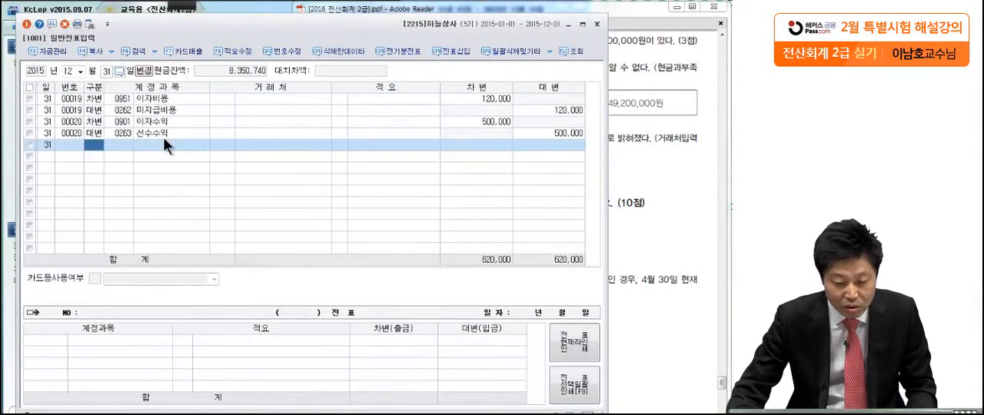
{"action": "left_click", "coordinate": [164, 134]}
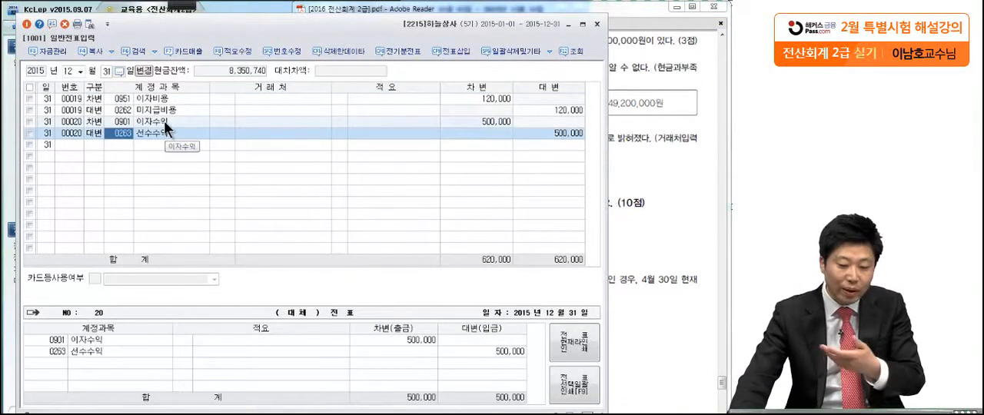
{"action": "left_click", "coordinate": [163, 121]}
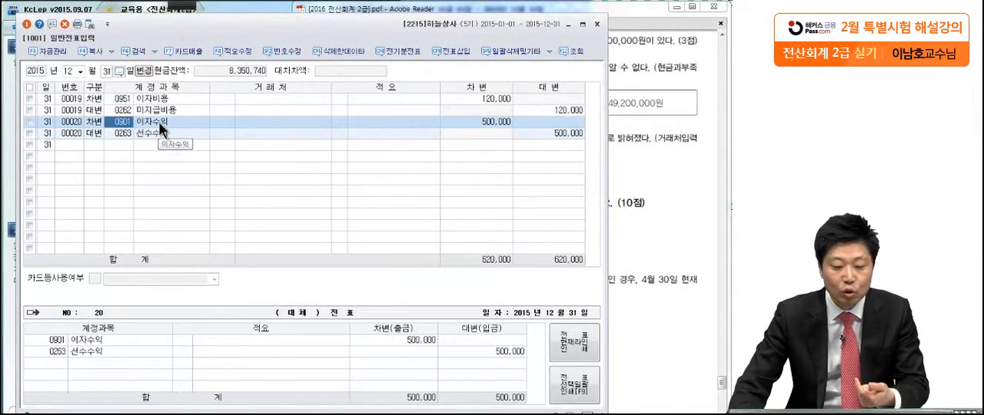
{"action": "key", "text": "Return"}
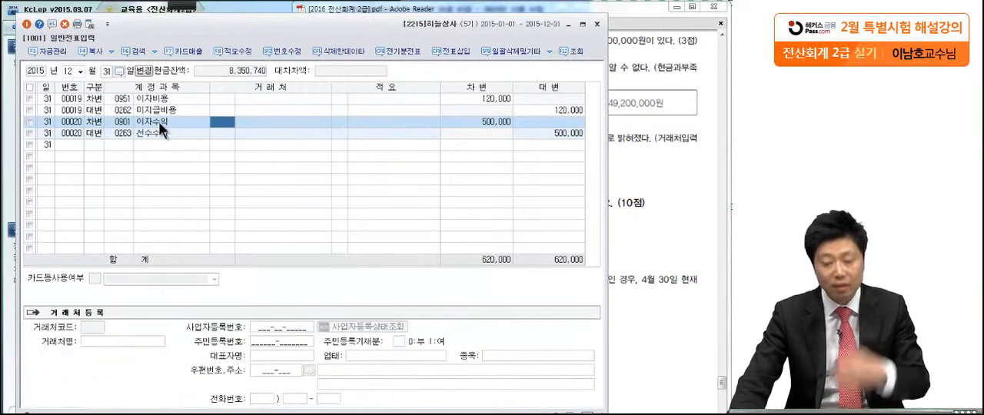
Switch to the exam PDF and underline the book cash balance 49,350,000원 and actual cash balance 49,200,000원 in item (3) of question 6
{"action": "left_click", "coordinate": [646, 155]}
{"action": "scroll", "coordinate": [597, 278], "scroll_direction": "down", "scroll_amount": 1}
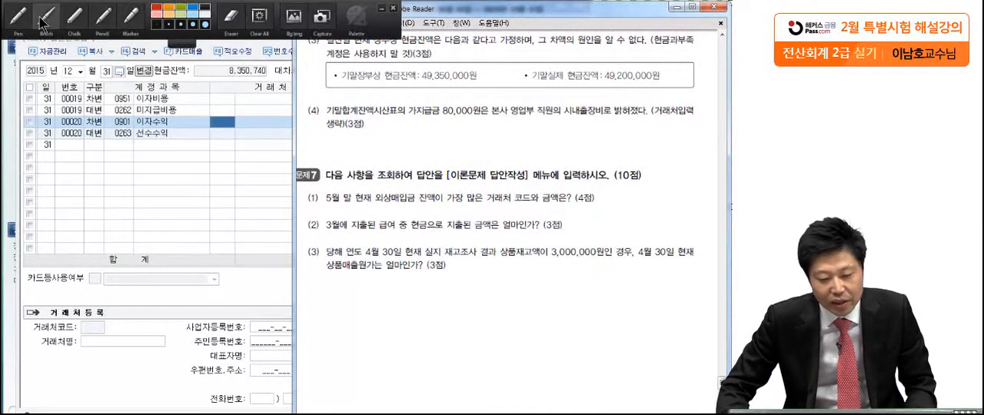
{"action": "left_click", "coordinate": [124, 33]}
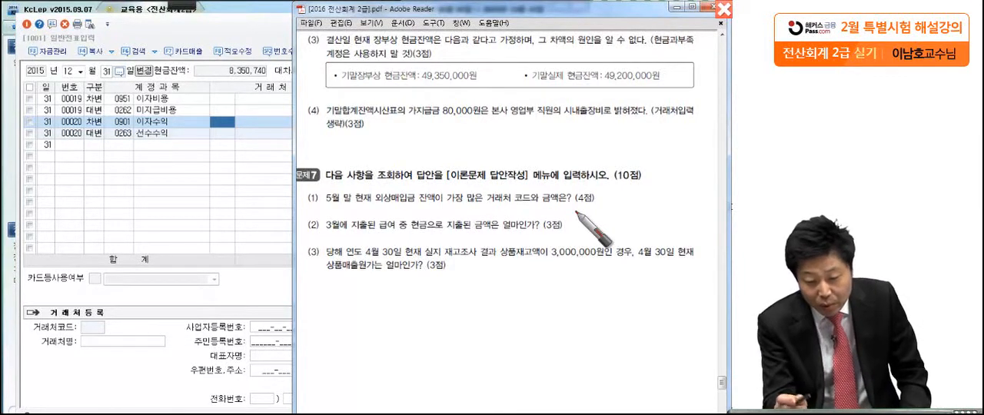
{"action": "left_click_drag", "start_coordinate": [420, 77], "coordinate": [492, 76]}
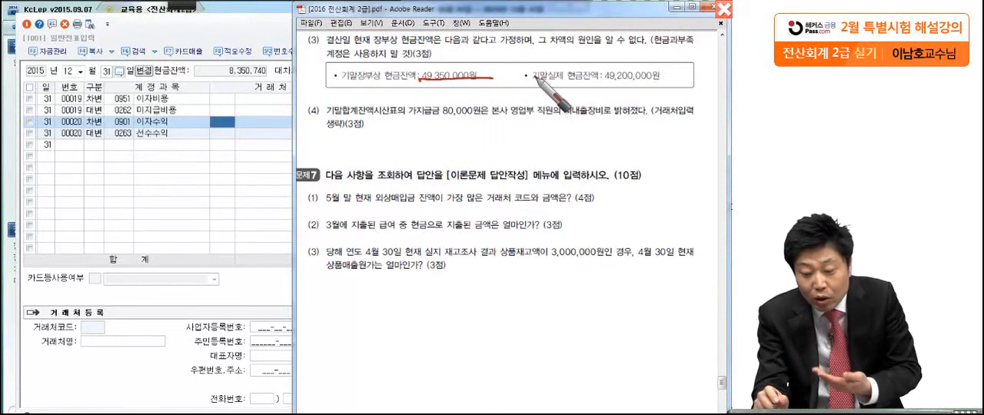
{"action": "left_click_drag", "start_coordinate": [599, 91], "coordinate": [694, 82]}
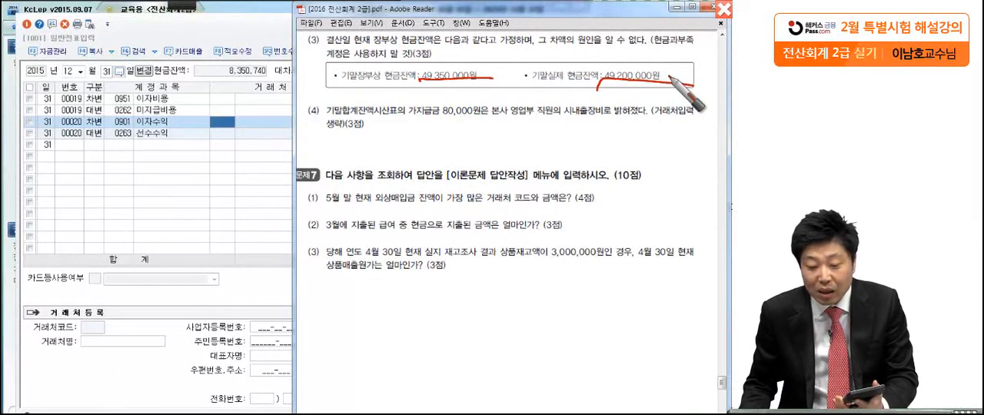
{"action": "left_click_drag", "start_coordinate": [479, 79], "coordinate": [482, 85]}
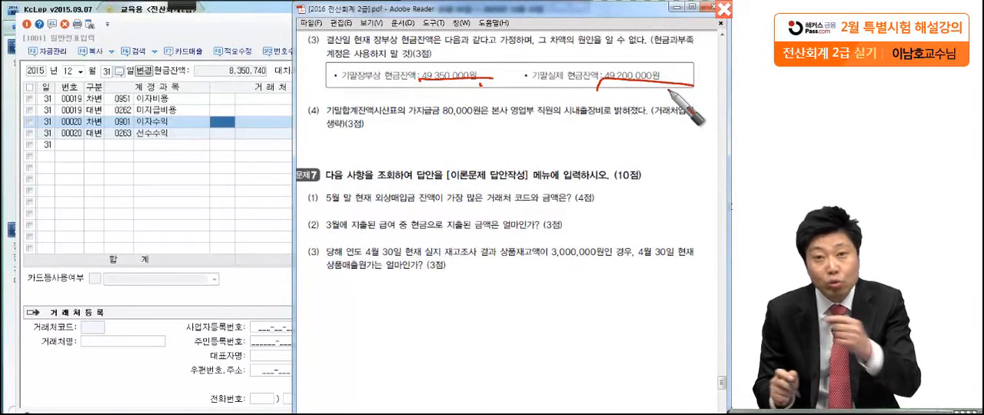
Handwrite a 12/31 entry over the screen with 현금과부족 150,000 as debit and 현금 150,000 as credit
{"action": "left_click_drag", "start_coordinate": [457, 279], "coordinate": [438, 307]}
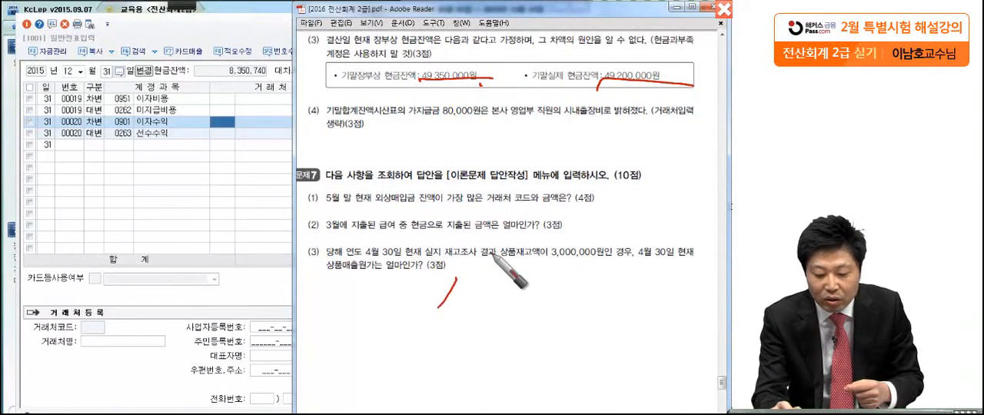
{"action": "left_click_drag", "start_coordinate": [475, 263], "coordinate": [491, 275]}
{"action": "mouse_move", "coordinate": [465, 283]}
{"action": "left_mouse_down"}
{"action": "mouse_move", "coordinate": [489, 279]}
{"action": "mouse_move", "coordinate": [507, 311]}
{"action": "mouse_move", "coordinate": [521, 304]}
{"action": "left_mouse_up"}
{"action": "mouse_move", "coordinate": [578, 266]}
{"action": "left_mouse_down"}
{"action": "mouse_move", "coordinate": [571, 308]}
{"action": "mouse_move", "coordinate": [616, 286]}
{"action": "mouse_move", "coordinate": [691, 286]}
{"action": "left_mouse_up"}
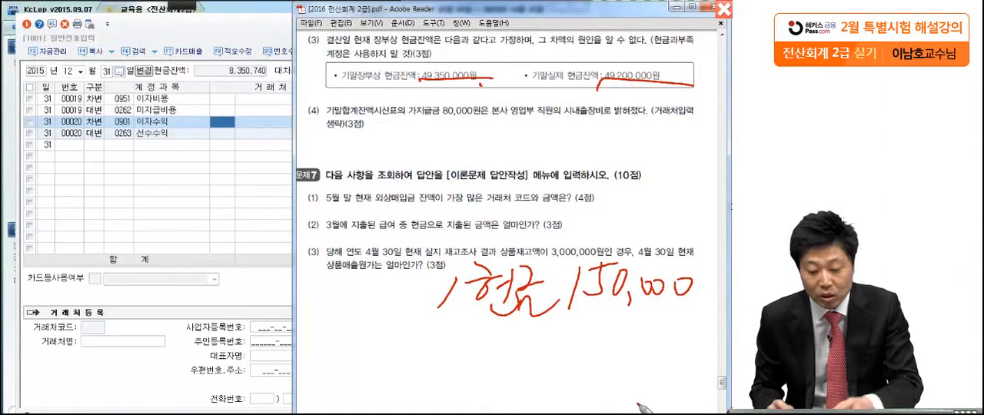
{"action": "mouse_move", "coordinate": [154, 230]}
{"action": "left_mouse_down"}
{"action": "mouse_move", "coordinate": [157, 288]}
{"action": "mouse_move", "coordinate": [193, 261]}
{"action": "mouse_move", "coordinate": [248, 292]}
{"action": "left_mouse_up"}
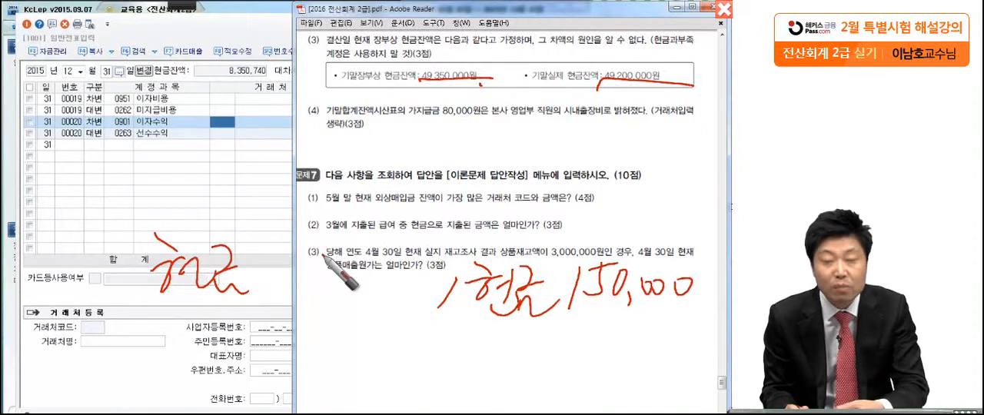
{"action": "mouse_move", "coordinate": [244, 260]}
{"action": "left_mouse_down"}
{"action": "mouse_move", "coordinate": [308, 260]}
{"action": "mouse_move", "coordinate": [315, 280]}
{"action": "mouse_move", "coordinate": [358, 267]}
{"action": "mouse_move", "coordinate": [357, 248]}
{"action": "mouse_move", "coordinate": [361, 263]}
{"action": "mouse_move", "coordinate": [384, 251]}
{"action": "mouse_move", "coordinate": [447, 265]}
{"action": "left_mouse_up"}
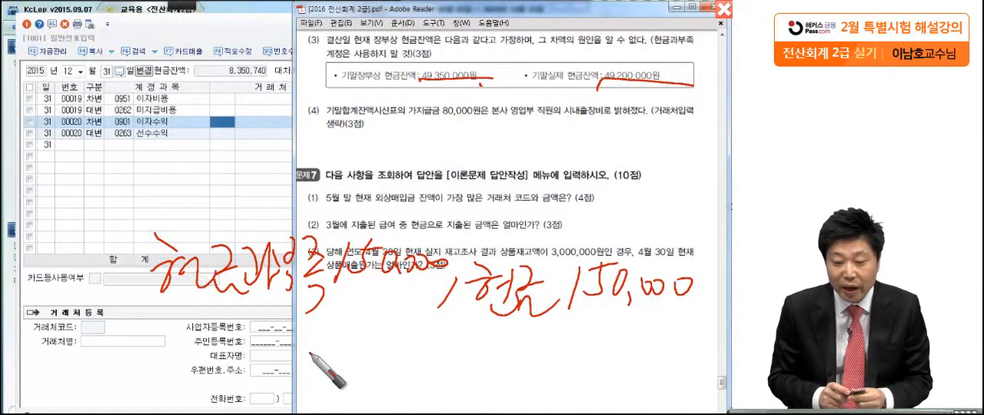
{"action": "left_click", "coordinate": [692, 311]}
{"action": "mouse_move", "coordinate": [42, 215]}
{"action": "left_mouse_down"}
{"action": "mouse_move", "coordinate": [44, 251]}
{"action": "mouse_move", "coordinate": [81, 245]}
{"action": "left_mouse_up"}
{"action": "left_click_drag", "start_coordinate": [93, 213], "coordinate": [45, 283]}
{"action": "mouse_move", "coordinate": [62, 263]}
{"action": "left_mouse_down"}
{"action": "mouse_move", "coordinate": [75, 272]}
{"action": "mouse_move", "coordinate": [67, 295]}
{"action": "left_mouse_up"}
{"action": "left_click_drag", "start_coordinate": [85, 259], "coordinate": [95, 287]}
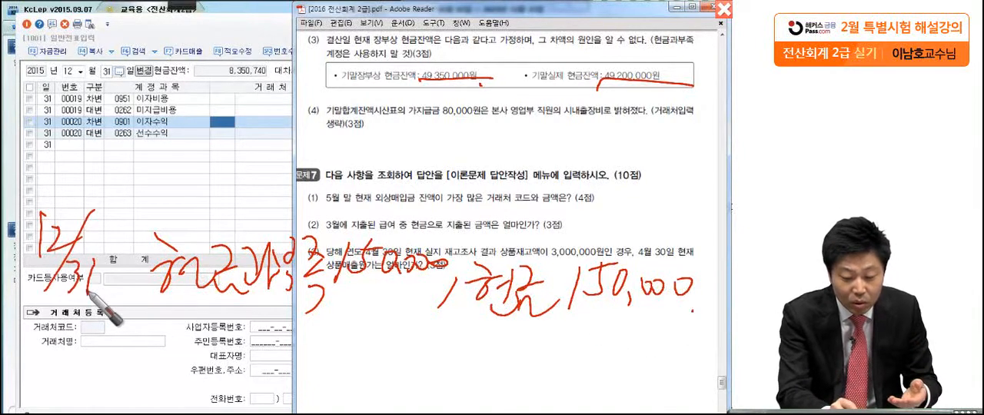
Circle item number (3), start a second 12/31 entry row below the first, and underline both rows
{"action": "left_click_drag", "start_coordinate": [449, 351], "coordinate": [429, 378]}
{"action": "mouse_move", "coordinate": [329, 37]}
{"action": "left_mouse_down"}
{"action": "mouse_move", "coordinate": [297, 47]}
{"action": "mouse_move", "coordinate": [300, 85]}
{"action": "left_mouse_up"}
{"action": "mouse_move", "coordinate": [35, 327]}
{"action": "left_mouse_down"}
{"action": "mouse_move", "coordinate": [36, 380]}
{"action": "mouse_move", "coordinate": [74, 363]}
{"action": "left_mouse_up"}
{"action": "left_click_drag", "start_coordinate": [91, 326], "coordinate": [56, 384]}
{"action": "left_click_drag", "start_coordinate": [71, 352], "coordinate": [77, 389]}
{"action": "left_click_drag", "start_coordinate": [107, 350], "coordinate": [109, 400]}
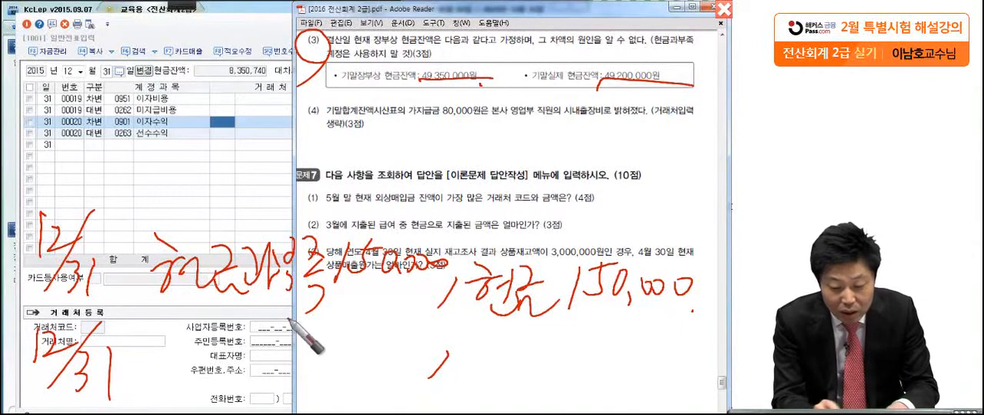
{"action": "left_click_drag", "start_coordinate": [134, 309], "coordinate": [677, 315]}
{"action": "left_click_drag", "start_coordinate": [134, 391], "coordinate": [625, 390]}
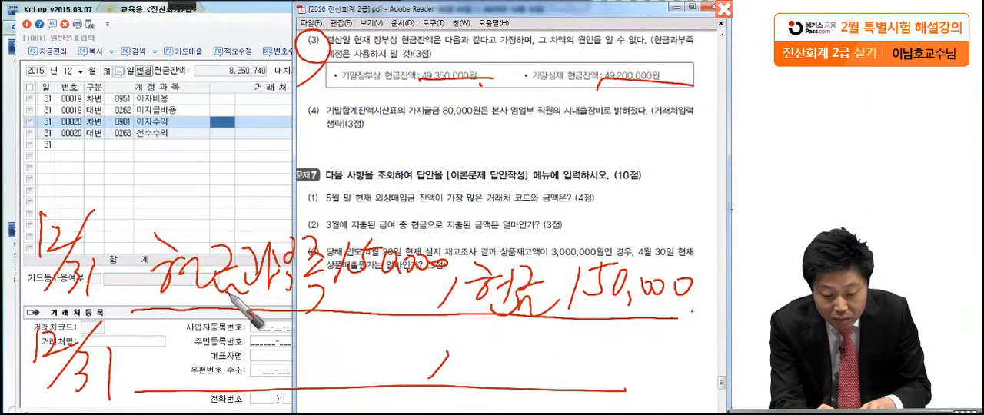
Write 잡손실 150,000 against 현금과부족 150,000 in the second row, circle both dates, and strike out 현금과부족 in both rows
{"action": "mouse_move", "coordinate": [403, 331]}
{"action": "left_mouse_down"}
{"action": "mouse_move", "coordinate": [483, 338]}
{"action": "mouse_move", "coordinate": [531, 361]}
{"action": "mouse_move", "coordinate": [588, 348]}
{"action": "mouse_move", "coordinate": [598, 369]}
{"action": "mouse_move", "coordinate": [616, 352]}
{"action": "mouse_move", "coordinate": [626, 368]}
{"action": "mouse_move", "coordinate": [670, 334]}
{"action": "mouse_move", "coordinate": [678, 352]}
{"action": "mouse_move", "coordinate": [723, 354]}
{"action": "left_mouse_up"}
{"action": "mouse_move", "coordinate": [146, 337]}
{"action": "left_mouse_down"}
{"action": "mouse_move", "coordinate": [172, 330]}
{"action": "mouse_move", "coordinate": [169, 363]}
{"action": "mouse_move", "coordinate": [204, 326]}
{"action": "mouse_move", "coordinate": [207, 356]}
{"action": "mouse_move", "coordinate": [243, 346]}
{"action": "mouse_move", "coordinate": [254, 365]}
{"action": "mouse_move", "coordinate": [295, 345]}
{"action": "mouse_move", "coordinate": [432, 351]}
{"action": "left_mouse_up"}
{"action": "mouse_move", "coordinate": [30, 273]}
{"action": "left_mouse_down"}
{"action": "mouse_move", "coordinate": [127, 231]}
{"action": "mouse_move", "coordinate": [108, 288]}
{"action": "left_mouse_up"}
{"action": "mouse_move", "coordinate": [115, 400]}
{"action": "left_mouse_down"}
{"action": "mouse_move", "coordinate": [136, 357]}
{"action": "mouse_move", "coordinate": [113, 401]}
{"action": "mouse_move", "coordinate": [62, 182]}
{"action": "mouse_move", "coordinate": [137, 361]}
{"action": "left_mouse_up"}
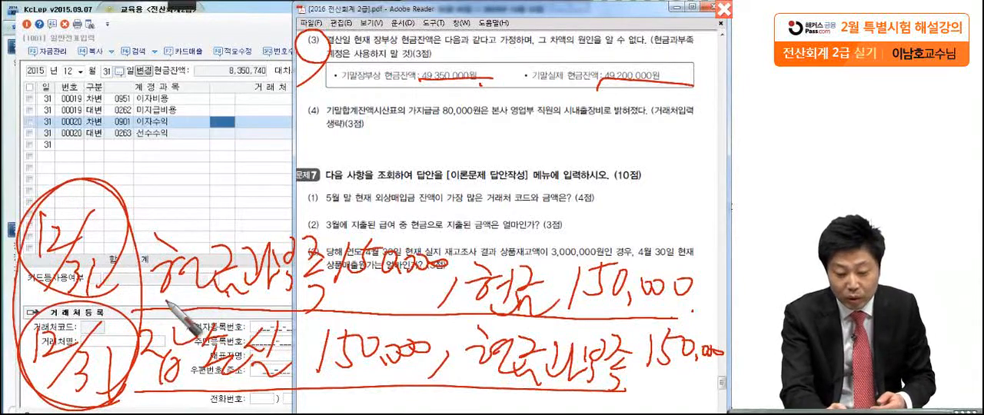
{"action": "left_click_drag", "start_coordinate": [137, 382], "coordinate": [696, 381]}
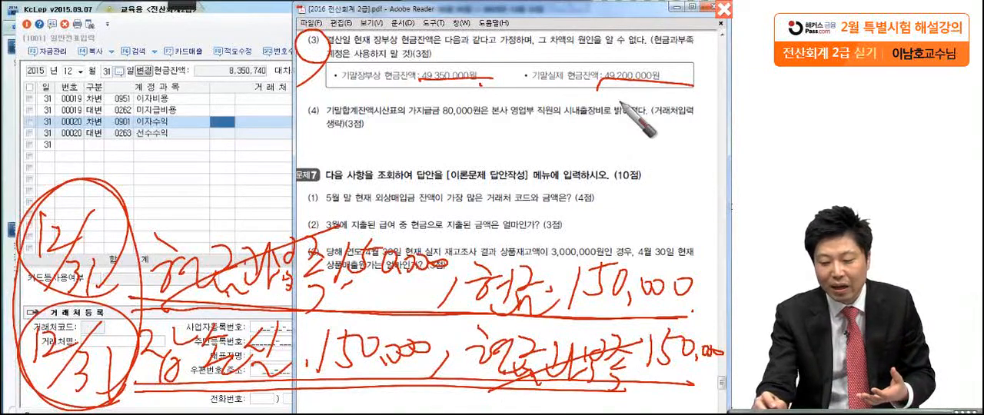
Underline the item (3) note forbidding the 현금과부족 account and mark the handwritten 현금 and 잡손실 parts of the entries
{"action": "left_click_drag", "start_coordinate": [652, 47], "coordinate": [723, 58]}
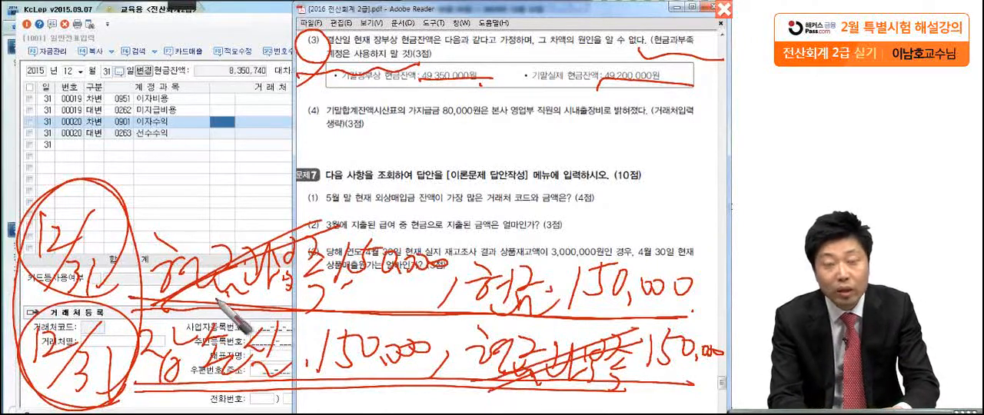
{"action": "mouse_move", "coordinate": [492, 308]}
{"action": "left_mouse_down"}
{"action": "mouse_move", "coordinate": [549, 219]}
{"action": "mouse_move", "coordinate": [704, 304]}
{"action": "mouse_move", "coordinate": [477, 314]}
{"action": "left_mouse_up"}
{"action": "mouse_move", "coordinate": [430, 356]}
{"action": "left_mouse_down"}
{"action": "mouse_move", "coordinate": [404, 381]}
{"action": "mouse_move", "coordinate": [201, 391]}
{"action": "mouse_move", "coordinate": [212, 316]}
{"action": "mouse_move", "coordinate": [404, 382]}
{"action": "left_mouse_up"}
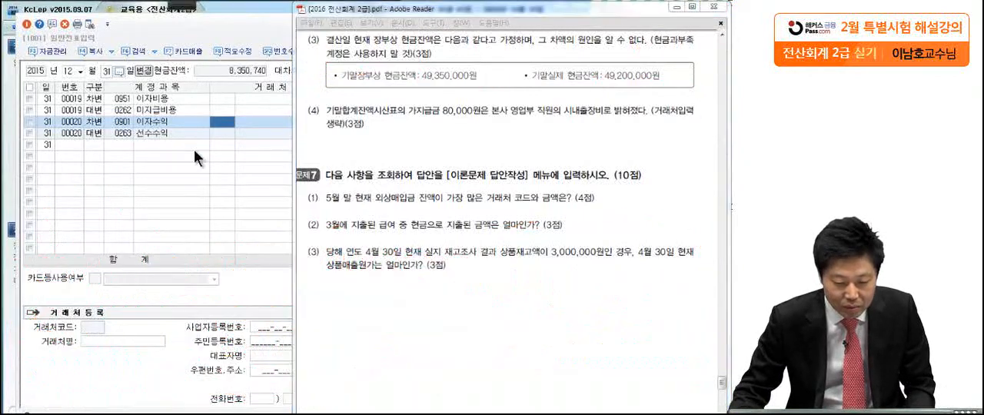
Add a December 31 debit line to the general vouchers for 잡손실 (0980) with the amount 150,000
{"action": "left_click", "coordinate": [94, 147]}
{"action": "type", "text": "3자ㅂ손"}
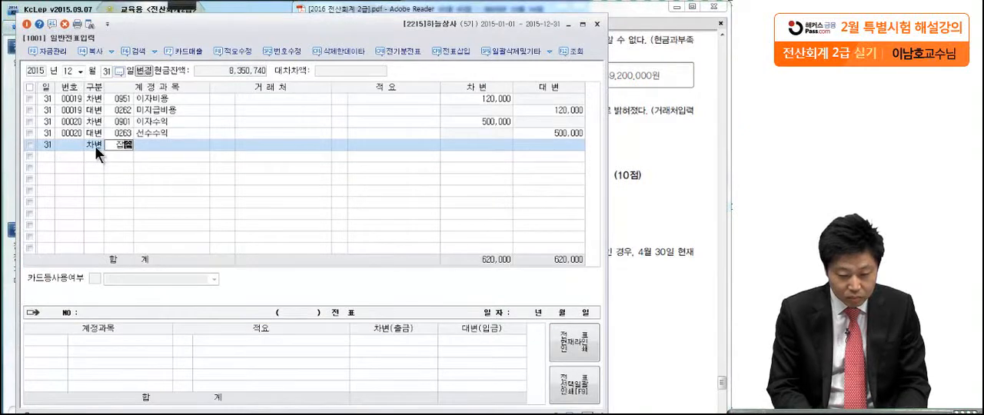
{"action": "type", "text": "실"}
{"action": "key", "text": "Return"}
{"action": "key", "text": "Return"}
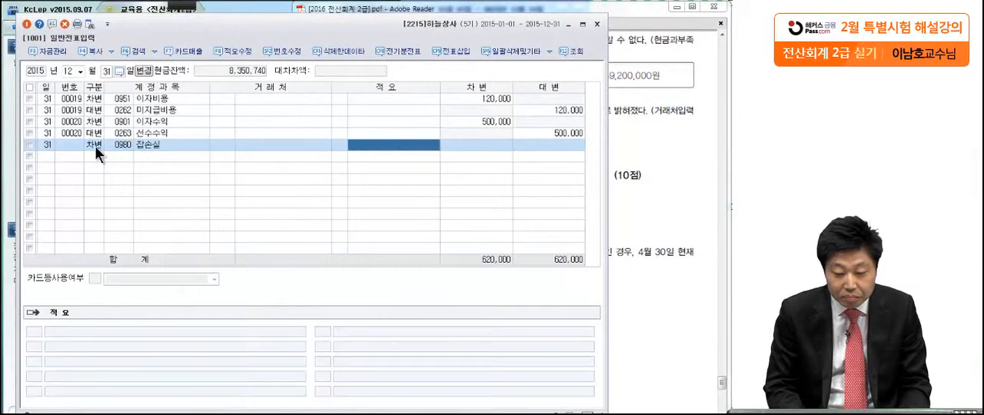
{"action": "key", "text": "Return"}
{"action": "type", "text": "150000"}
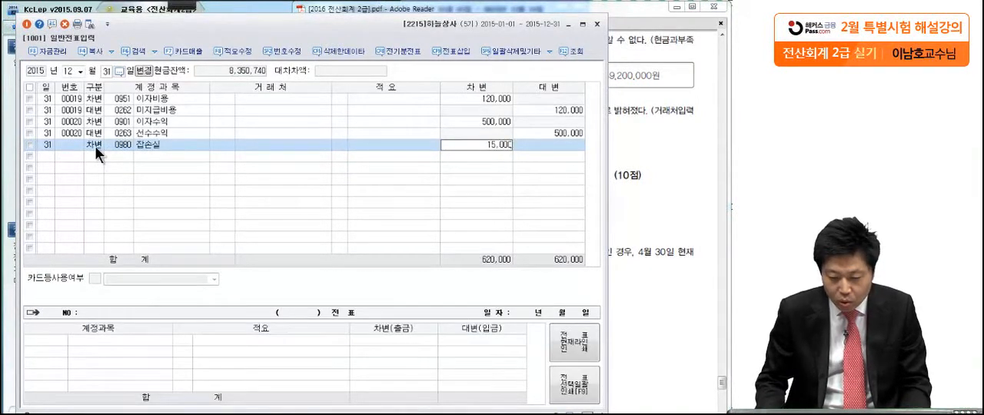
{"action": "key", "text": "Return"}
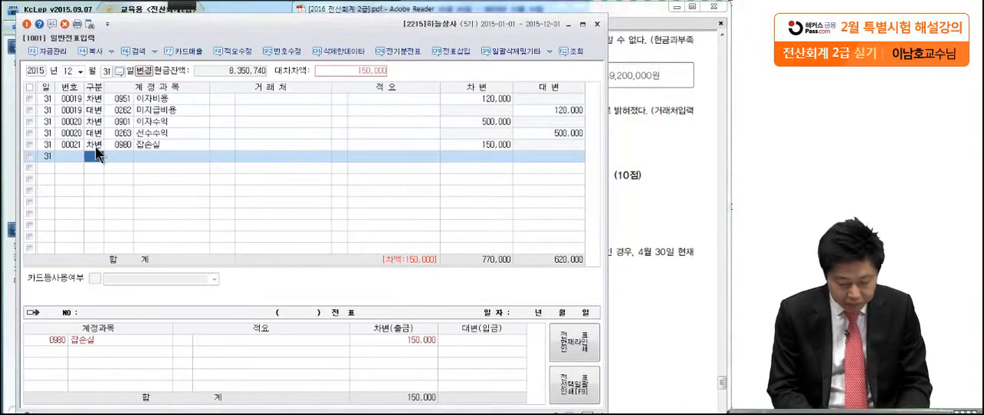
Balance the 잡손실 voucher with a credit line for 현금 (0101) of 150,000
{"action": "type", "text": "4"}
{"action": "key", "text": "Return"}
{"action": "type", "text": "101"}
{"action": "key", "text": "Return"}
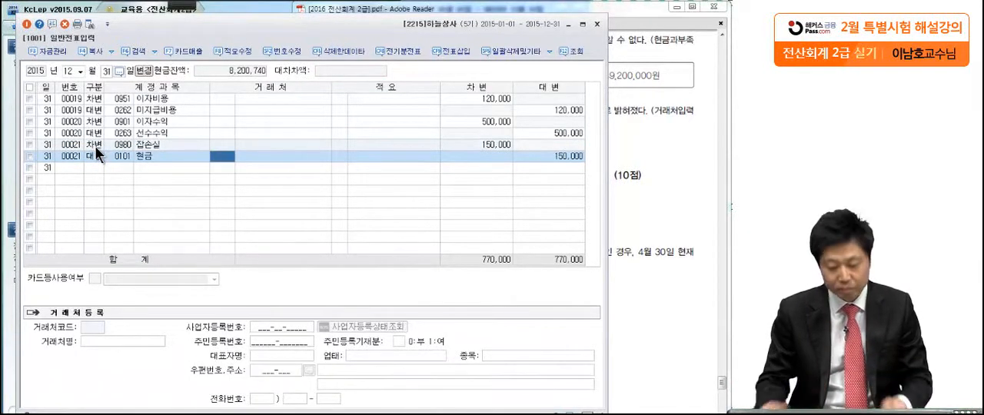
Switch to the exam PDF, circle 가지급금 and underline 시내출장비 and the 거래처입력 생략 note in item (4), and clear the marks
{"action": "left_click", "coordinate": [648, 116]}
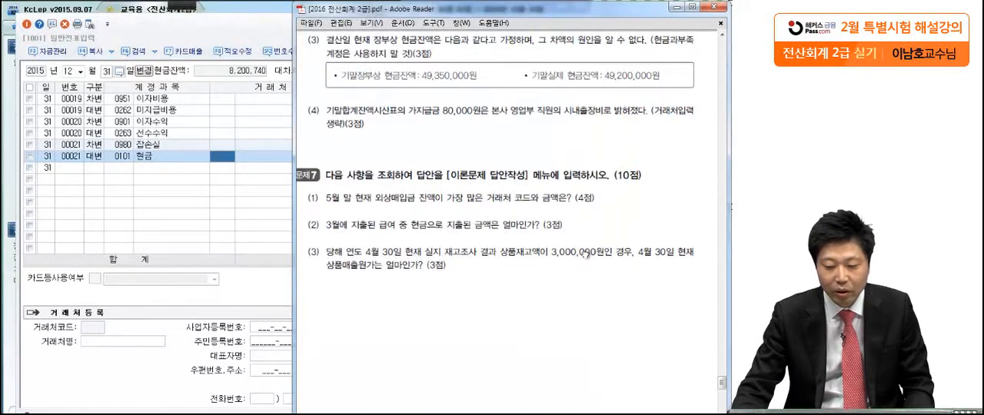
{"action": "scroll", "coordinate": [588, 246], "scroll_direction": "down", "scroll_amount": 2}
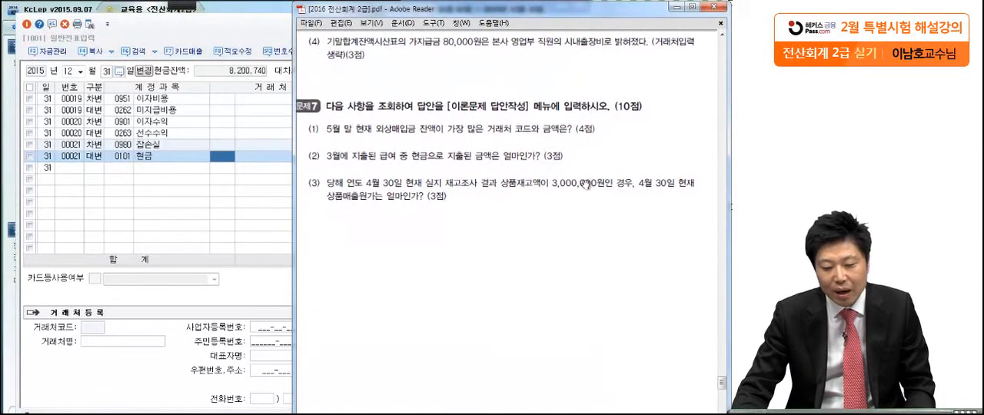
{"action": "left_click", "coordinate": [184, 5]}
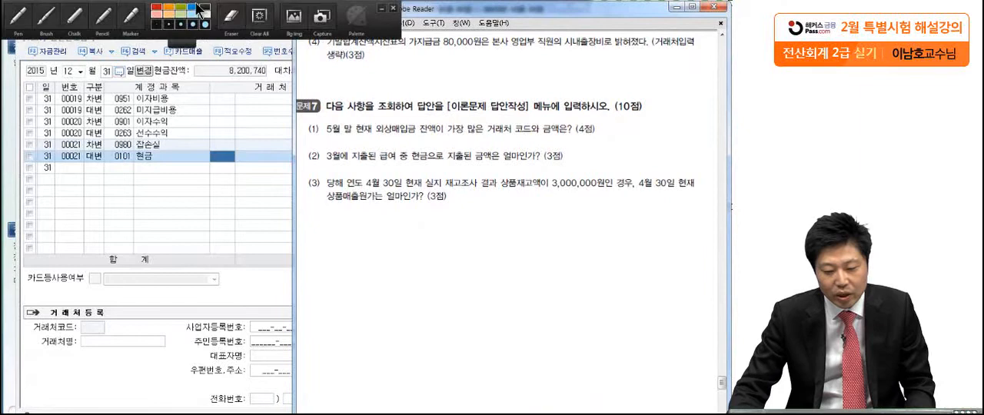
{"action": "left_click", "coordinate": [25, 23]}
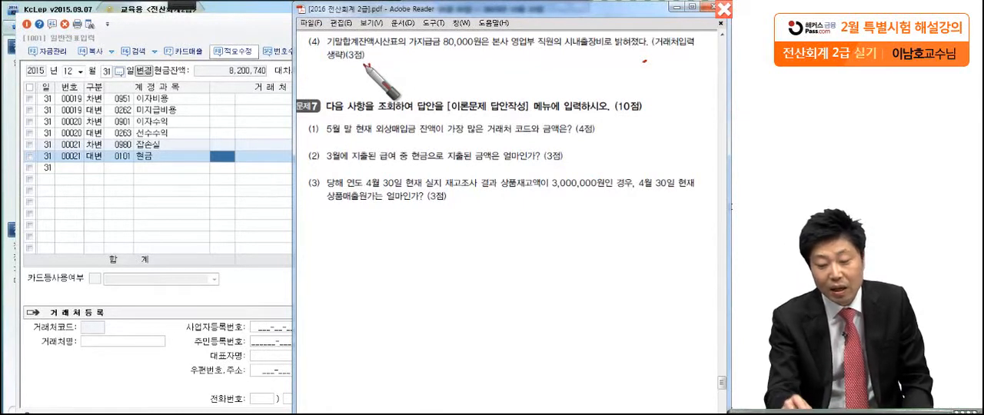
{"action": "left_click", "coordinate": [369, 66]}
{"action": "left_click_drag", "start_coordinate": [442, 40], "coordinate": [412, 86]}
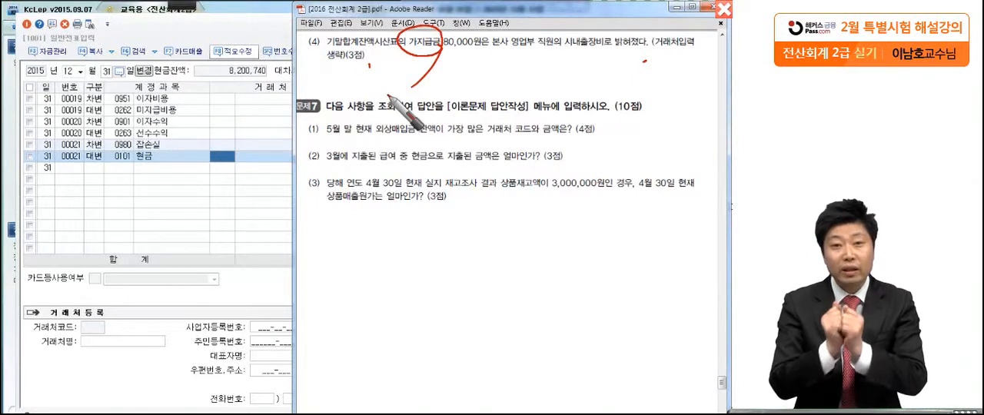
{"action": "left_click_drag", "start_coordinate": [504, 58], "coordinate": [607, 56]}
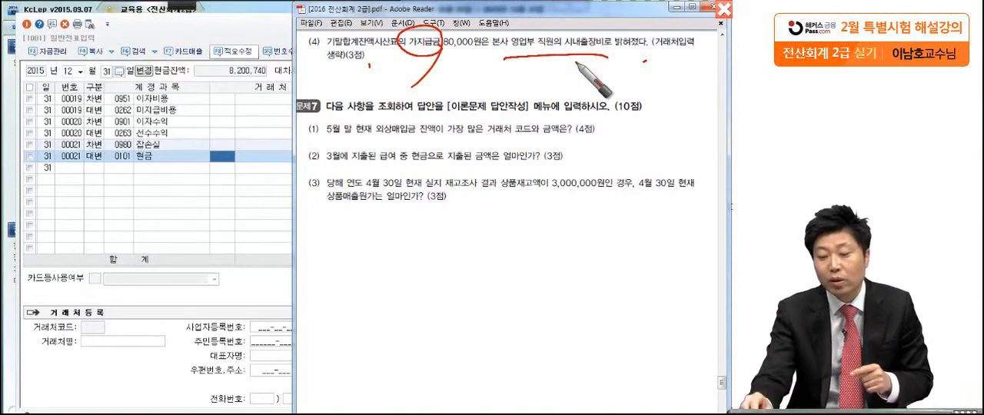
{"action": "left_click_drag", "start_coordinate": [658, 58], "coordinate": [717, 66]}
{"action": "left_click_drag", "start_coordinate": [321, 70], "coordinate": [362, 73]}
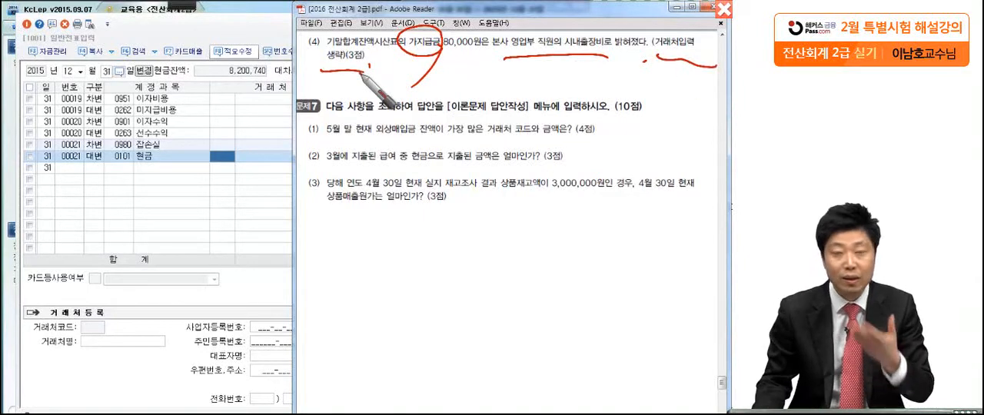
{"action": "key", "text": "Escape"}
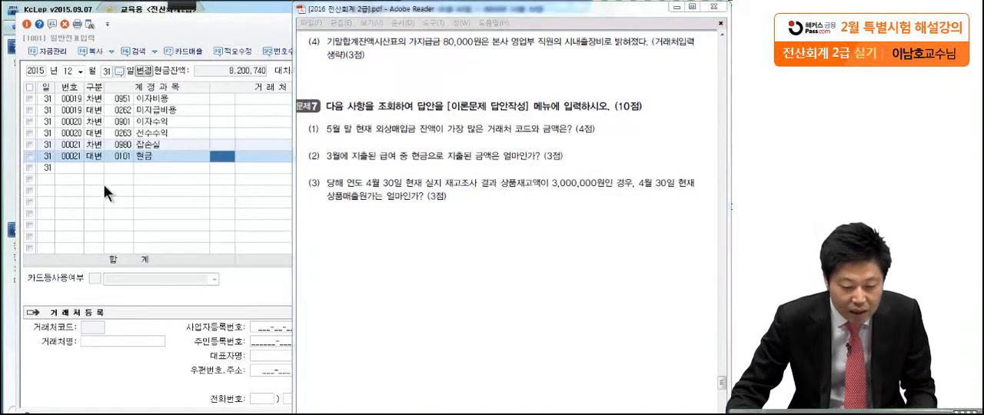
Add a December 31 credit line to the general vouchers for 가지급금 (0134) with the amount 80,000
{"action": "left_click", "coordinate": [99, 170]}
{"action": "key", "text": "4"}
{"action": "key", "text": "Return"}
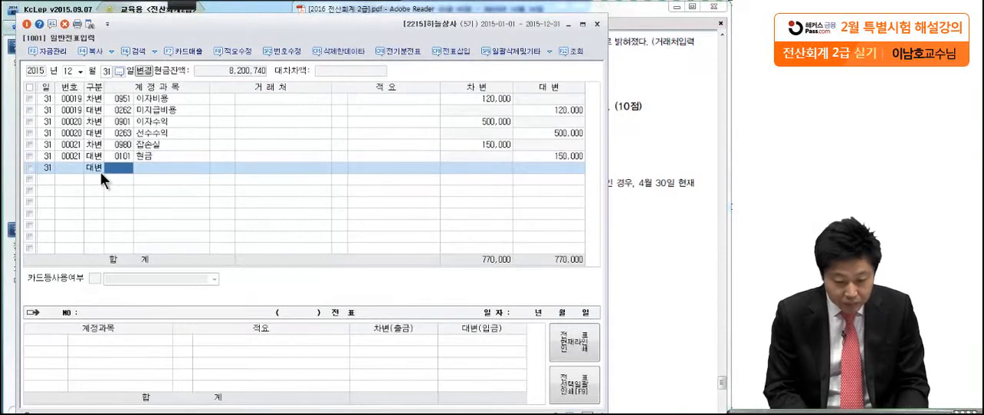
{"action": "type", "text": "가지급"}
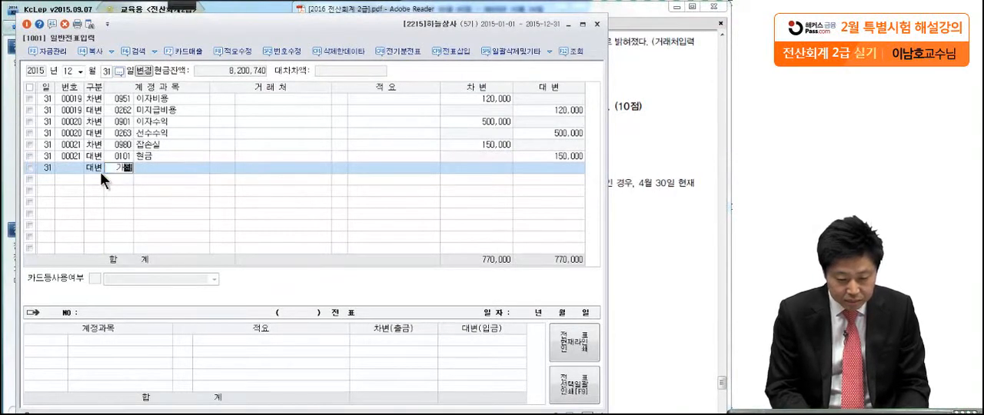
{"action": "key", "text": "Return"}
{"action": "key", "text": "Return"}
{"action": "key", "text": "Return"}
{"action": "key", "text": "Return"}
{"action": "key", "text": "Return"}
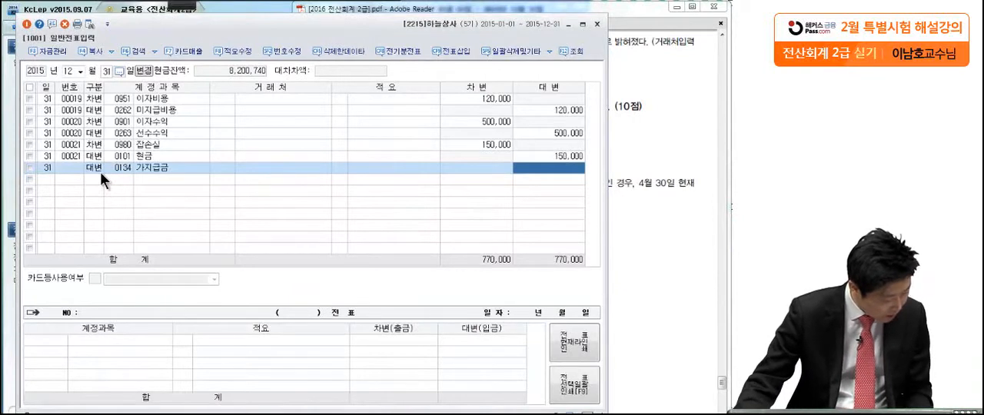
{"action": "type", "text": "80000"}
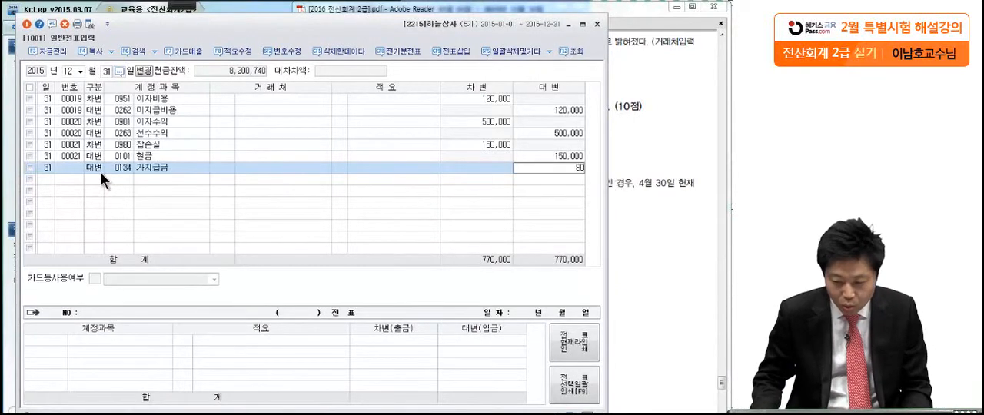
{"action": "key", "text": "Return"}
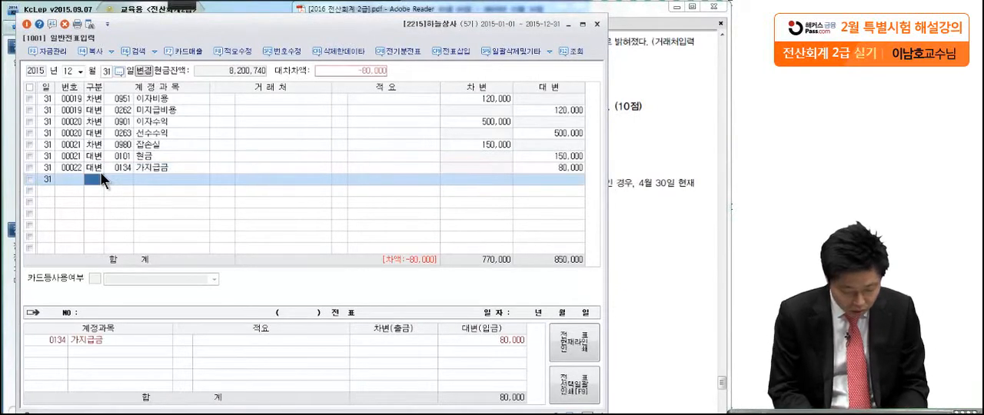
Balance the voucher with an 80,000 debit to 여비교통비 (0812, 판매관리비), and close 일반전표입력
{"action": "type", "text": "3"}
{"action": "type", "text": "여비교"}
{"action": "key", "text": "Return"}
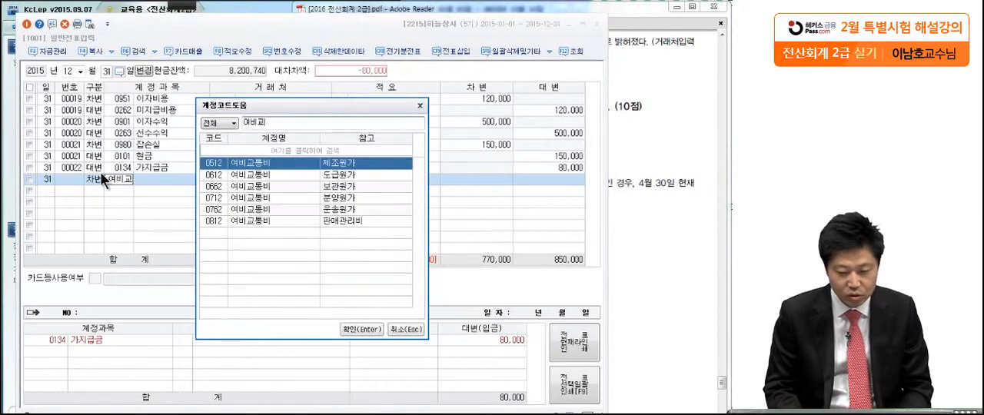
{"action": "key", "text": "Down"}
{"action": "key", "text": "Down"}
{"action": "key", "text": "Down"}
{"action": "key", "text": "Down"}
{"action": "key", "text": "Down"}
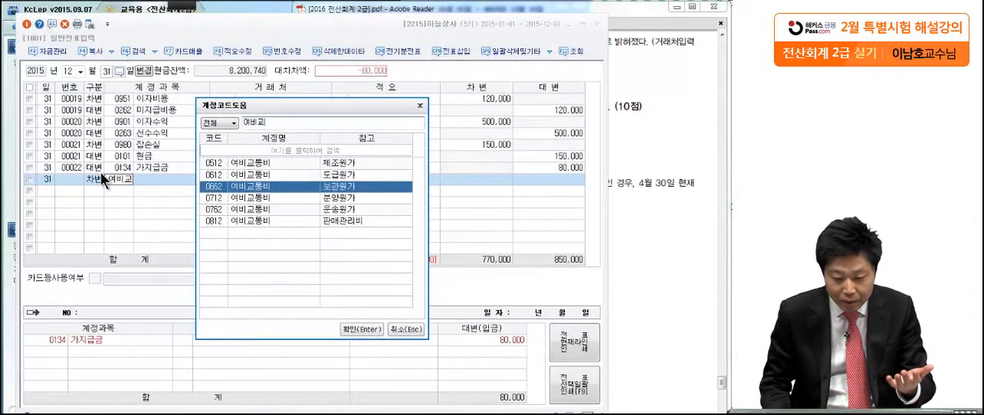
{"action": "key", "text": "Return"}
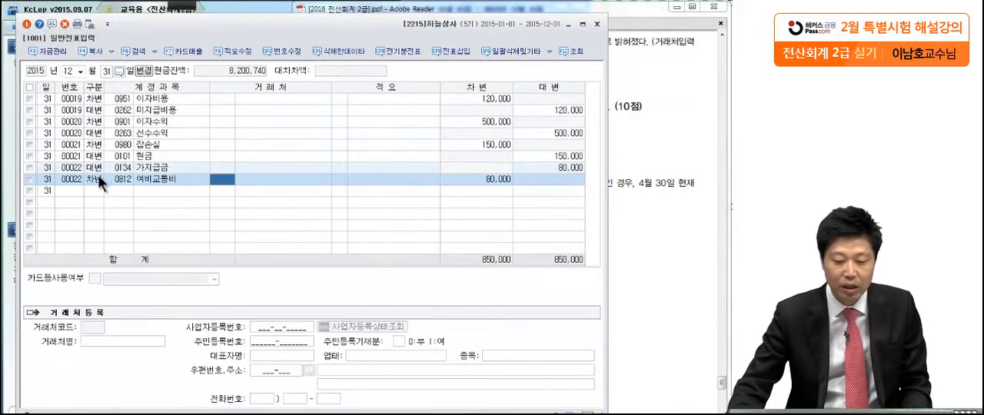
{"action": "left_click", "coordinate": [597, 23]}
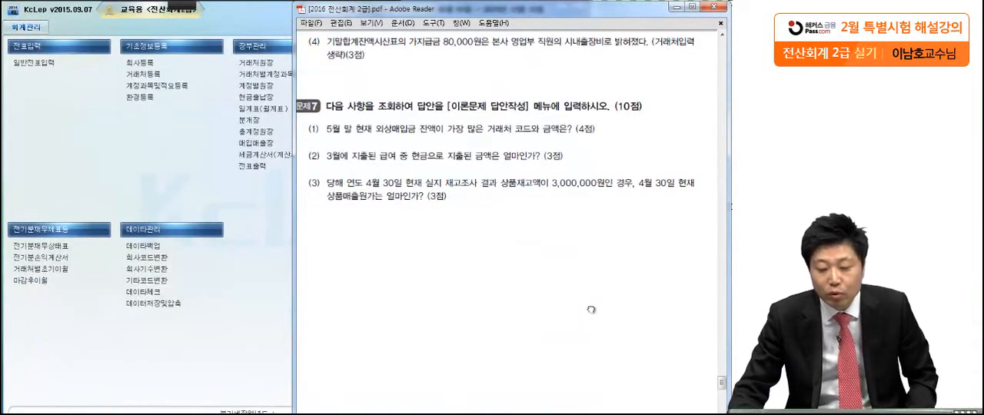
Switch to question 7 in the exam PDF, circle 거래처 in item (1), and clear the mark
{"action": "scroll", "coordinate": [592, 308], "scroll_direction": "down", "scroll_amount": 2}
{"action": "scroll", "coordinate": [595, 280], "scroll_direction": "down", "scroll_amount": 1}
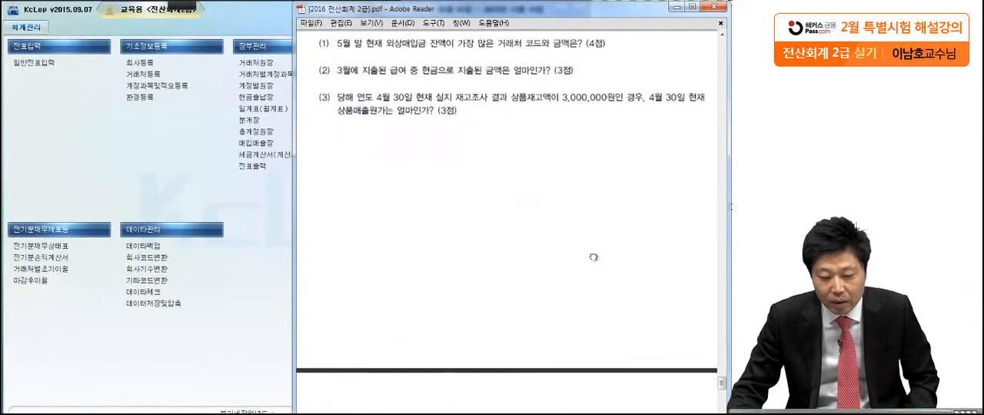
{"action": "mouse_move", "coordinate": [185, 6]}
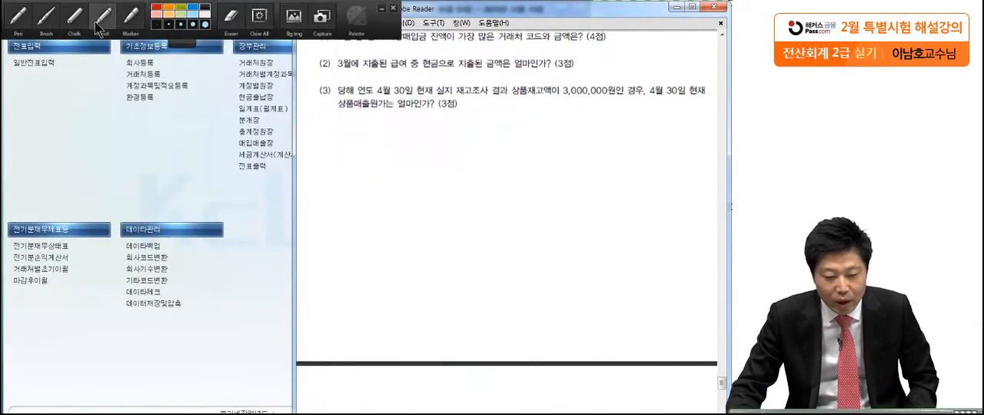
{"action": "left_click", "coordinate": [19, 20]}
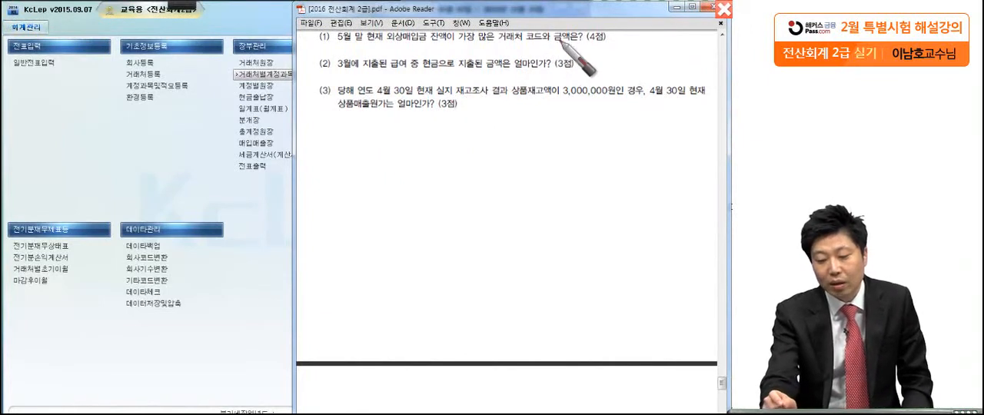
{"action": "mouse_move", "coordinate": [546, 56]}
{"action": "left_mouse_down"}
{"action": "mouse_move", "coordinate": [500, 34]}
{"action": "mouse_move", "coordinate": [486, 91]}
{"action": "left_mouse_up"}
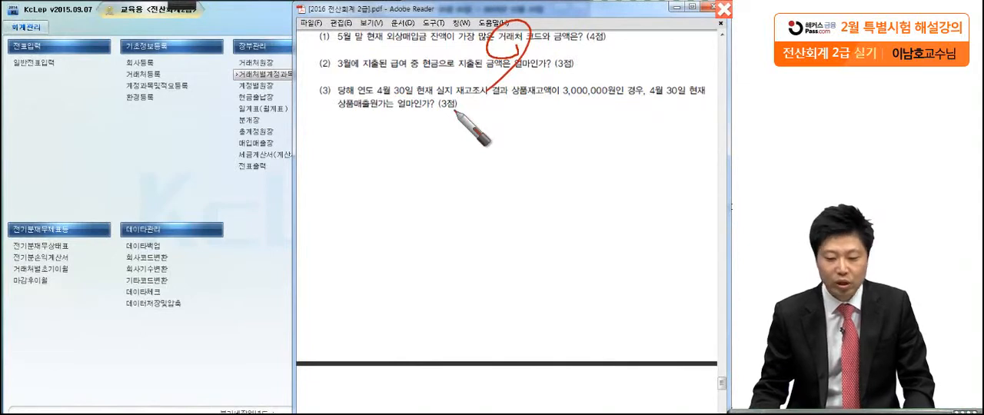
{"action": "key", "text": "Escape"}
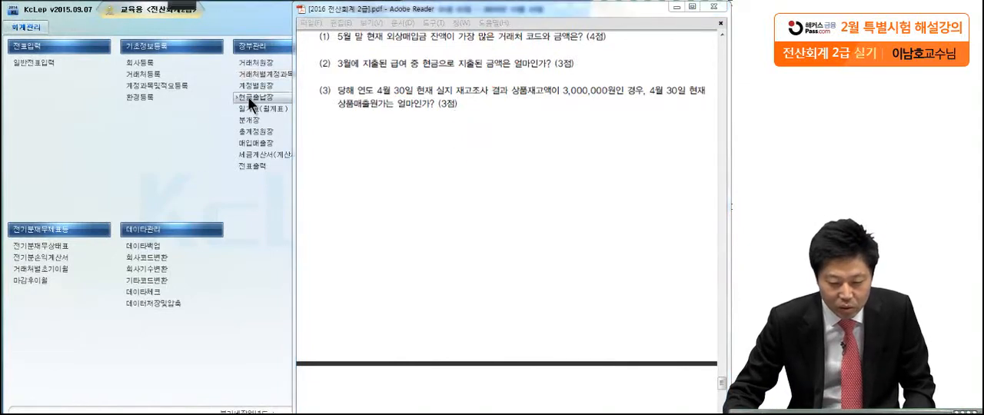
Open the 거래처원장 ledger in KcLep and set its period from January 1 to May 31, 2015
{"action": "left_click", "coordinate": [250, 65]}
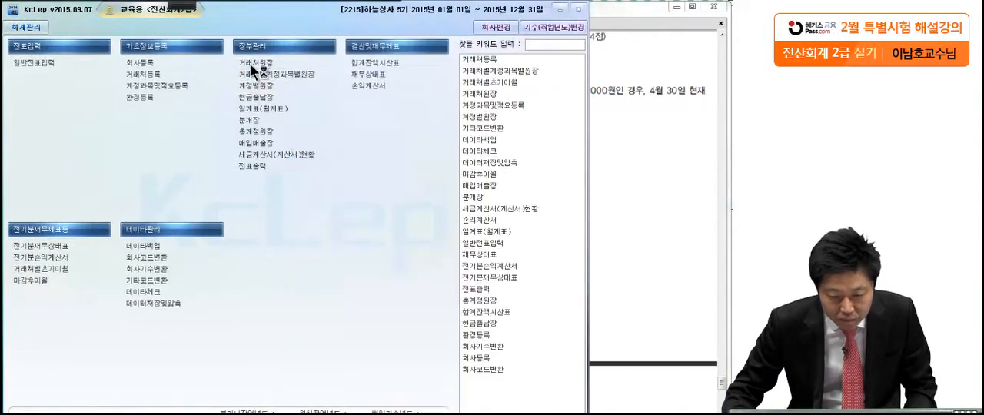
{"action": "left_click", "coordinate": [250, 63]}
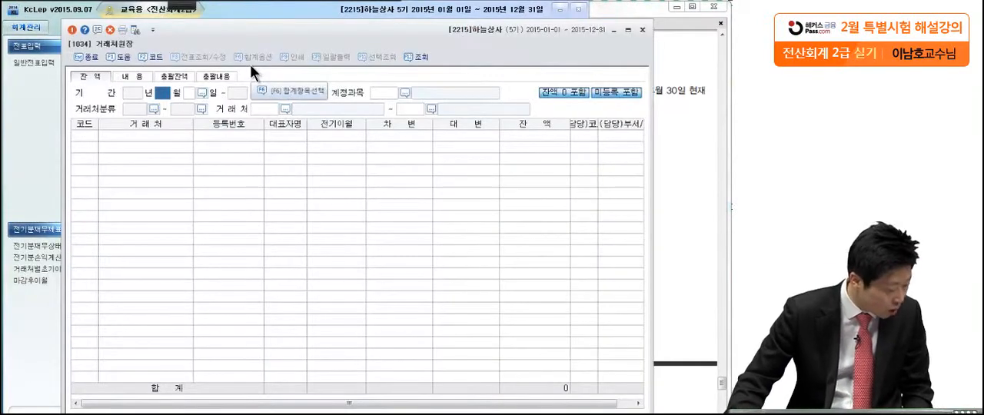
{"action": "type", "text": "1"}
{"action": "key", "text": "Return"}
{"action": "key", "text": "Return"}
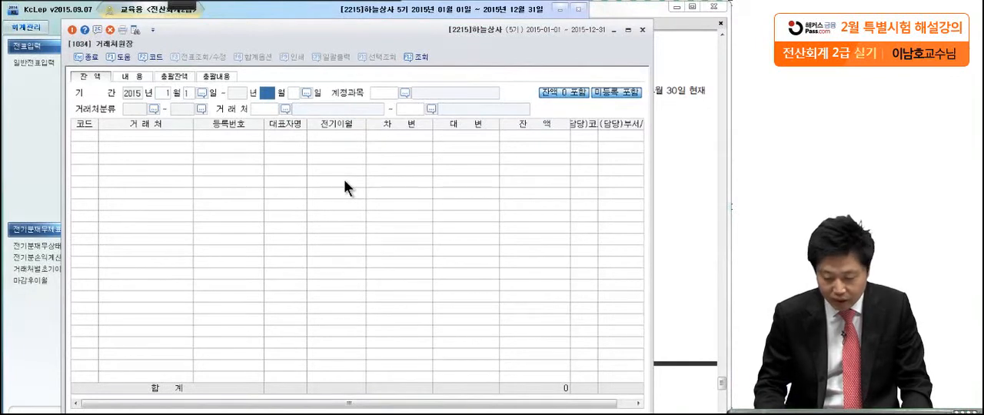
{"action": "type", "text": "5"}
{"action": "key", "text": "Return"}
{"action": "key", "text": "Return"}
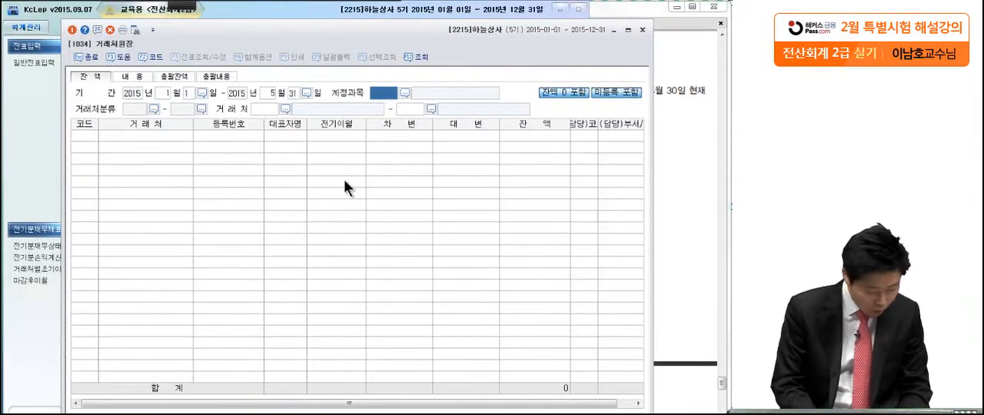
Set the 거래처원장 account to 외상매입금 (0251) and list the balances for the full range of 거래처
{"action": "key", "text": "F2"}
{"action": "type", "text": "외"}
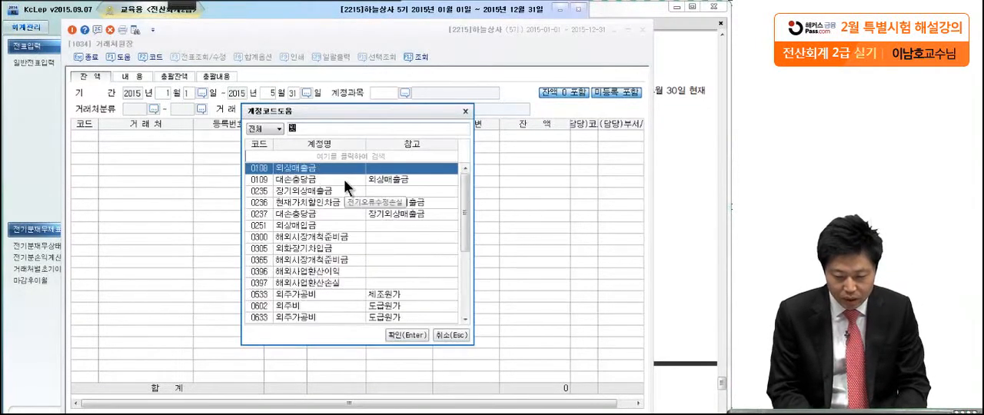
{"action": "type", "text": "상매입"}
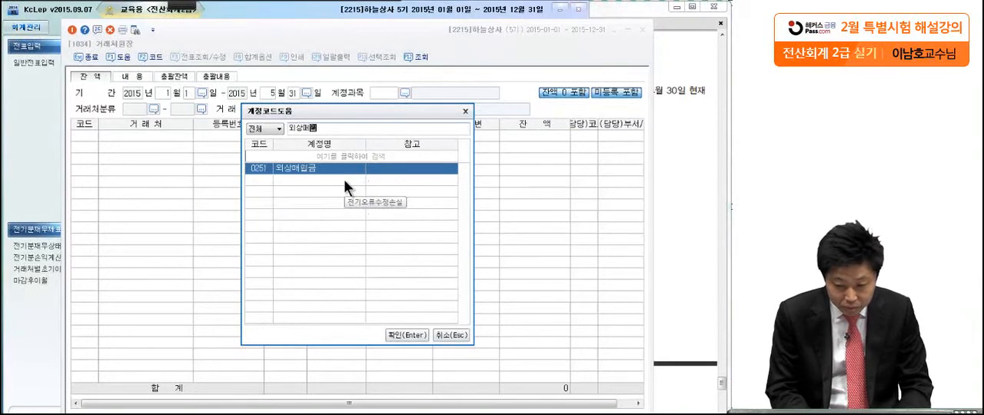
{"action": "key", "text": "Return"}
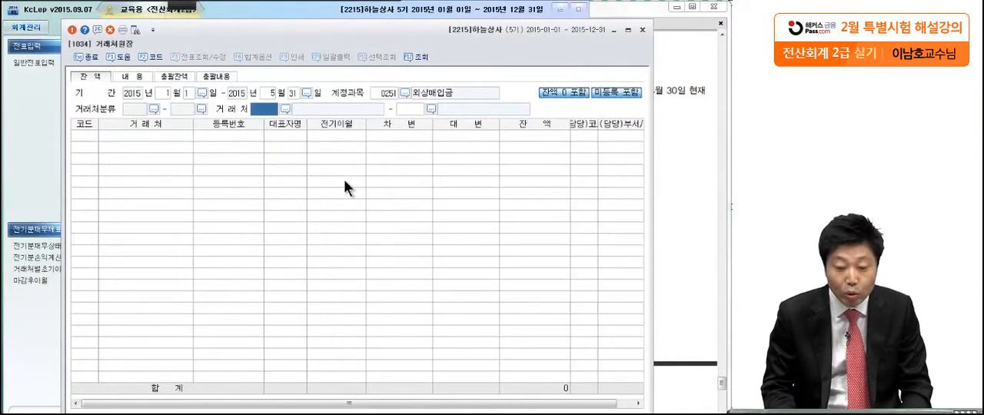
{"action": "key", "text": "Return"}
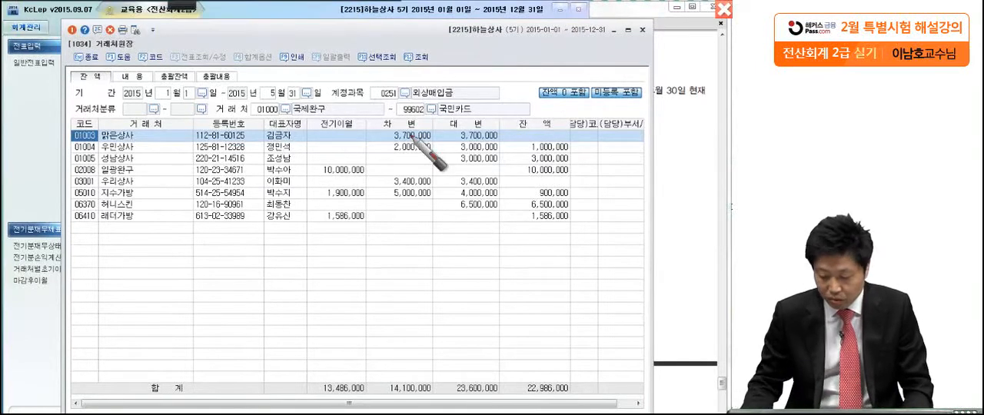
Mark the 잔액 column, circle and number 일광완구's code and balance, underline its row, and clear the marks
{"action": "mouse_move", "coordinate": [547, 280]}
{"action": "left_mouse_down"}
{"action": "mouse_move", "coordinate": [584, 221]}
{"action": "mouse_move", "coordinate": [473, 373]}
{"action": "left_mouse_up"}
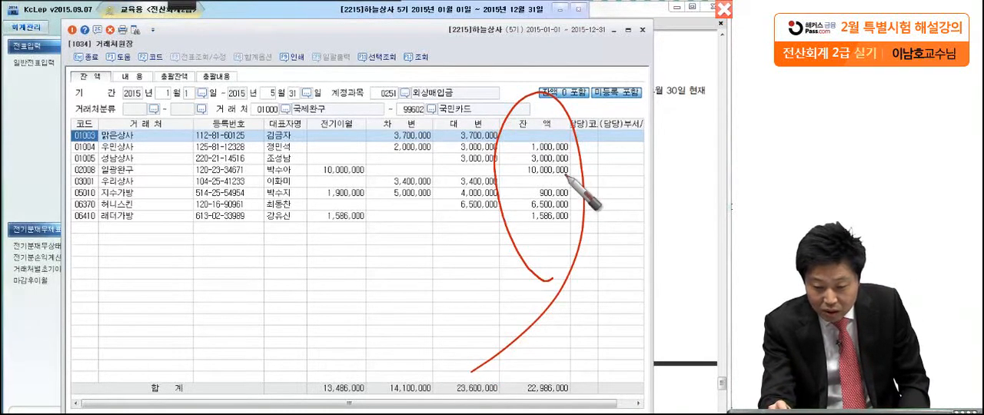
{"action": "mouse_move", "coordinate": [568, 177]}
{"action": "left_mouse_down"}
{"action": "mouse_move", "coordinate": [531, 169]}
{"action": "mouse_move", "coordinate": [575, 174]}
{"action": "left_mouse_up"}
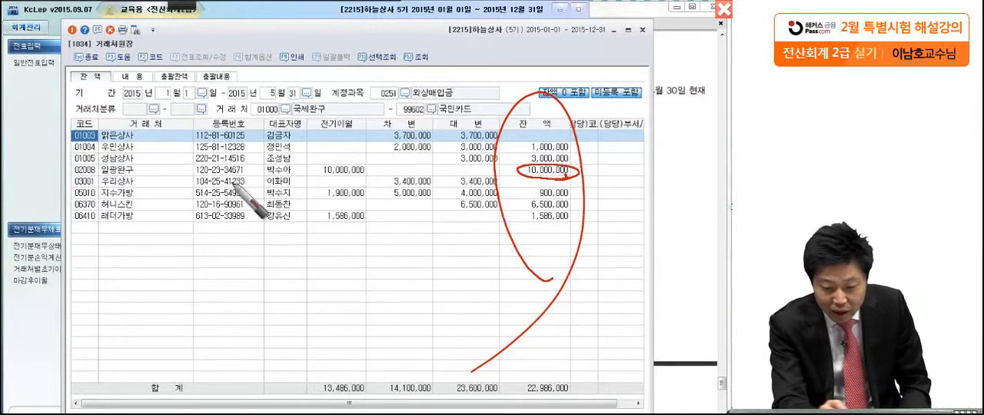
{"action": "left_click_drag", "start_coordinate": [62, 180], "coordinate": [596, 183]}
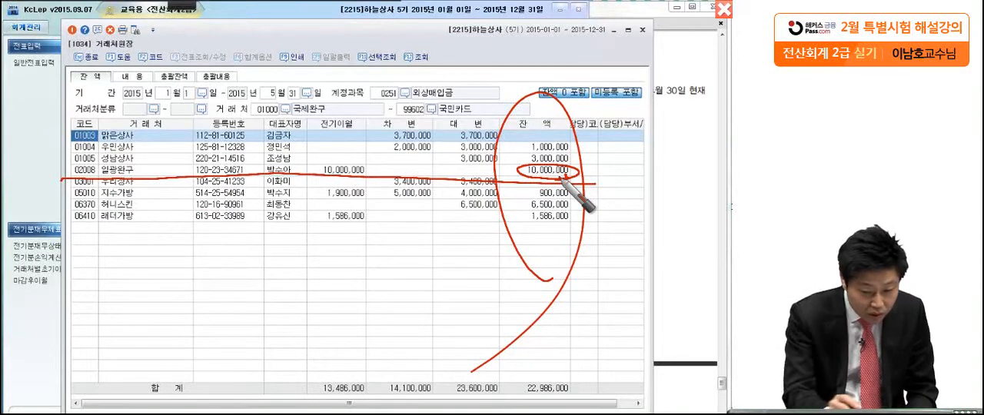
{"action": "mouse_move", "coordinate": [103, 176]}
{"action": "left_mouse_down"}
{"action": "mouse_move", "coordinate": [73, 170]}
{"action": "mouse_move", "coordinate": [38, 185]}
{"action": "left_mouse_up"}
{"action": "left_click_drag", "start_coordinate": [46, 151], "coordinate": [45, 152]}
{"action": "left_click_drag", "start_coordinate": [46, 157], "coordinate": [47, 171]}
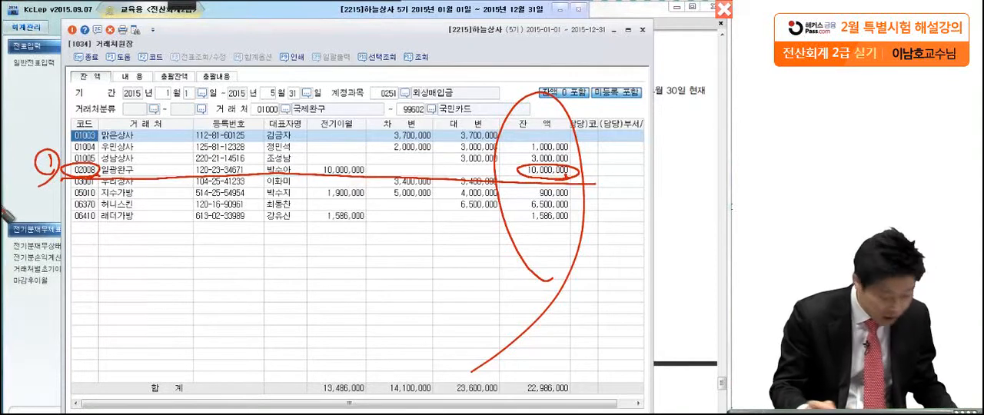
{"action": "left_click_drag", "start_coordinate": [500, 163], "coordinate": [526, 174]}
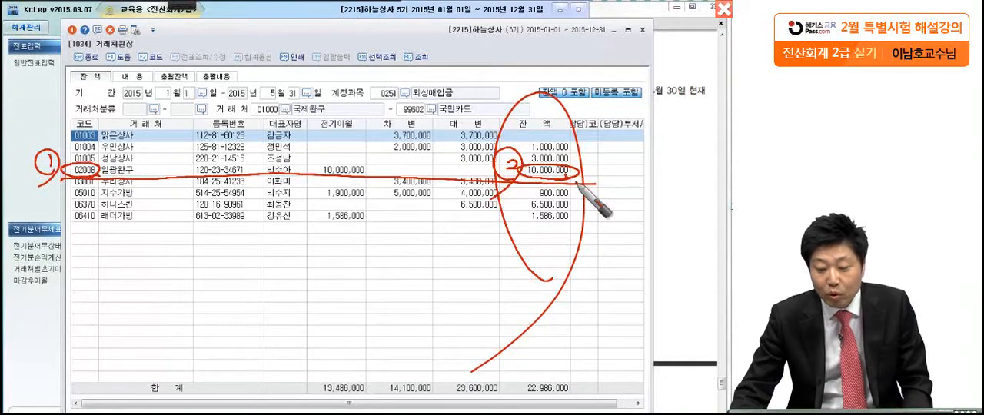
{"action": "left_click", "coordinate": [725, 8]}
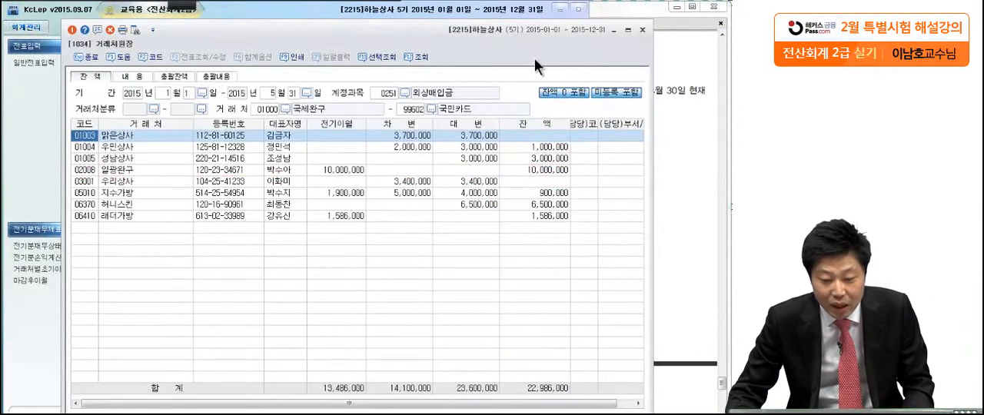
Close 거래처원장, return to the exam PDF, circle 현금 in item (2), and clear the mark
{"action": "left_click", "coordinate": [643, 30]}
{"action": "left_click", "coordinate": [619, 117]}
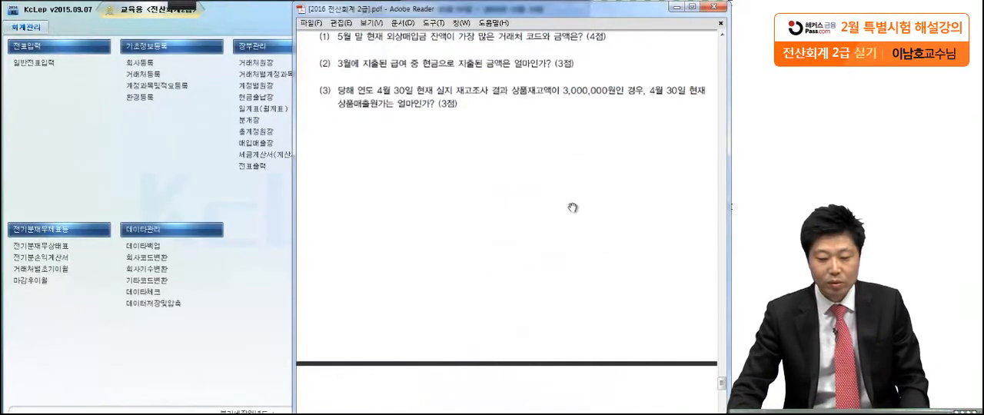
{"action": "left_click", "coordinate": [184, 6]}
{"action": "left_click", "coordinate": [21, 23]}
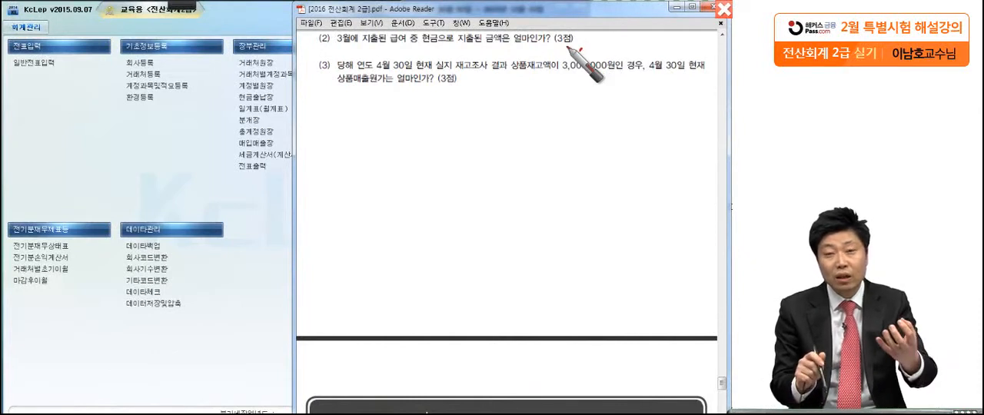
{"action": "left_click_drag", "start_coordinate": [436, 47], "coordinate": [406, 73]}
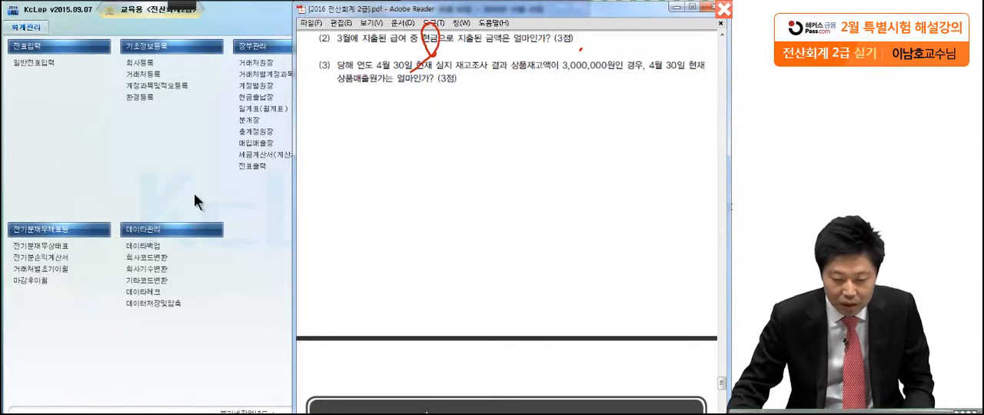
{"action": "key", "text": "Escape"}
Open 일계표(월계표) in KcLep and query the 월계표 for March through March 2015
{"action": "left_click", "coordinate": [245, 107]}
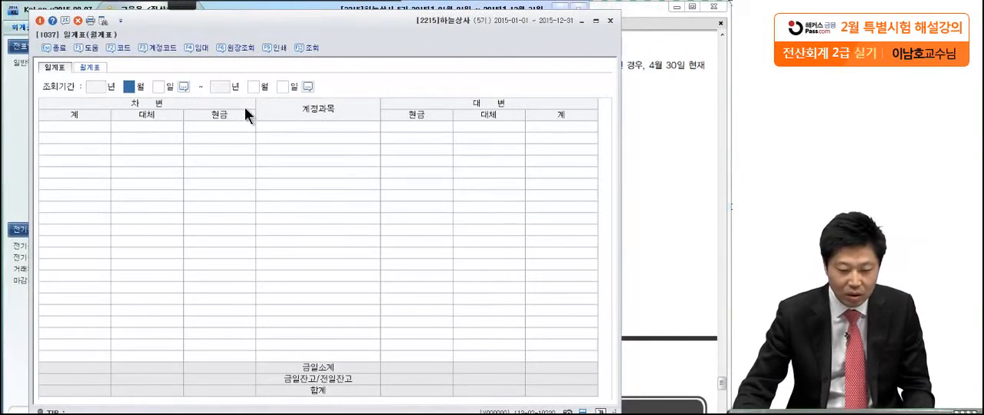
{"action": "left_click", "coordinate": [85, 66]}
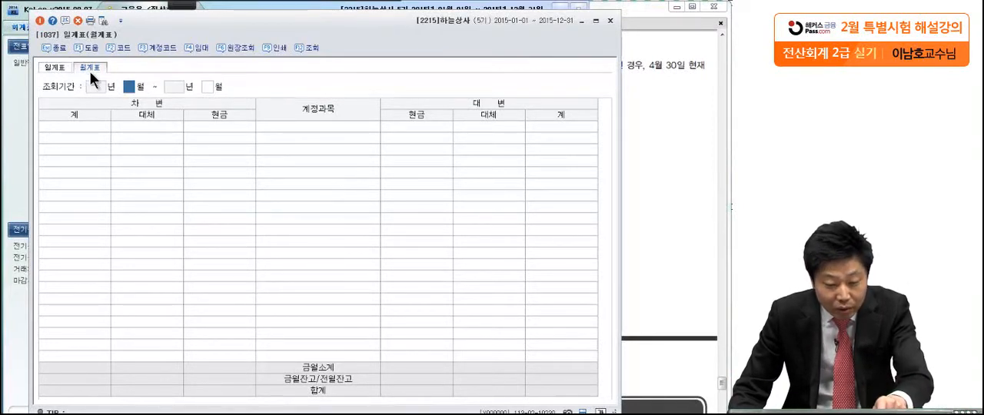
{"action": "type", "text": "3"}
{"action": "key", "text": "Return"}
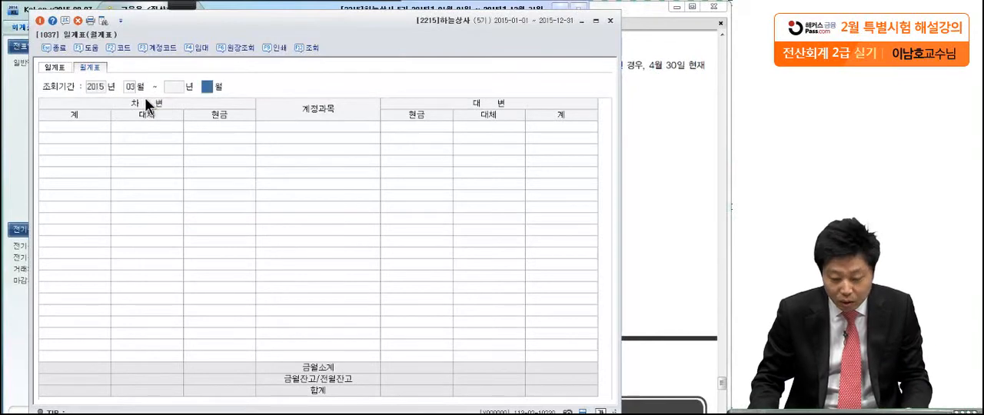
{"action": "type", "text": "3"}
{"action": "key", "text": "Return"}
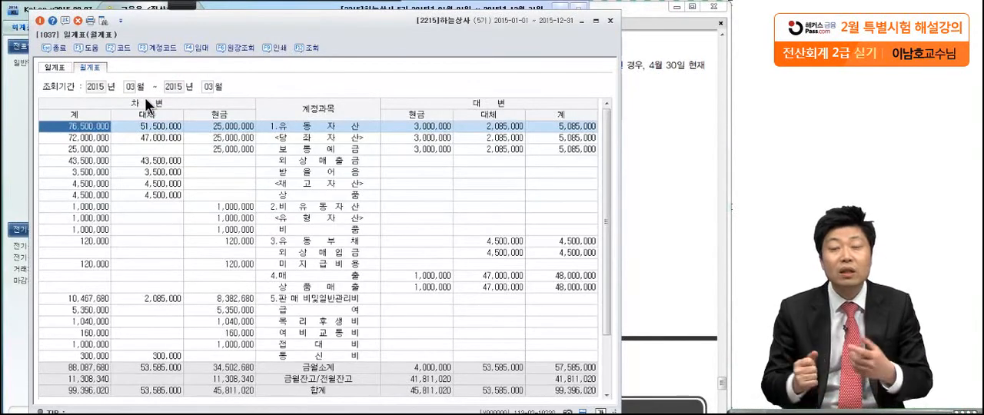
Find and select the 급여 row under 판매비및일반관리비 in the March 월계표
{"action": "left_click", "coordinate": [203, 218]}
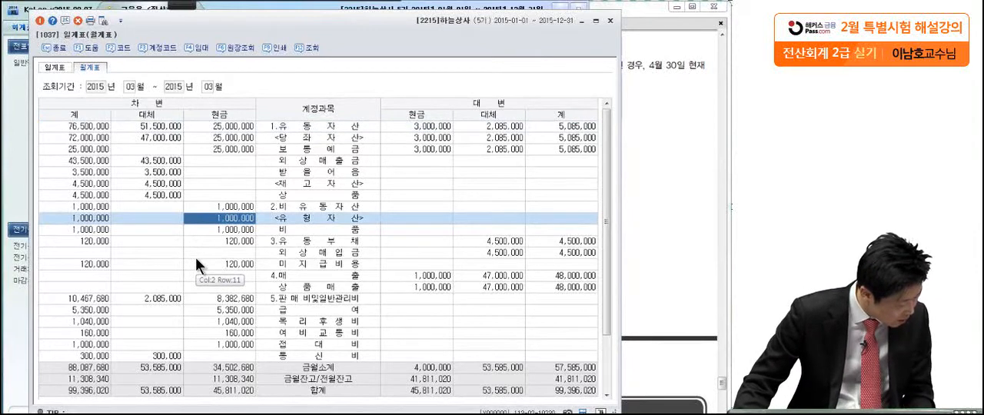
{"action": "scroll", "coordinate": [195, 257], "scroll_direction": "down", "scroll_amount": 2}
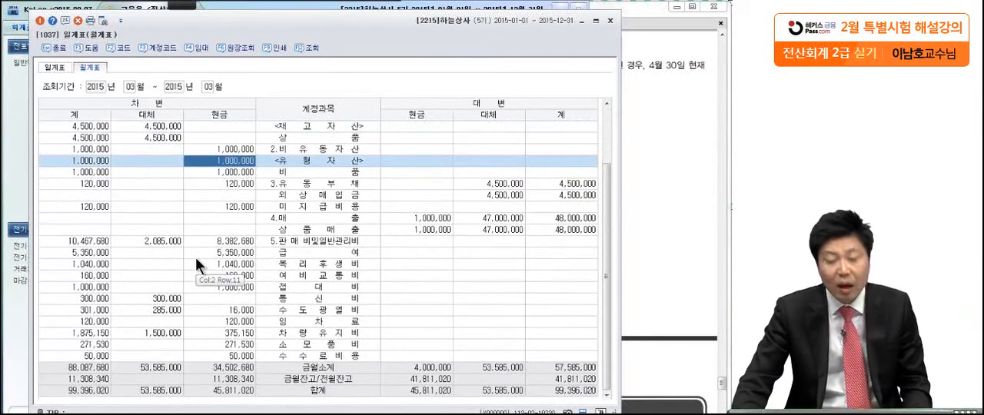
{"action": "scroll", "coordinate": [195, 257], "scroll_direction": "up", "scroll_amount": 2}
{"action": "scroll", "coordinate": [195, 257], "scroll_direction": "down", "scroll_amount": 2}
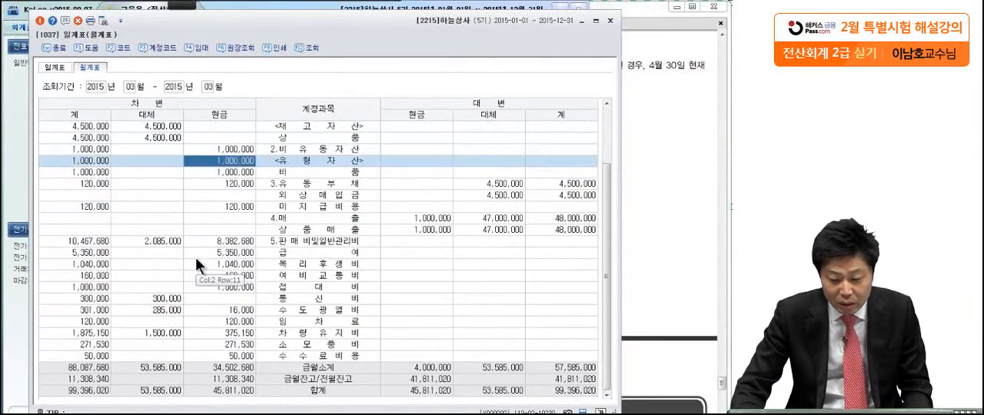
{"action": "left_click", "coordinate": [288, 239]}
{"action": "left_click", "coordinate": [295, 251]}
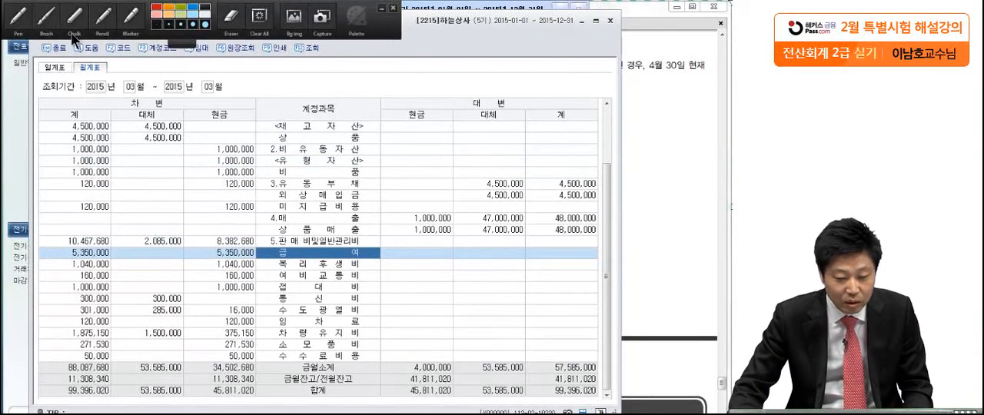
Circle the debit 계 and 현금 headings and the matching 급여 amounts, mark the 대체 cell boundary, and clear the marks
{"action": "left_click", "coordinate": [19, 21]}
{"action": "left_click_drag", "start_coordinate": [96, 98], "coordinate": [91, 142]}
{"action": "left_click_drag", "start_coordinate": [114, 254], "coordinate": [120, 252]}
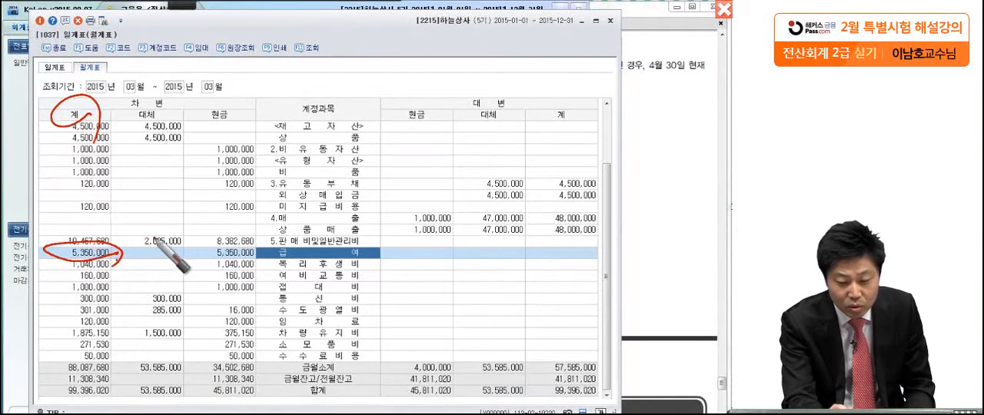
{"action": "left_click_drag", "start_coordinate": [227, 121], "coordinate": [249, 117]}
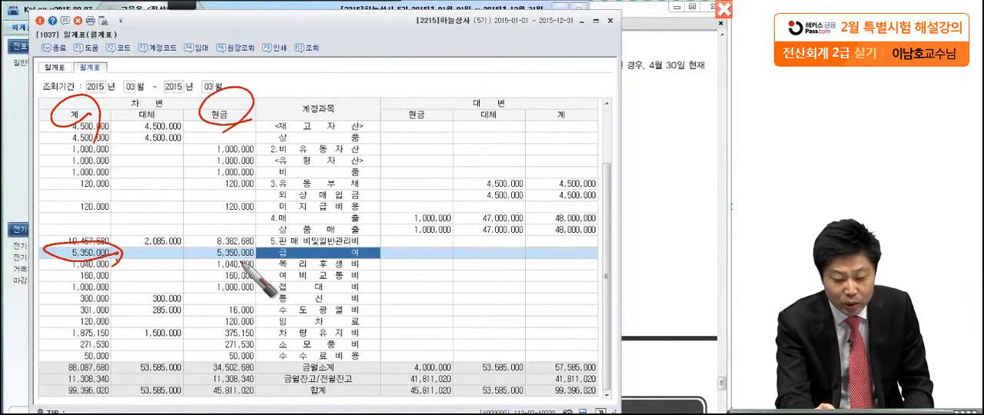
{"action": "mouse_move", "coordinate": [263, 254]}
{"action": "left_mouse_down"}
{"action": "mouse_move", "coordinate": [255, 246]}
{"action": "mouse_move", "coordinate": [251, 270]}
{"action": "left_mouse_up"}
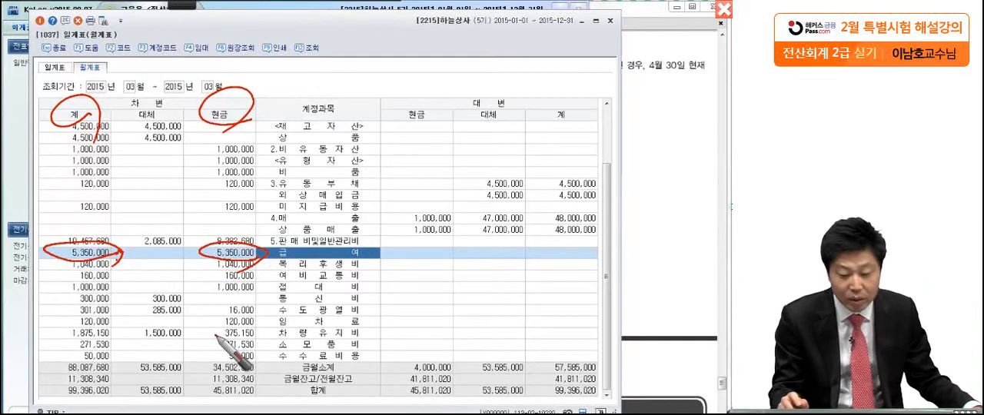
{"action": "mouse_move", "coordinate": [209, 206]}
{"action": "left_mouse_down"}
{"action": "mouse_move", "coordinate": [199, 289]}
{"action": "mouse_move", "coordinate": [179, 231]}
{"action": "left_mouse_up"}
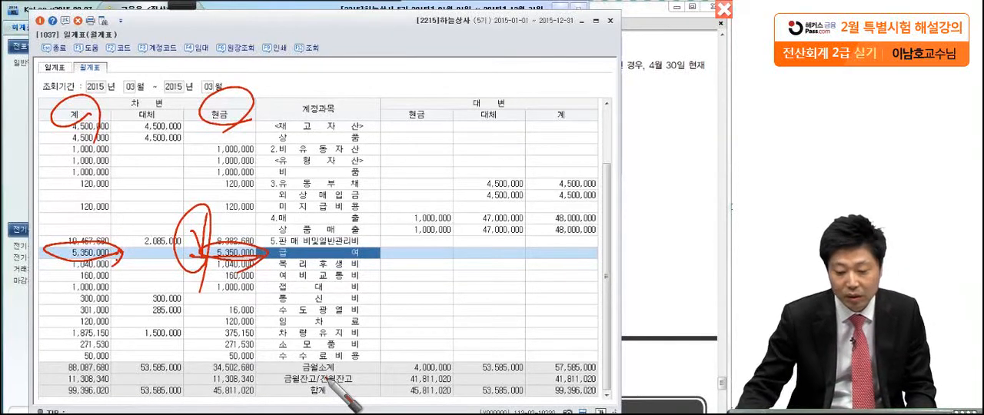
{"action": "key", "text": "Escape"}
Switch to item (3) in the exam PDF and underline 3,000,000원 and 상품매출원가 with the pen
{"action": "left_click", "coordinate": [676, 244]}
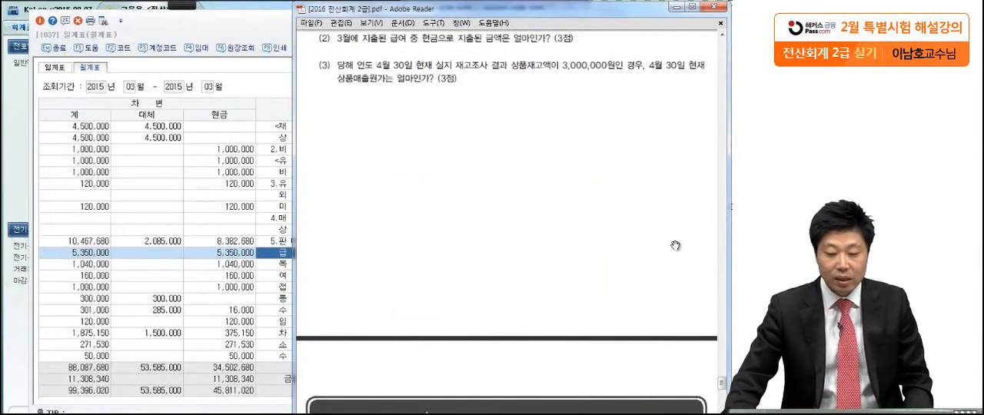
{"action": "left_click_drag", "start_coordinate": [606, 303], "coordinate": [603, 280]}
{"action": "left_click", "coordinate": [171, 5]}
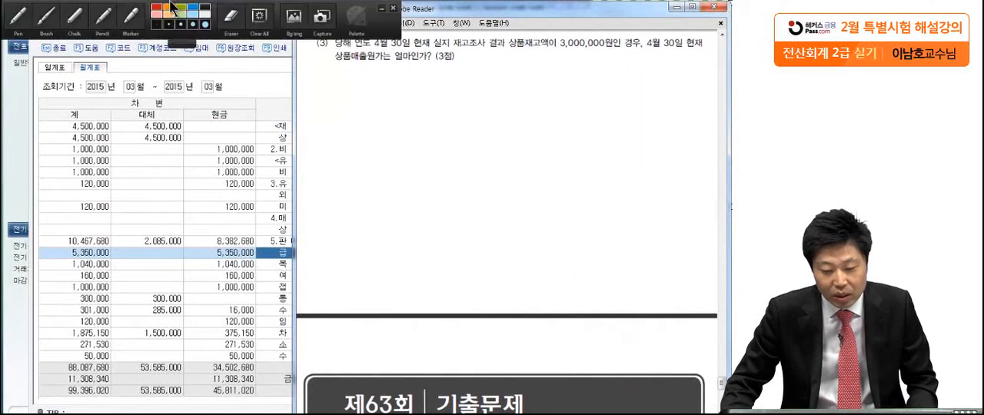
{"action": "left_click", "coordinate": [22, 23]}
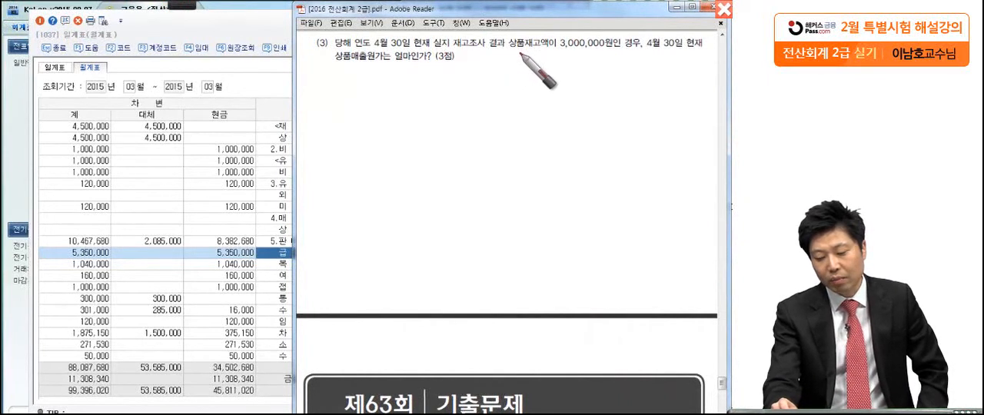
{"action": "left_click_drag", "start_coordinate": [558, 55], "coordinate": [656, 56]}
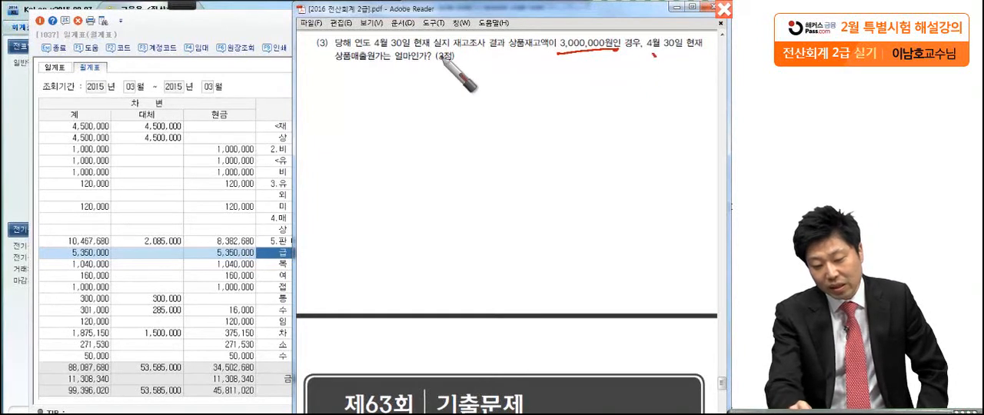
{"action": "left_click_drag", "start_coordinate": [375, 66], "coordinate": [317, 68]}
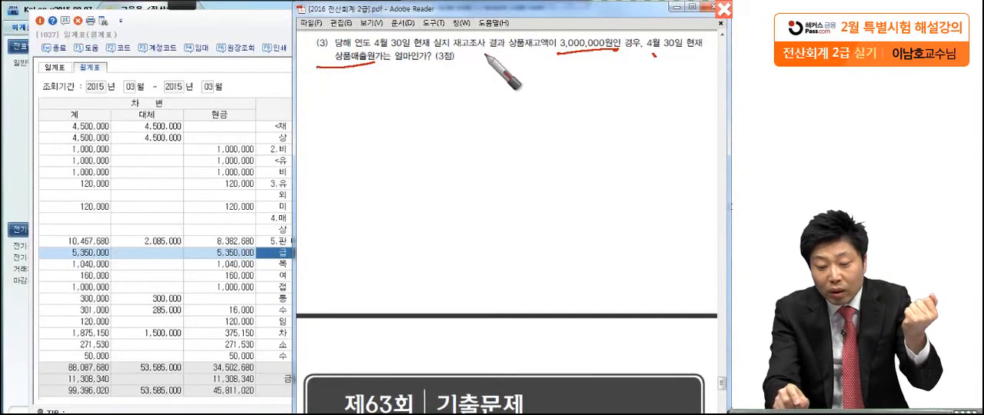
Circle 4월 30일, box the 3,000,000원 inventory amount, and mark 재고조사 in item (3)
{"action": "left_click_drag", "start_coordinate": [464, 56], "coordinate": [478, 56]}
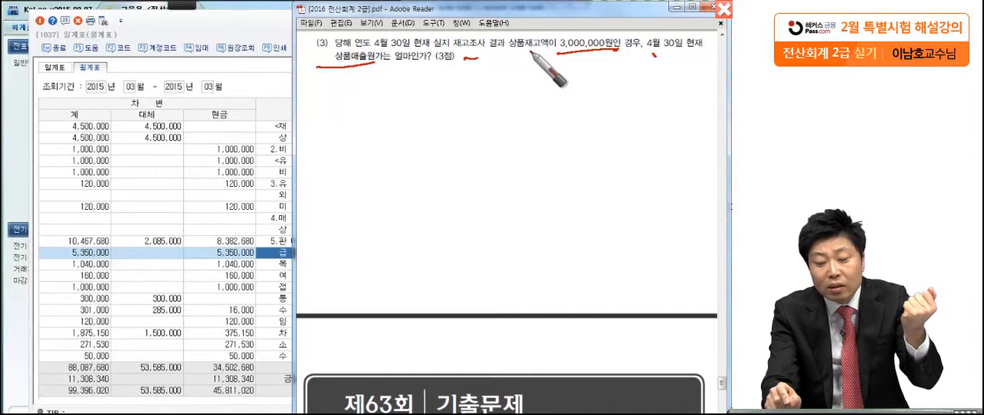
{"action": "mouse_move", "coordinate": [421, 46]}
{"action": "left_mouse_down"}
{"action": "mouse_move", "coordinate": [388, 33]}
{"action": "mouse_move", "coordinate": [425, 37]}
{"action": "left_mouse_up"}
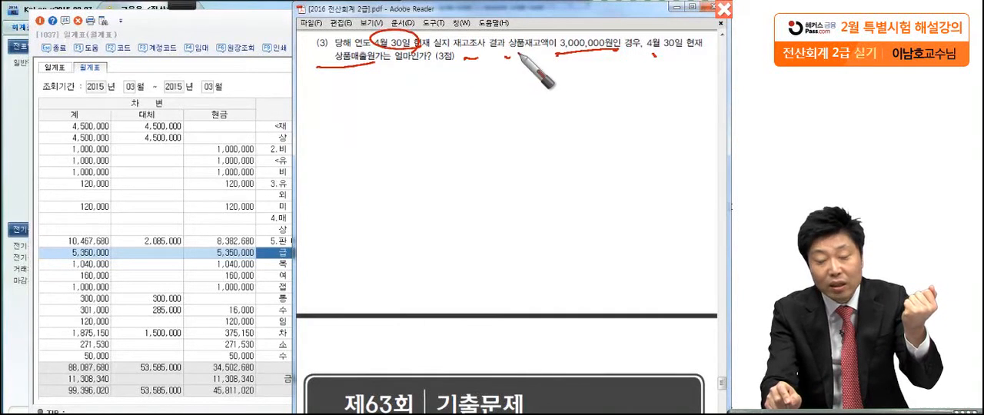
{"action": "left_click_drag", "start_coordinate": [565, 56], "coordinate": [621, 51]}
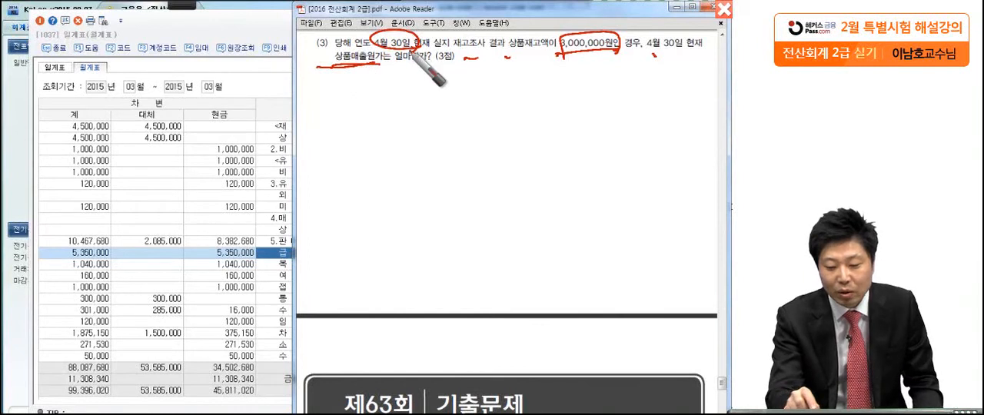
{"action": "left_click_drag", "start_coordinate": [412, 46], "coordinate": [393, 73]}
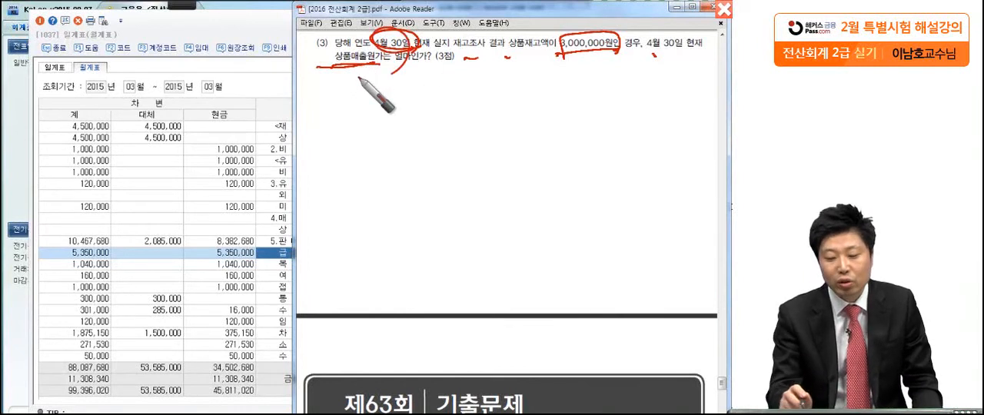
{"action": "left_click_drag", "start_coordinate": [467, 55], "coordinate": [475, 61]}
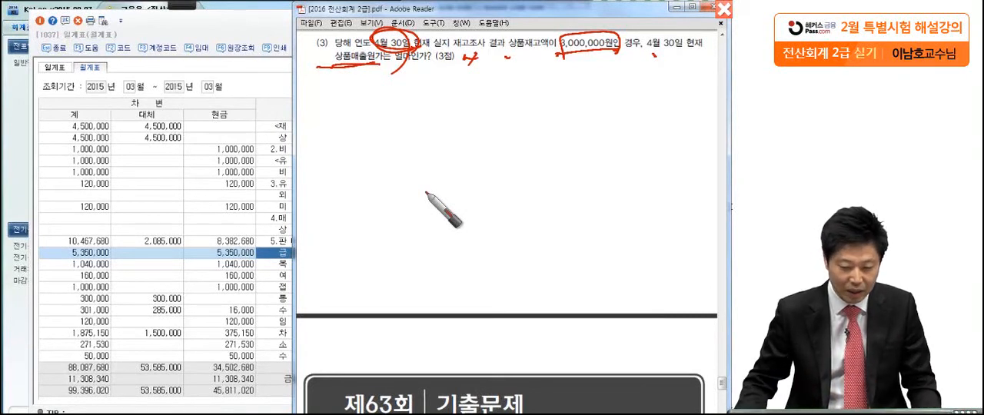
Clear the pen marks on item (3), then switch to KcLep and close the 월계표
{"action": "key", "text": "Escape"}
{"action": "left_click", "coordinate": [199, 28]}
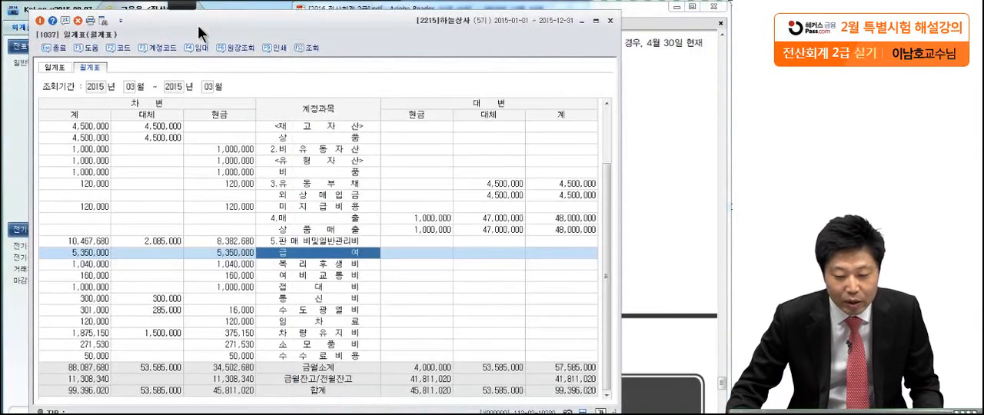
{"action": "left_click", "coordinate": [610, 21]}
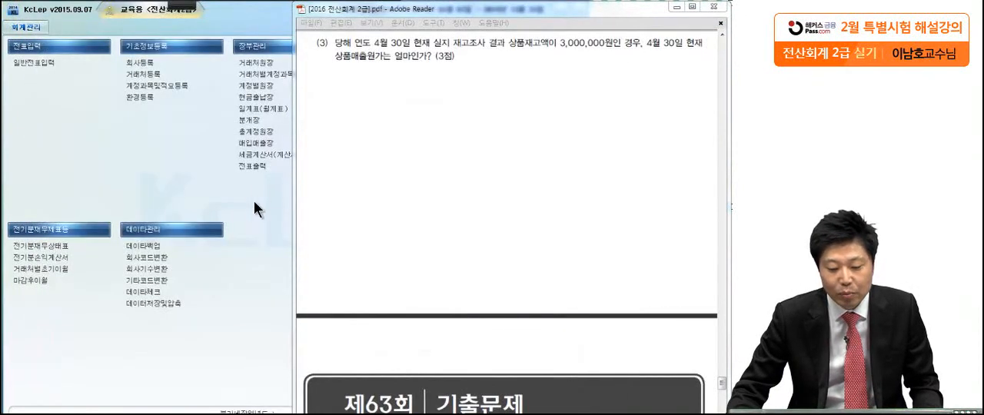
Open the 합계잔액시산표 for April 30, 2015 and select the 상품 row under 재고자산
{"action": "left_click", "coordinate": [358, 61]}
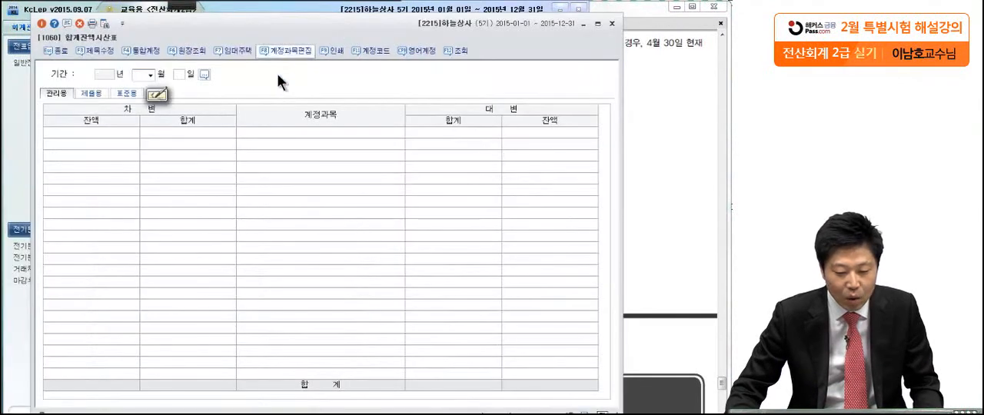
{"action": "left_click", "coordinate": [150, 74]}
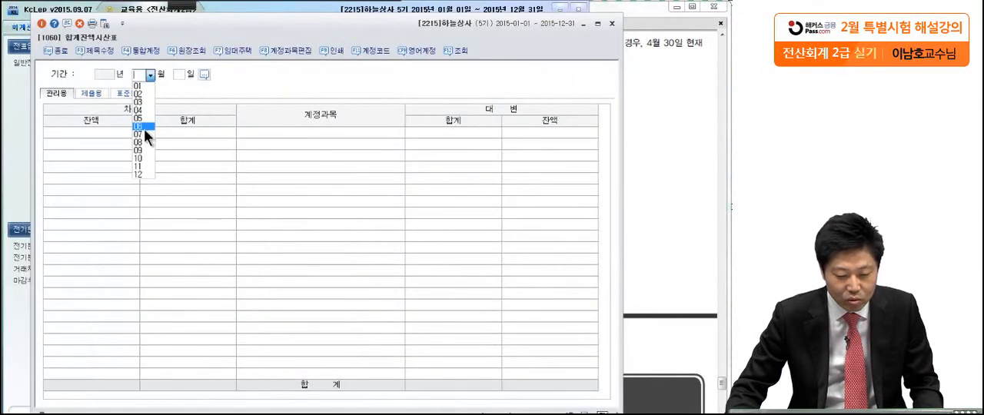
{"action": "left_click", "coordinate": [143, 110]}
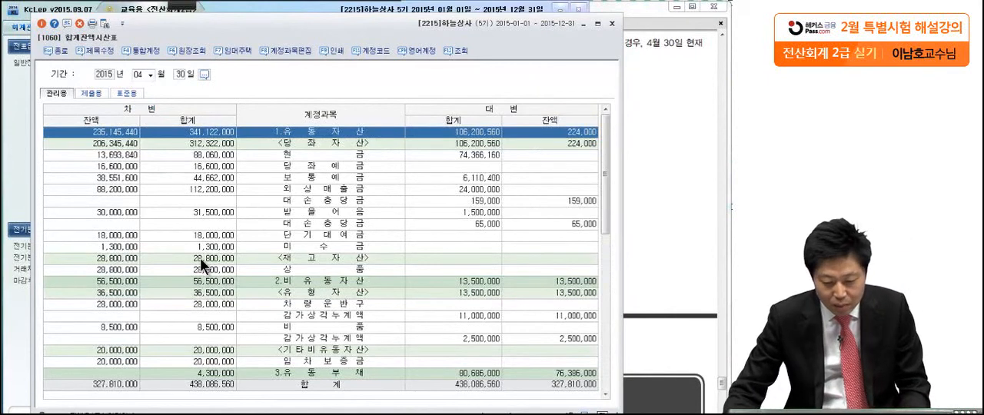
{"action": "left_click", "coordinate": [115, 270]}
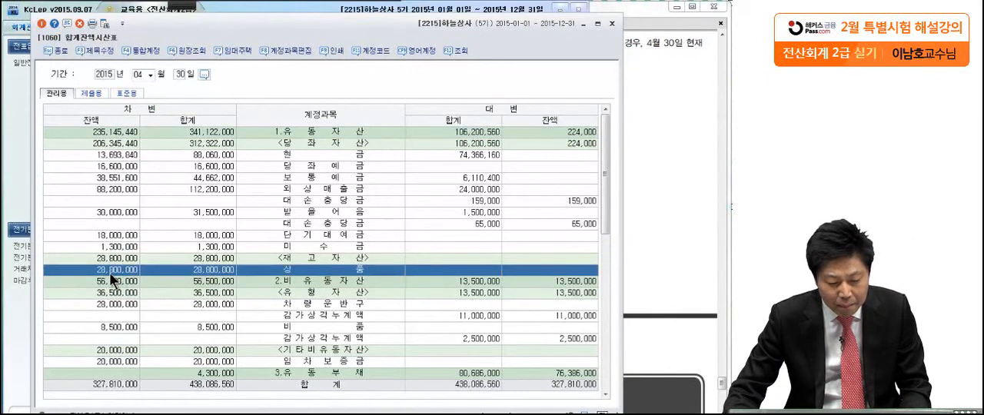
Circle the 상품 debit balance with the pen and write a circled minus, 3,000,000, an equals sign and an empty answer box after it
{"action": "left_click", "coordinate": [183, 7]}
{"action": "left_click", "coordinate": [22, 29]}
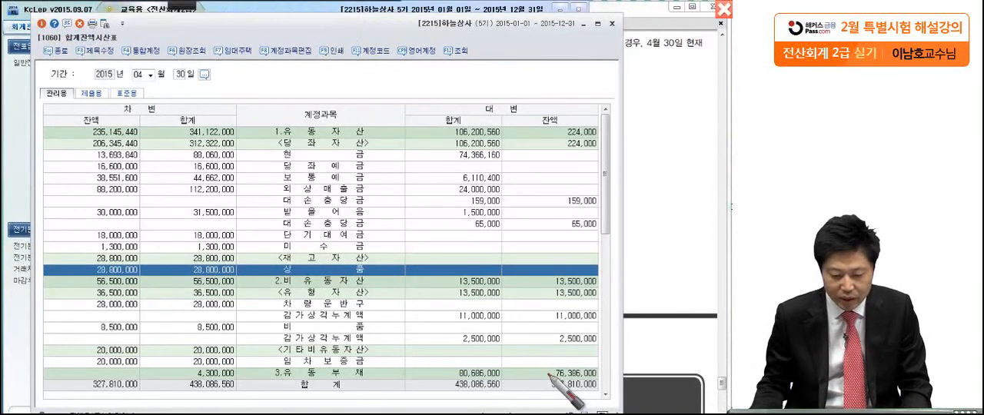
{"action": "mouse_move", "coordinate": [97, 281]}
{"action": "left_mouse_down"}
{"action": "mouse_move", "coordinate": [283, 222]}
{"action": "mouse_move", "coordinate": [247, 262]}
{"action": "left_mouse_up"}
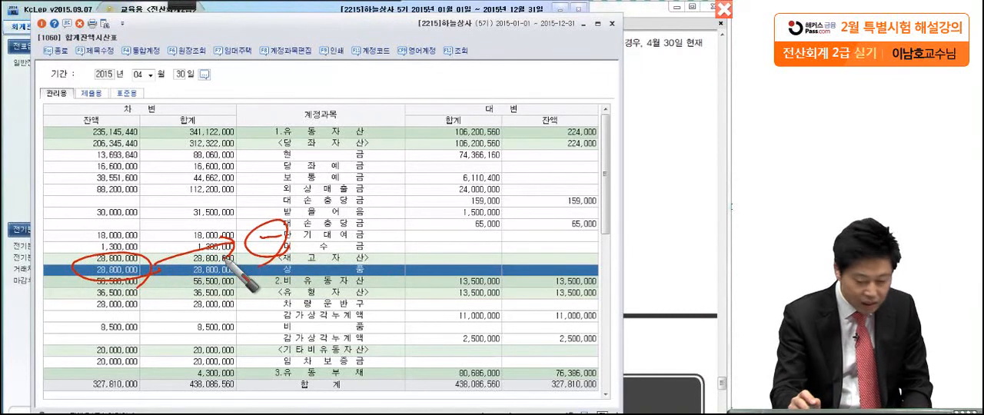
{"action": "left_click_drag", "start_coordinate": [337, 235], "coordinate": [354, 257]}
{"action": "mouse_move", "coordinate": [378, 233]}
{"action": "left_mouse_down"}
{"action": "mouse_move", "coordinate": [432, 241]}
{"action": "mouse_move", "coordinate": [524, 227]}
{"action": "left_mouse_up"}
{"action": "left_click_drag", "start_coordinate": [505, 237], "coordinate": [526, 235]}
{"action": "mouse_move", "coordinate": [536, 166]}
{"action": "left_mouse_down"}
{"action": "mouse_move", "coordinate": [538, 273]}
{"action": "mouse_move", "coordinate": [702, 239]}
{"action": "mouse_move", "coordinate": [542, 263]}
{"action": "left_mouse_up"}
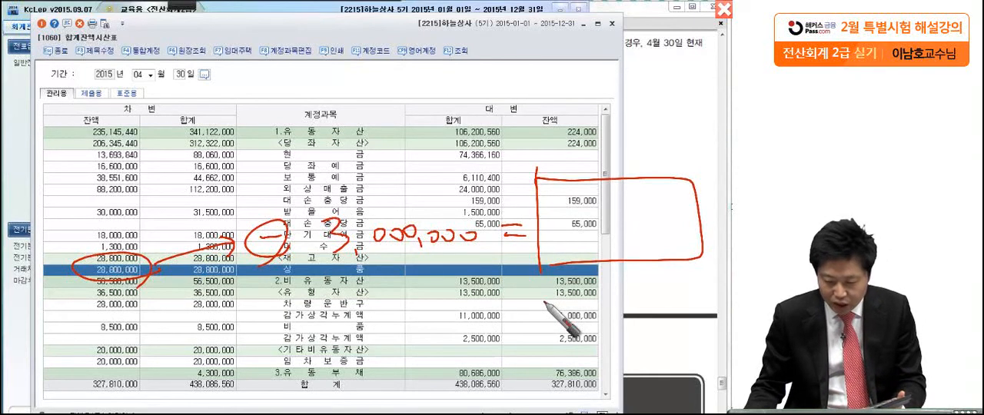
Handwrite 25,800,000 inside the answer box and add a circled check mark above the equals sign
{"action": "left_click_drag", "start_coordinate": [546, 209], "coordinate": [568, 231]}
{"action": "mouse_move", "coordinate": [586, 202]}
{"action": "left_mouse_down"}
{"action": "mouse_move", "coordinate": [599, 224]}
{"action": "mouse_move", "coordinate": [637, 223]}
{"action": "mouse_move", "coordinate": [652, 241]}
{"action": "mouse_move", "coordinate": [696, 231]}
{"action": "left_mouse_up"}
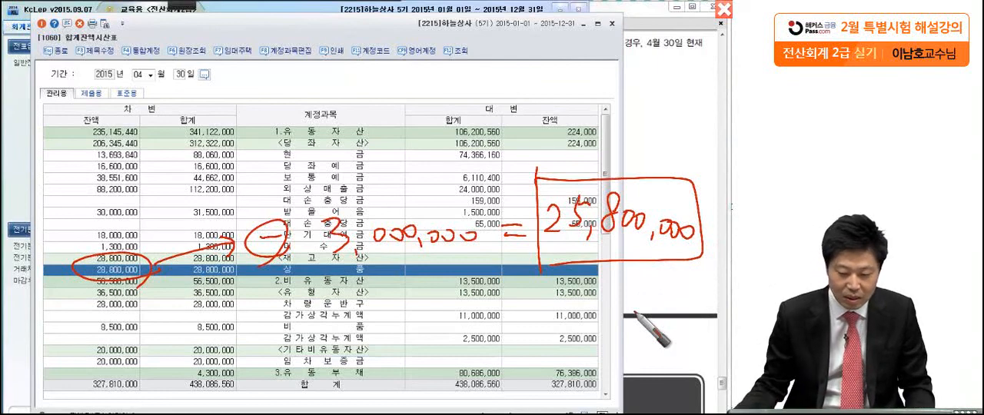
{"action": "left_click_drag", "start_coordinate": [508, 160], "coordinate": [531, 160]}
{"action": "mouse_move", "coordinate": [531, 194]}
{"action": "left_mouse_down"}
{"action": "mouse_move", "coordinate": [495, 188]}
{"action": "mouse_move", "coordinate": [502, 245]}
{"action": "left_mouse_up"}
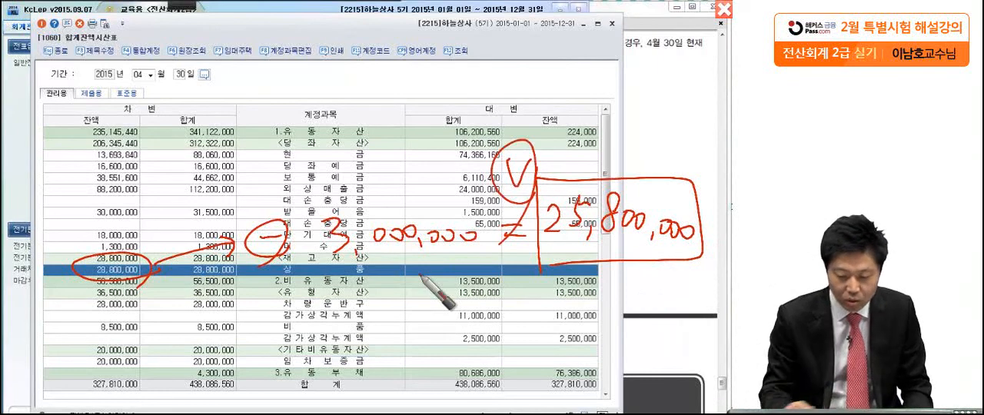
Clear the handwritten calculation and switch to item (3) in the exam PDF
{"action": "key", "text": "Escape"}
{"action": "left_click", "coordinate": [656, 200]}
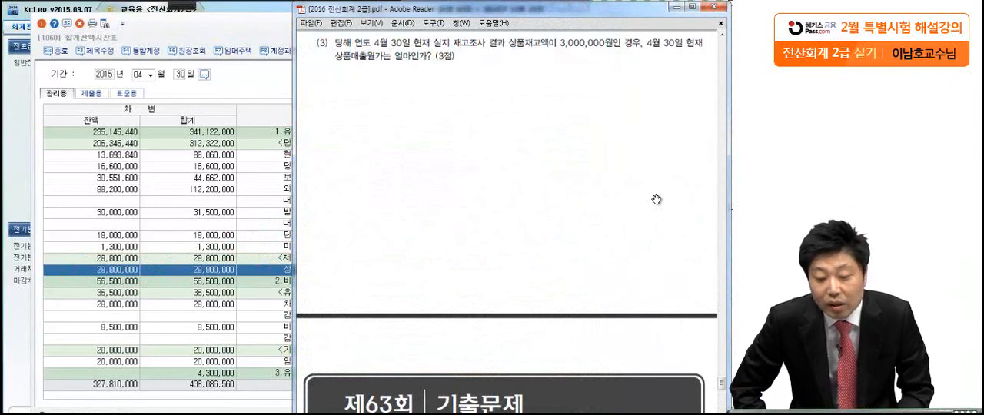